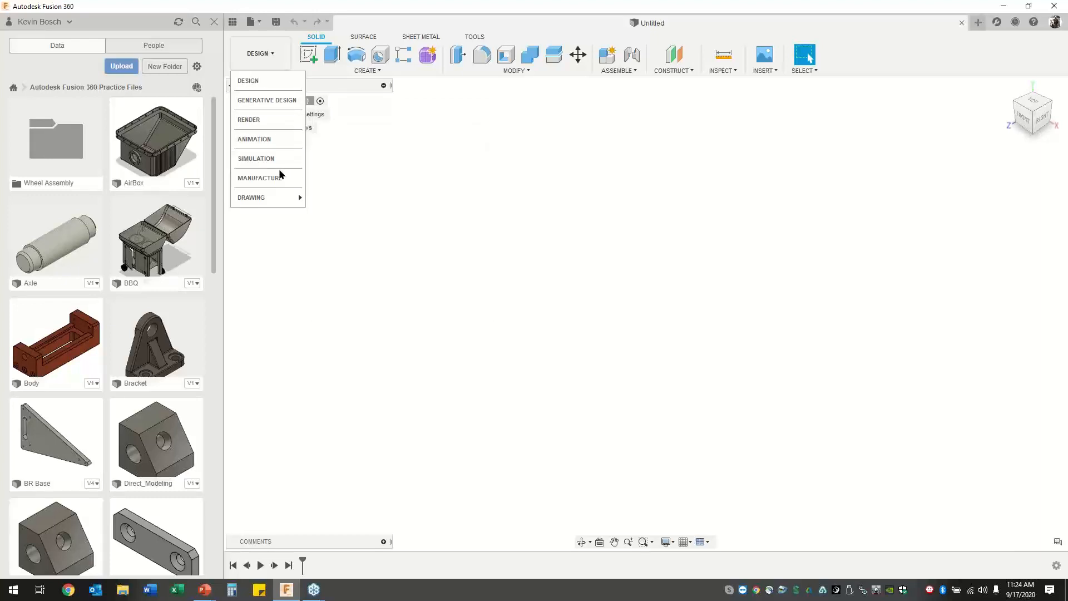
{"action": "mouse_move", "coordinate": [279, 191]}
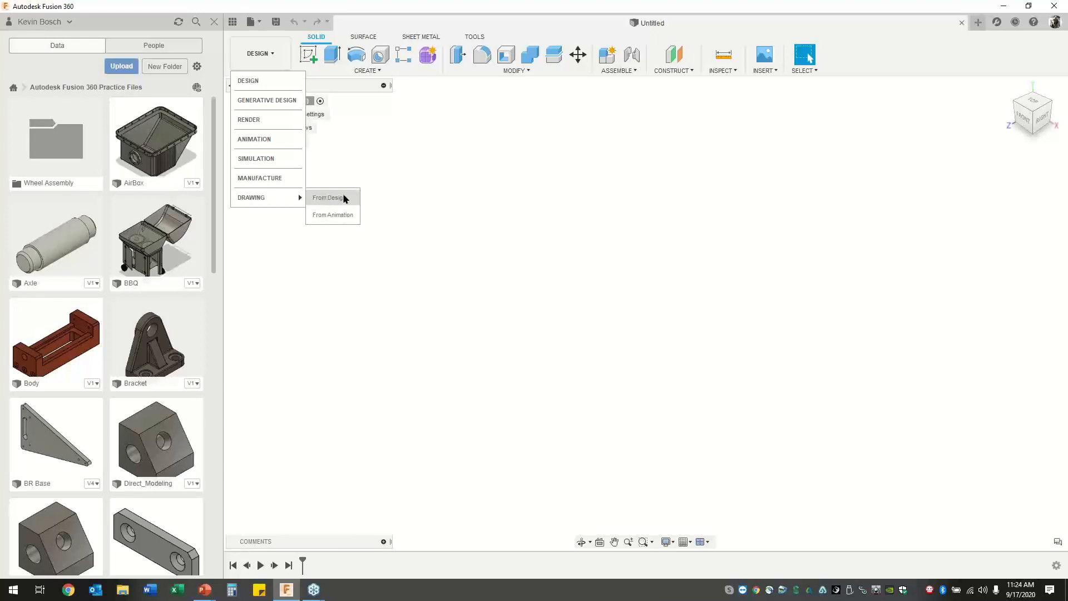
{"action": "left_click", "coordinate": [281, 247]}
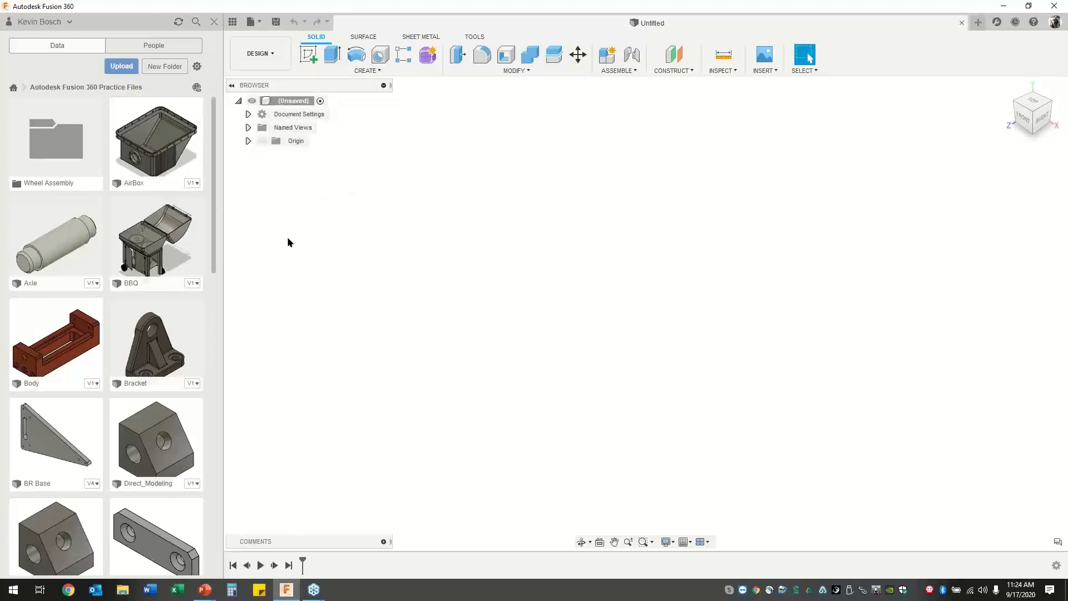
Start a new sketch on the front (XY) origin plane.
{"action": "left_click", "coordinate": [308, 54]}
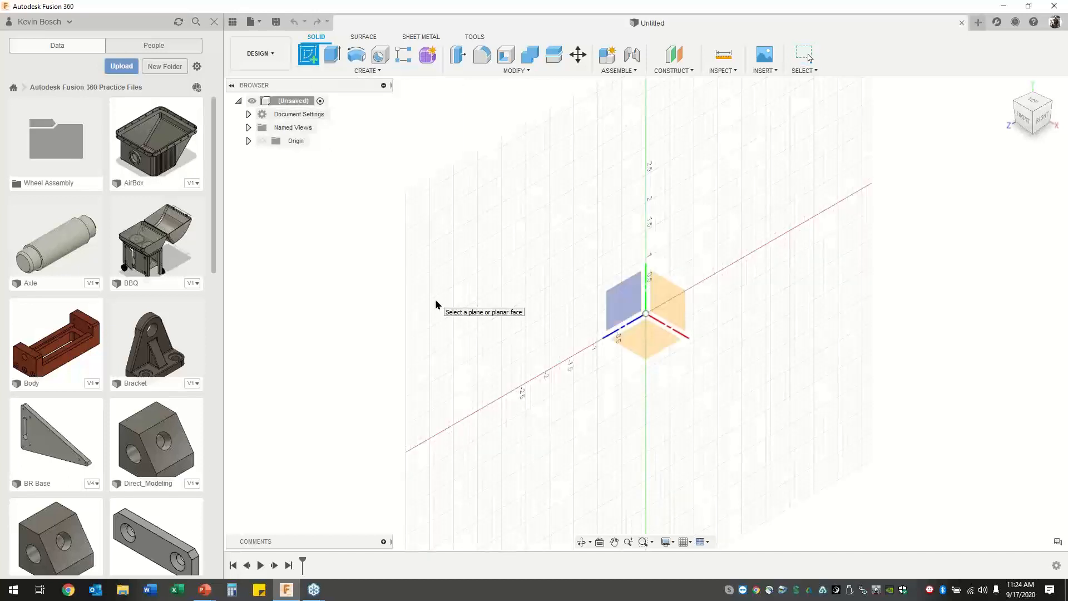
{"action": "left_click", "coordinate": [629, 303]}
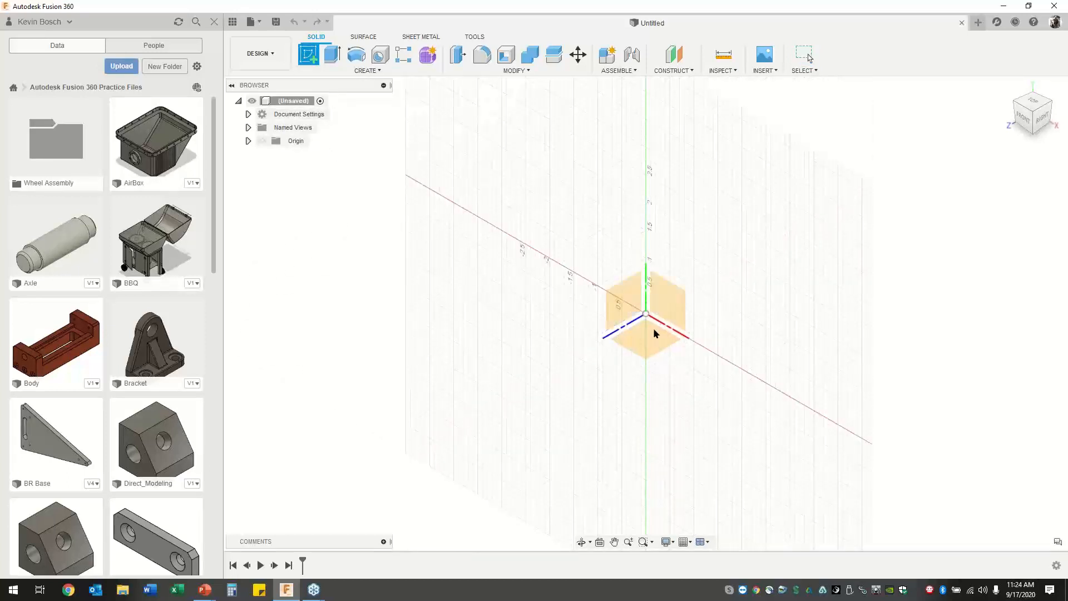
{"action": "left_click", "coordinate": [667, 303]}
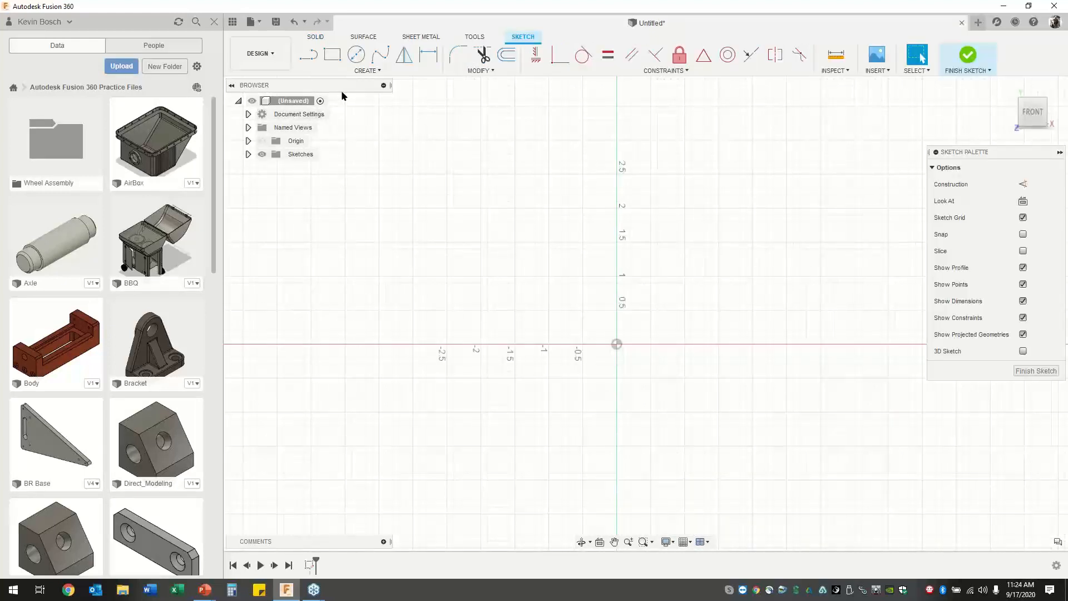
Draw a 3 in horizontal line from the sketch origin along the positive X axis.
{"action": "left_click", "coordinate": [363, 71]}
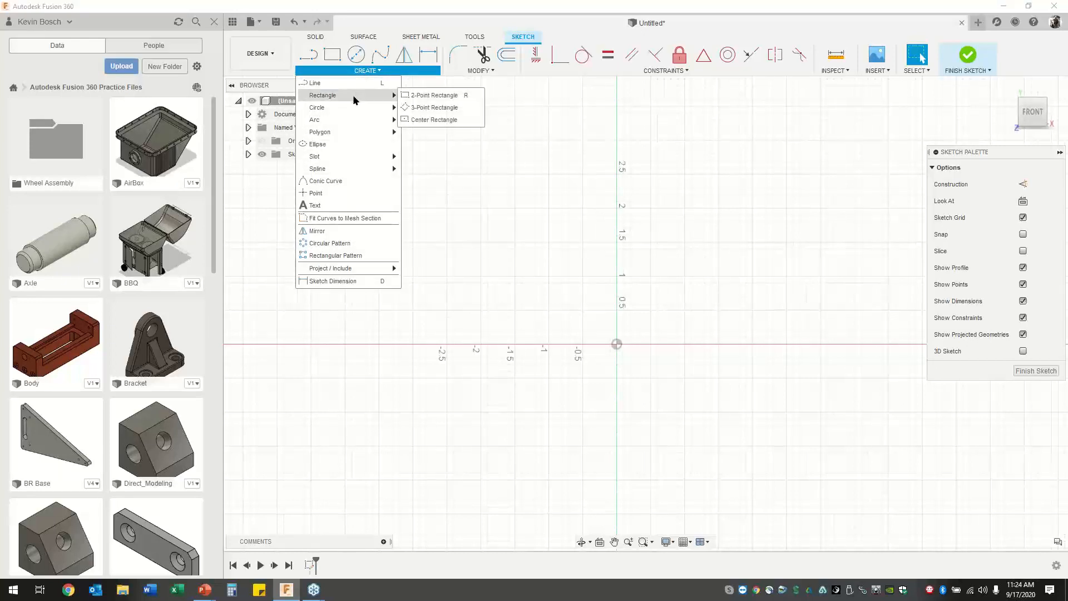
{"action": "mouse_move", "coordinate": [354, 121]}
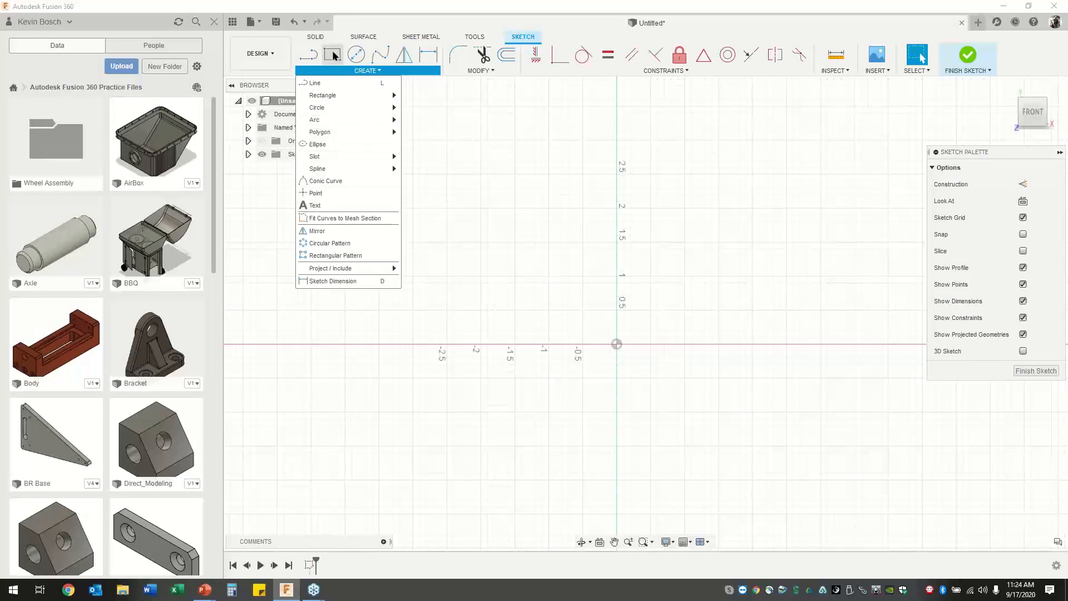
{"action": "left_click", "coordinate": [308, 55]}
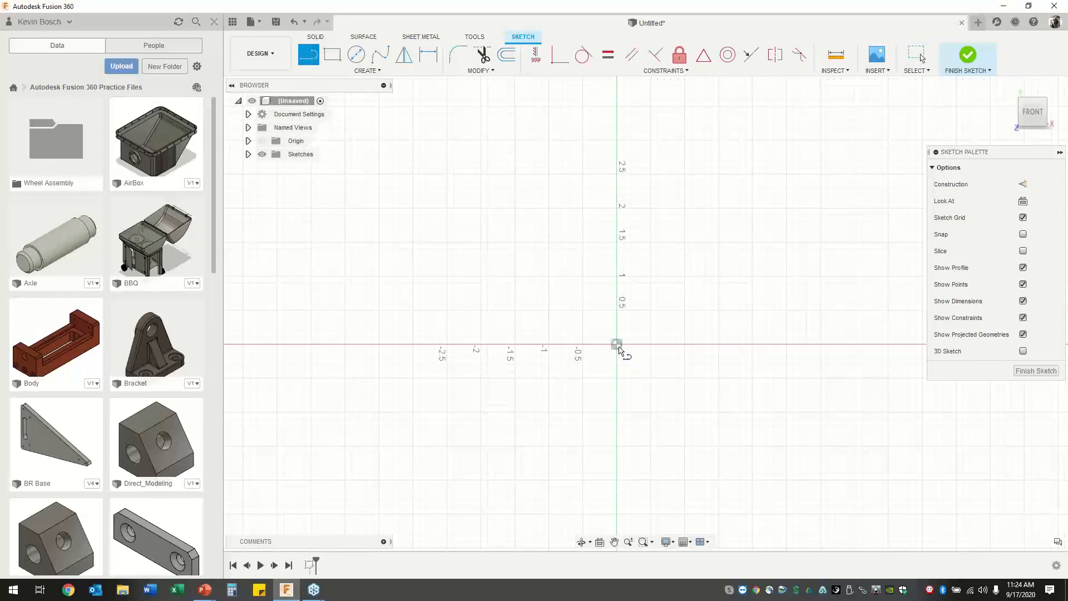
{"action": "left_click", "coordinate": [617, 345]}
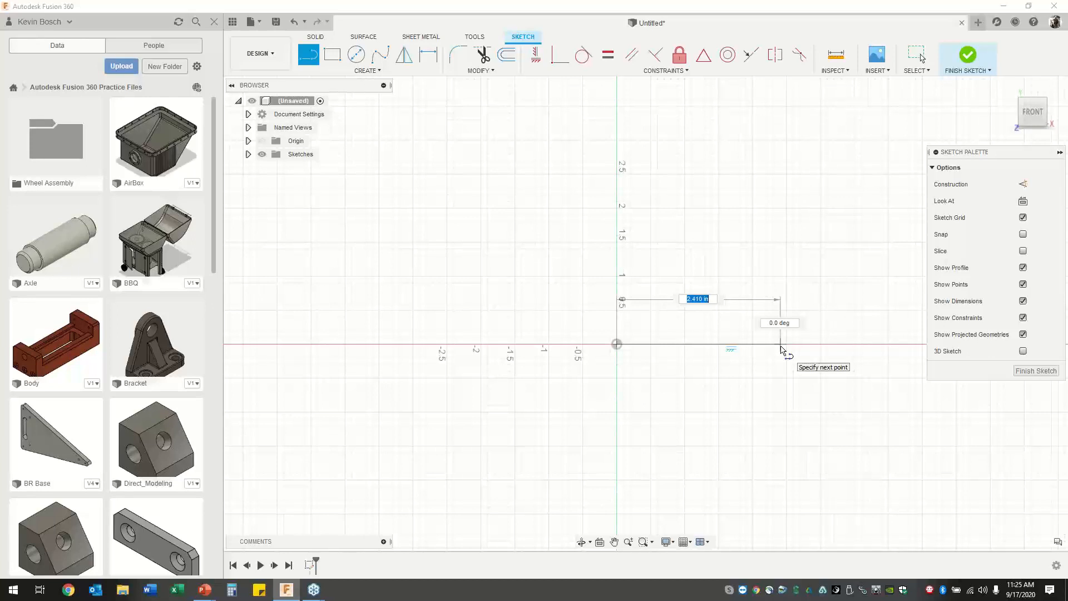
{"action": "type", "text": "3"}
{"action": "key", "text": "Tab"}
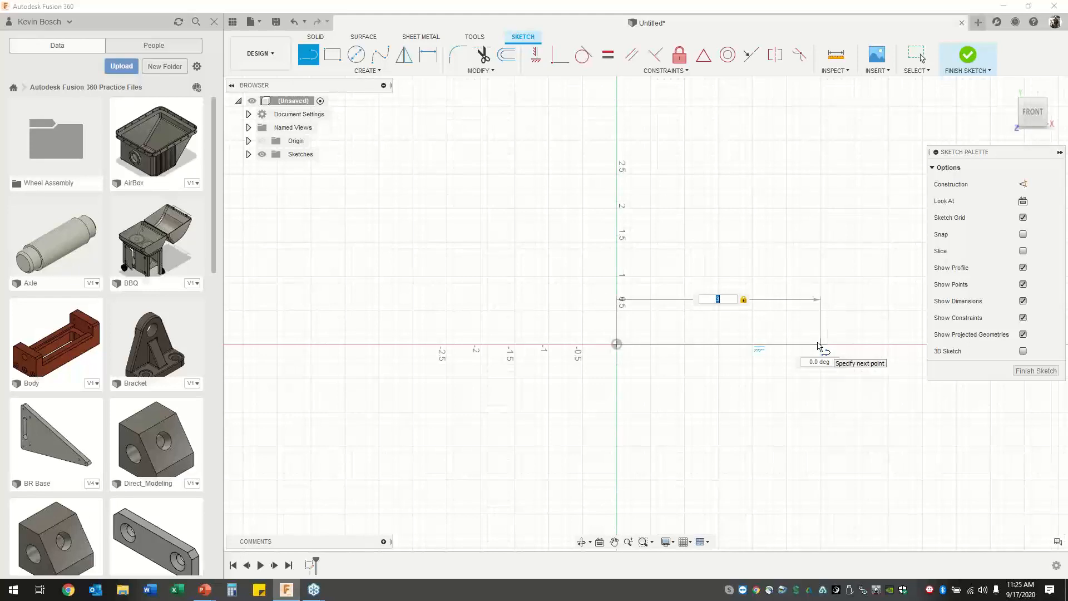
{"action": "left_click", "coordinate": [820, 344]}
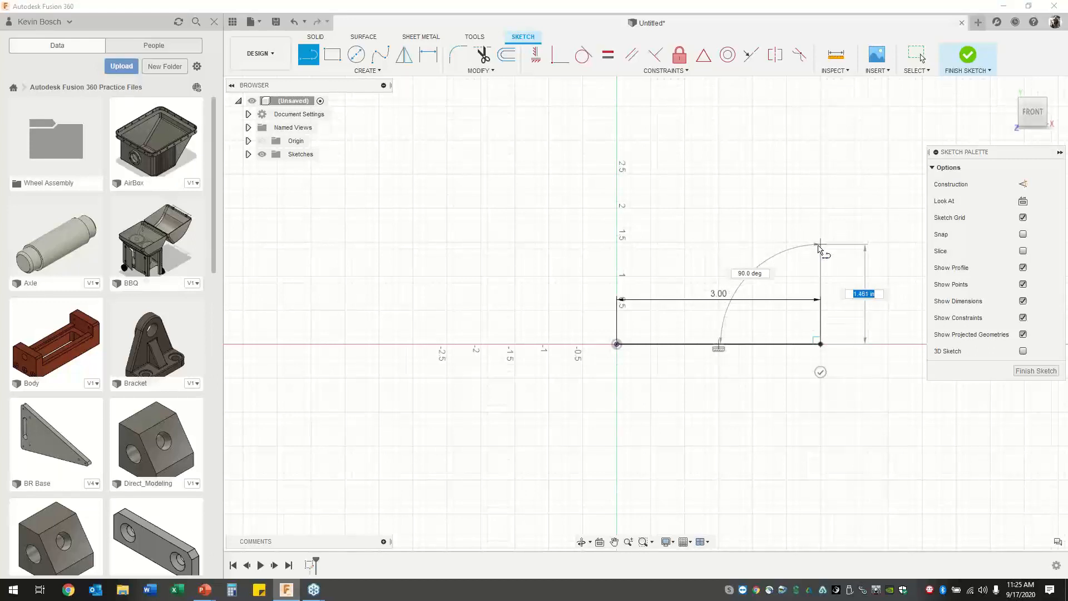
Continue the line chain into a closed L-shaped profile: up about 1.4 in, 1.5 in inward, up about 1.2 in, across to the vertical axis and back to the origin.
{"action": "left_click", "coordinate": [820, 250]}
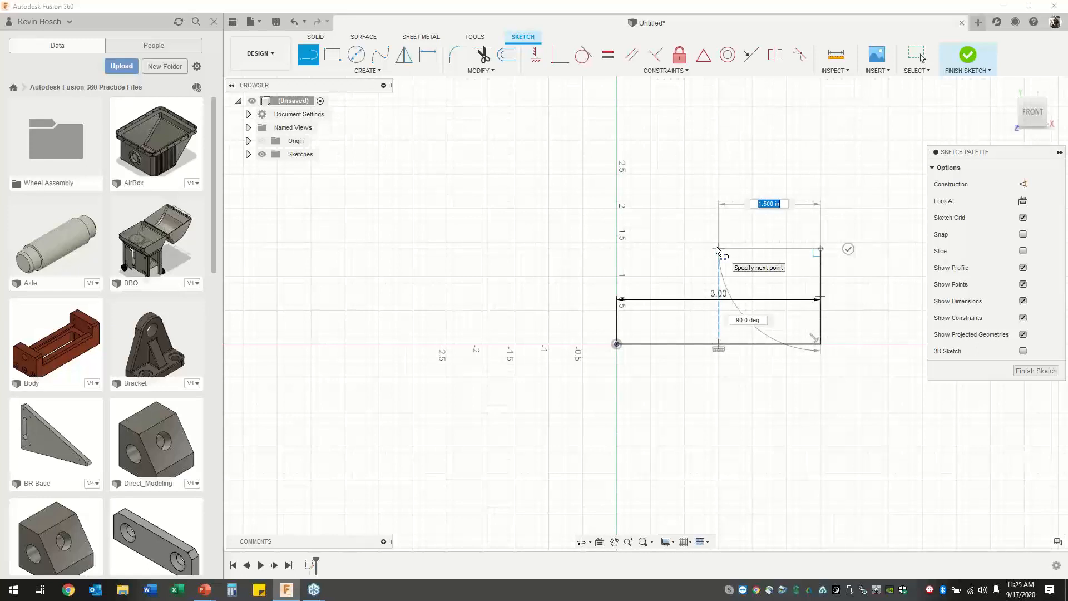
{"action": "left_click", "coordinate": [718, 249]}
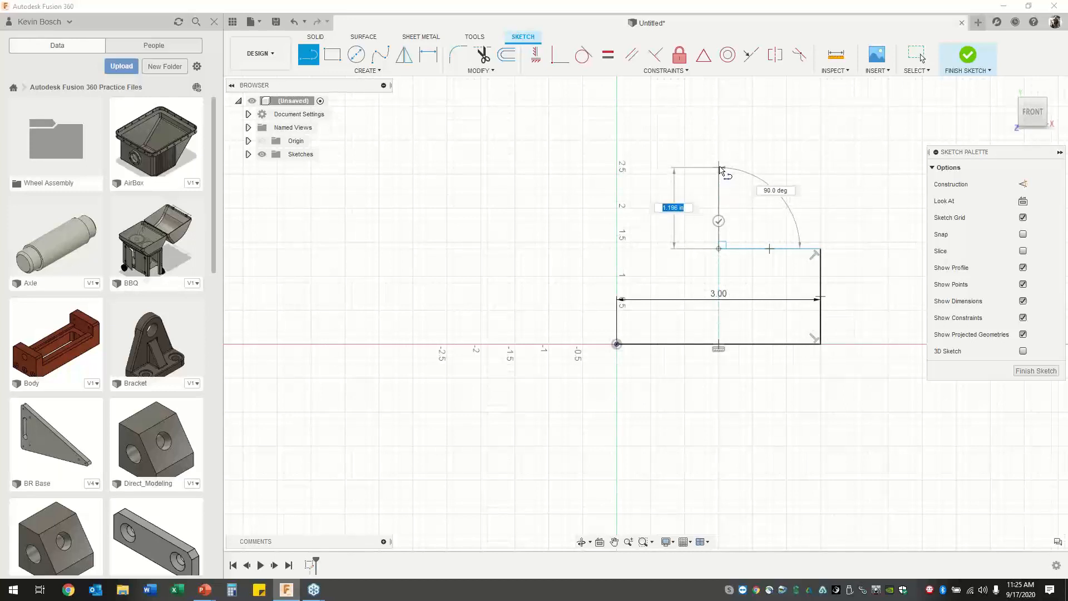
{"action": "left_click", "coordinate": [718, 166]}
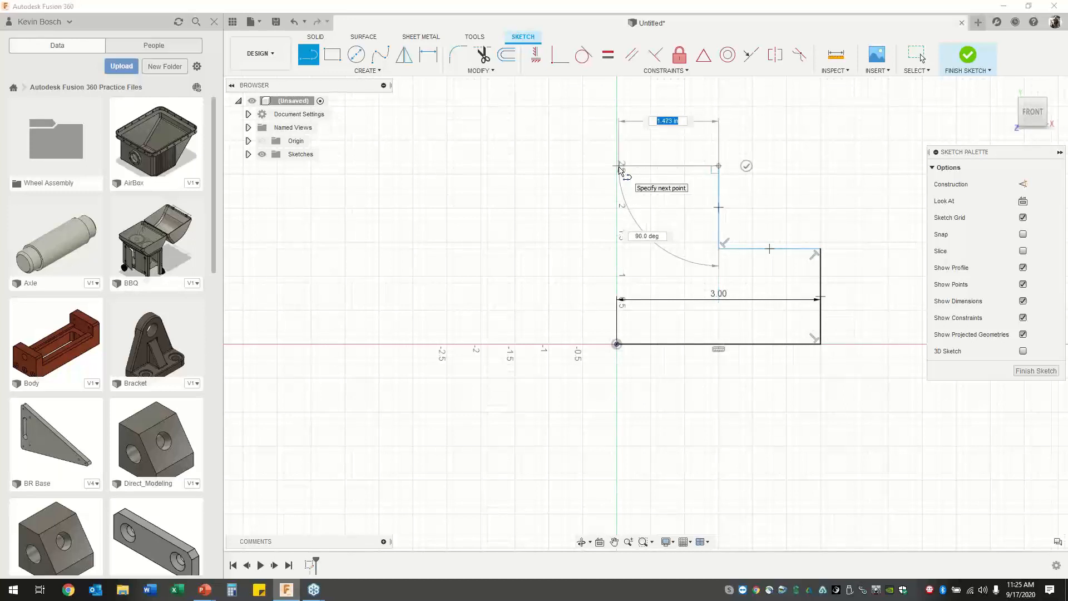
{"action": "left_click", "coordinate": [617, 166]}
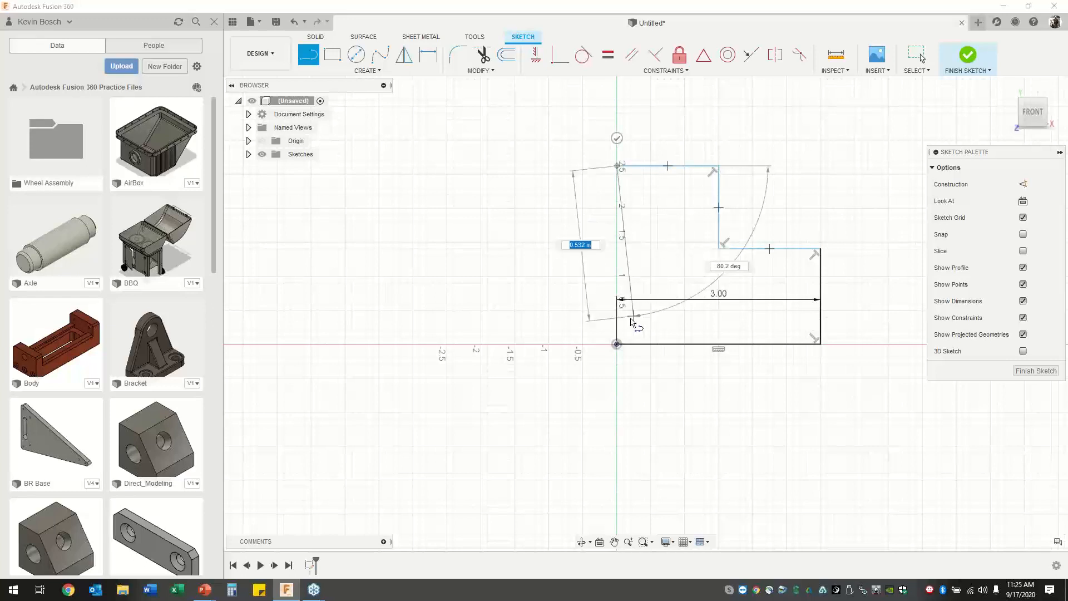
{"action": "left_click", "coordinate": [617, 344]}
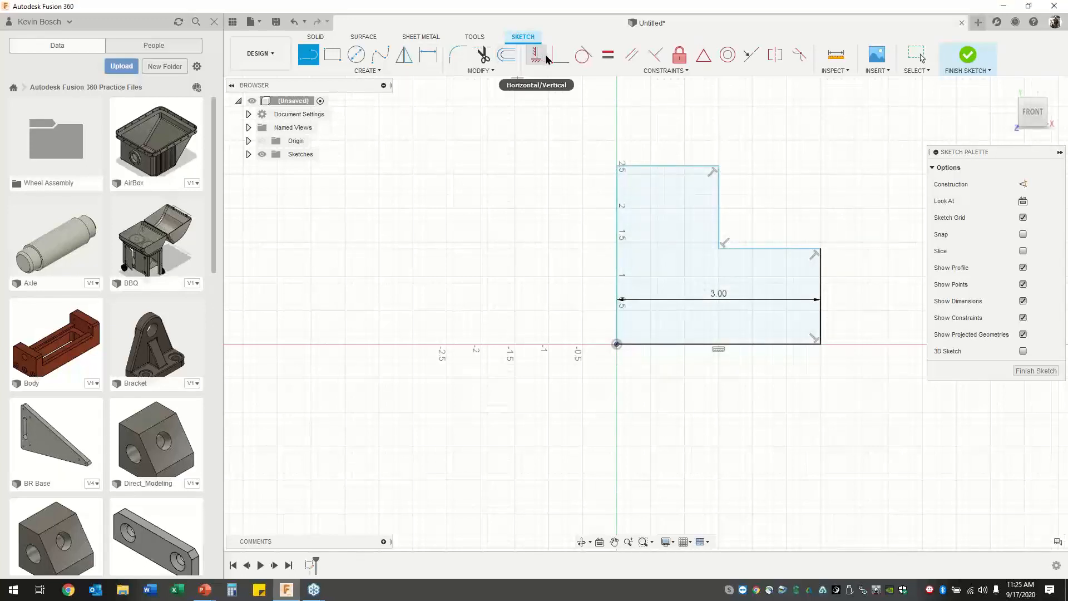
Dimension the profile's full-height vertical edge and link it to the 3.00 base dimension with d1.
{"action": "left_click", "coordinate": [428, 56]}
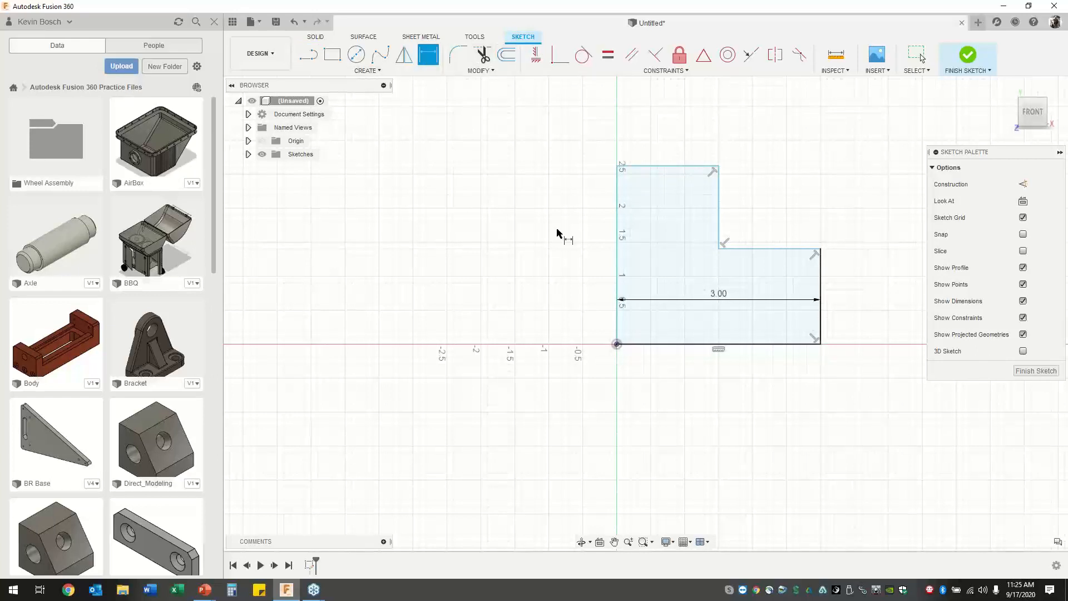
{"action": "left_click", "coordinate": [618, 242]}
{"action": "left_click", "coordinate": [582, 242]}
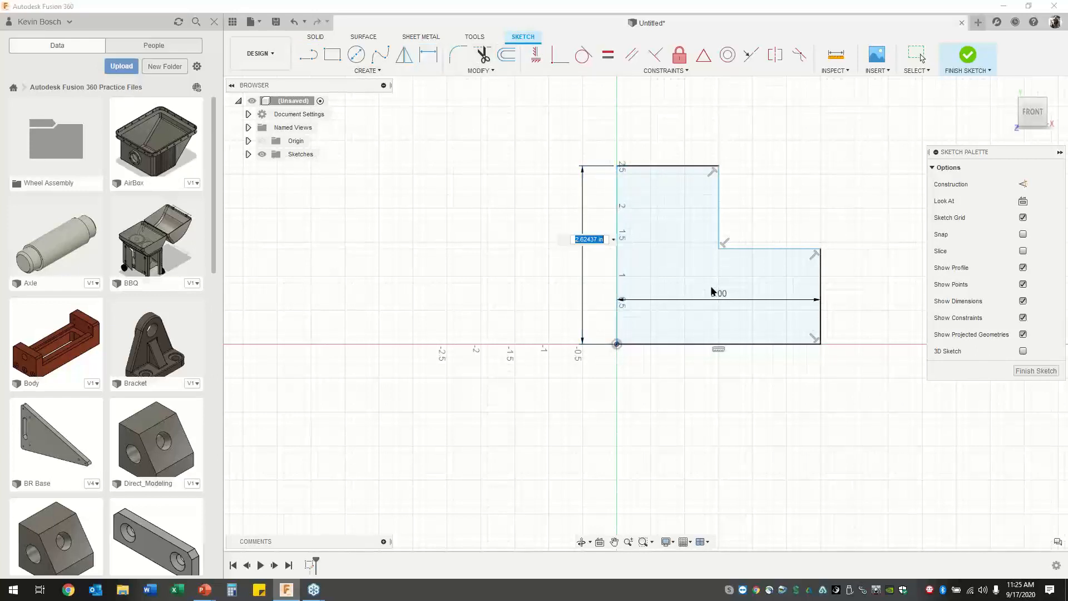
{"action": "type", "text": "d1"}
{"action": "double_click", "coordinate": [589, 239]}
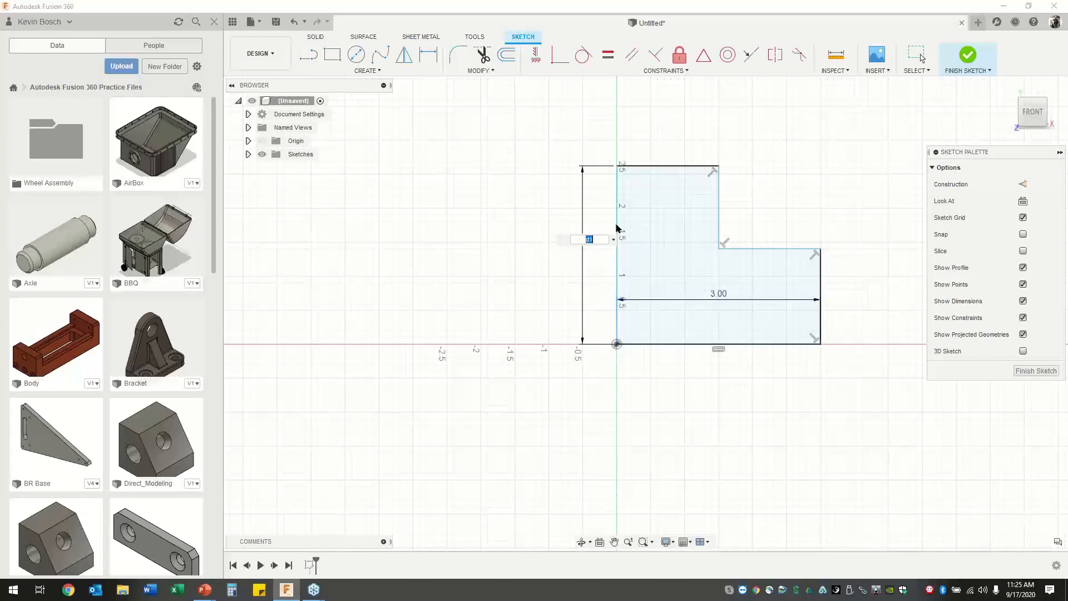
{"action": "right_click", "coordinate": [743, 196]}
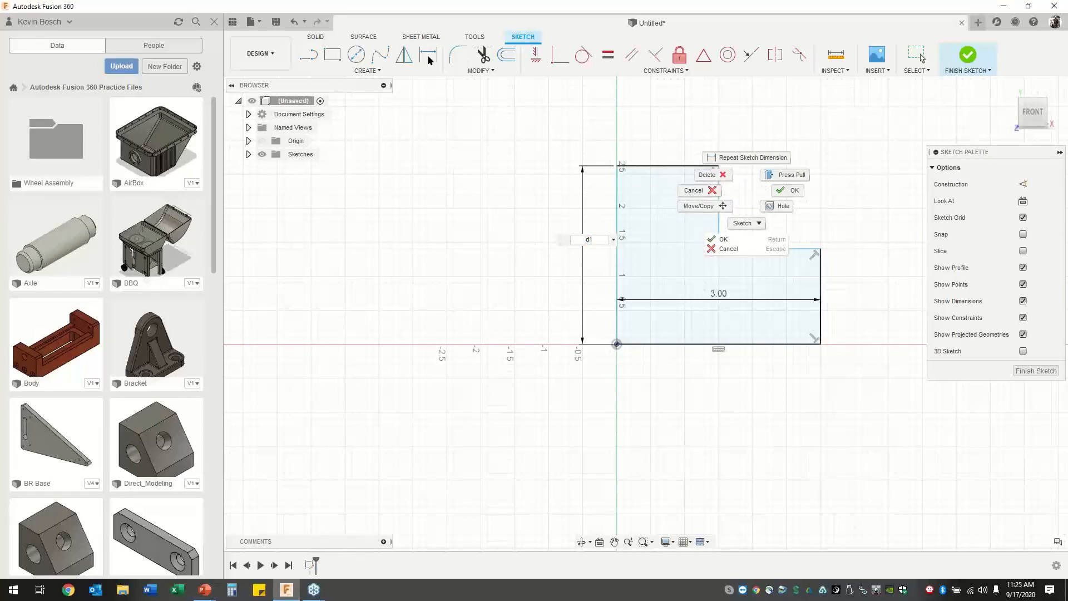
{"action": "key", "text": "Escape"}
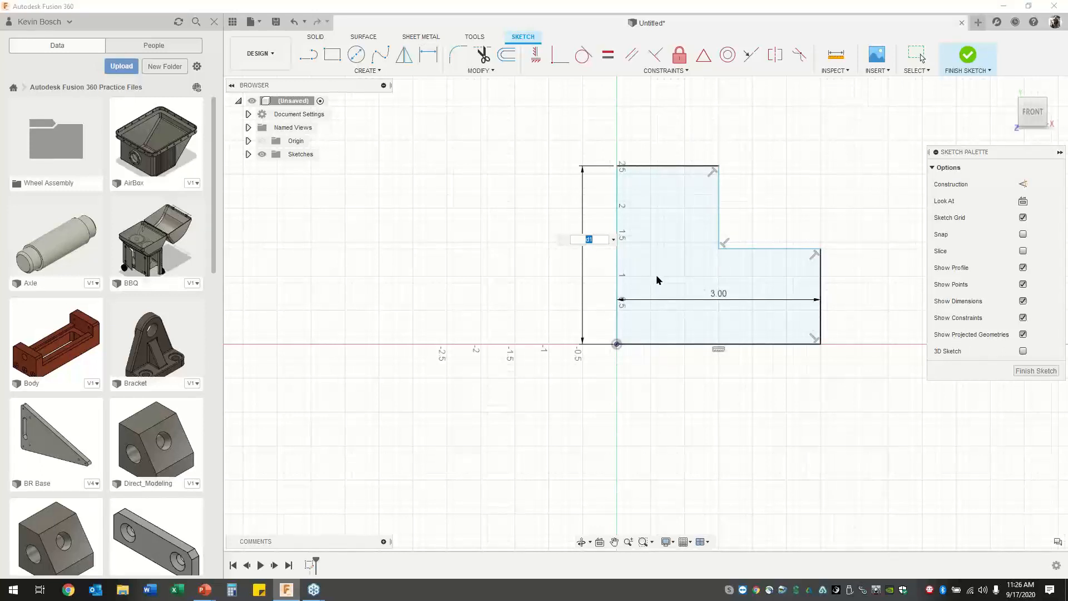
{"action": "type", "text": "3"}
{"action": "key", "text": "Return"}
Dimension the upper inner vertical edge of the L with the expression d2/2.
{"action": "left_click", "coordinate": [720, 213]}
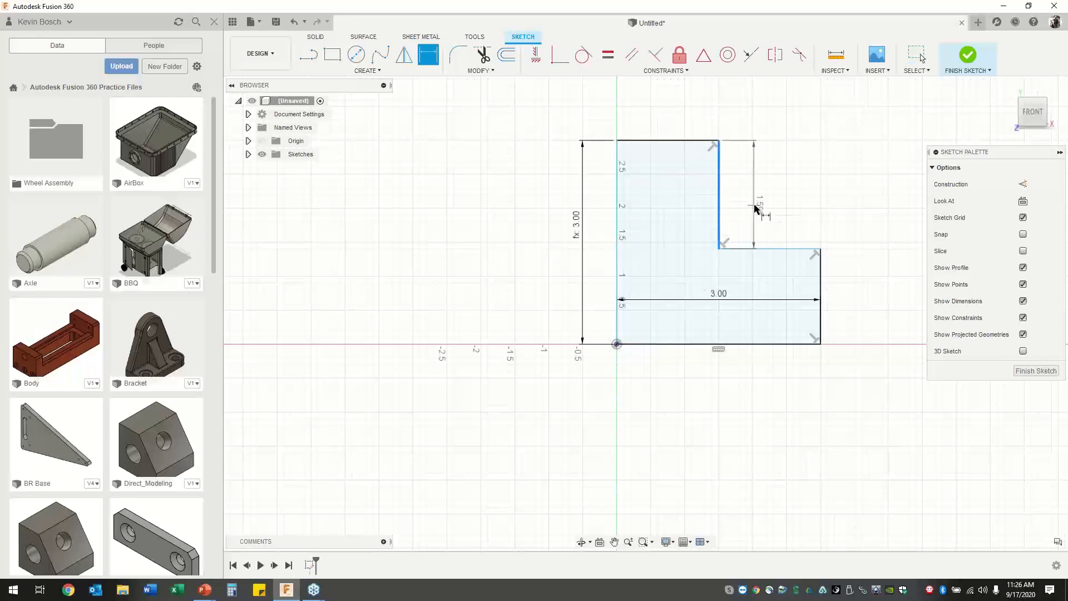
{"action": "left_click", "coordinate": [757, 207]}
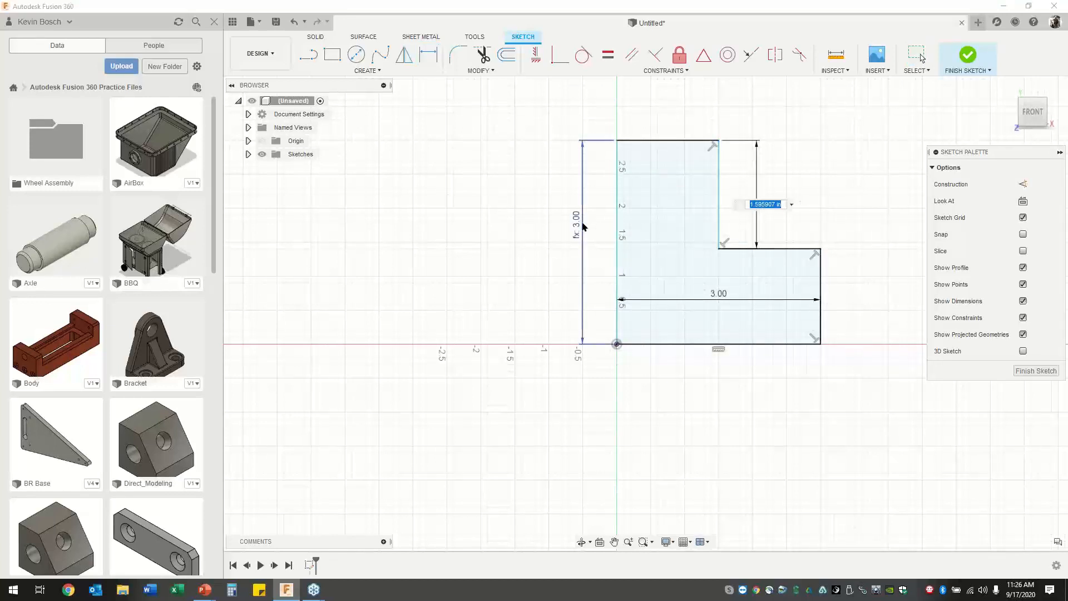
{"action": "type", "text": "d2"}
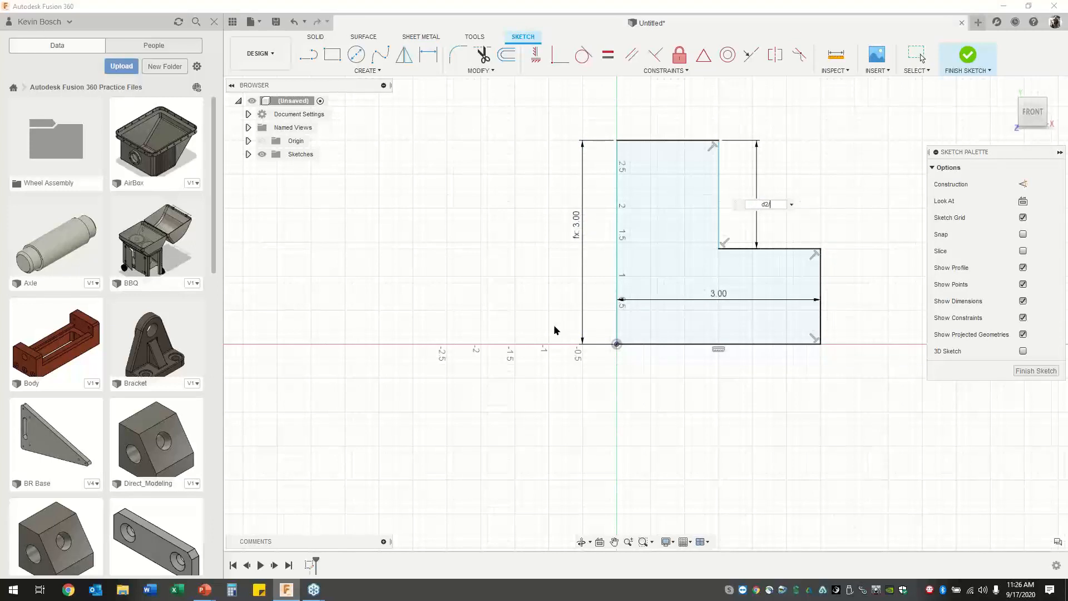
{"action": "type", "text": "/2"}
{"action": "key", "text": "Return"}
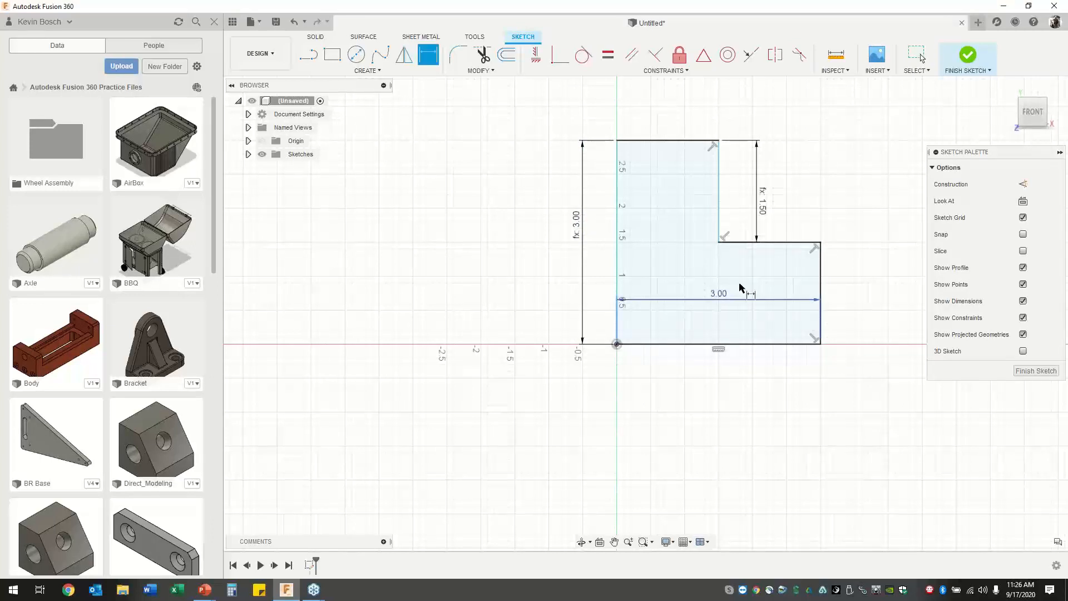
Apply an Equal constraint between the profile's top edge and the horizontal edge of the step.
{"action": "left_click", "coordinate": [608, 54]}
{"action": "left_click", "coordinate": [675, 141]}
{"action": "left_click", "coordinate": [752, 243]}
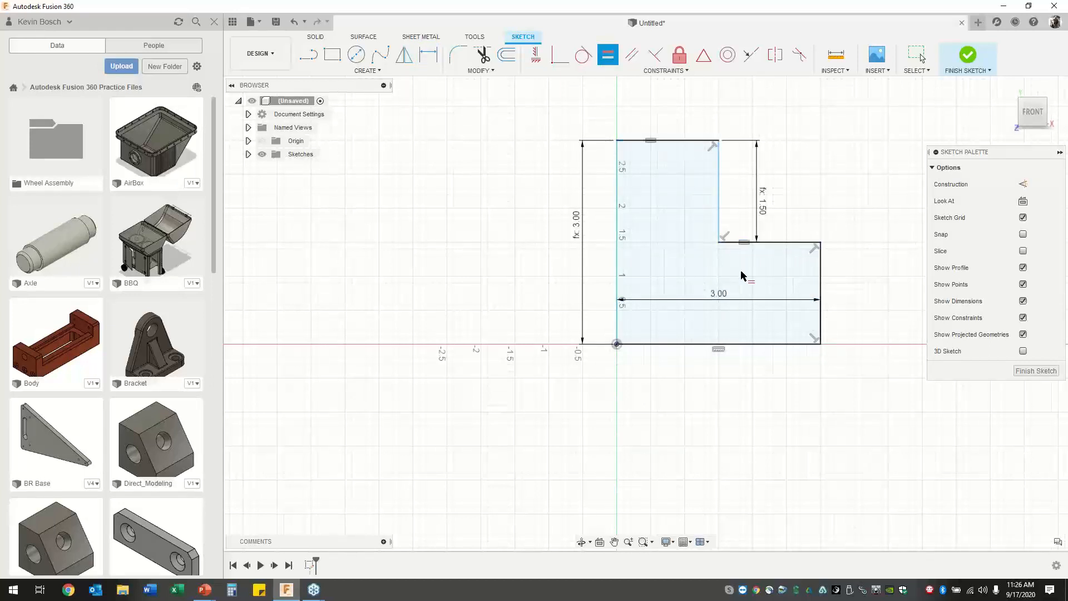
{"action": "left_click", "coordinate": [822, 280]}
{"action": "right_click", "coordinate": [849, 207]}
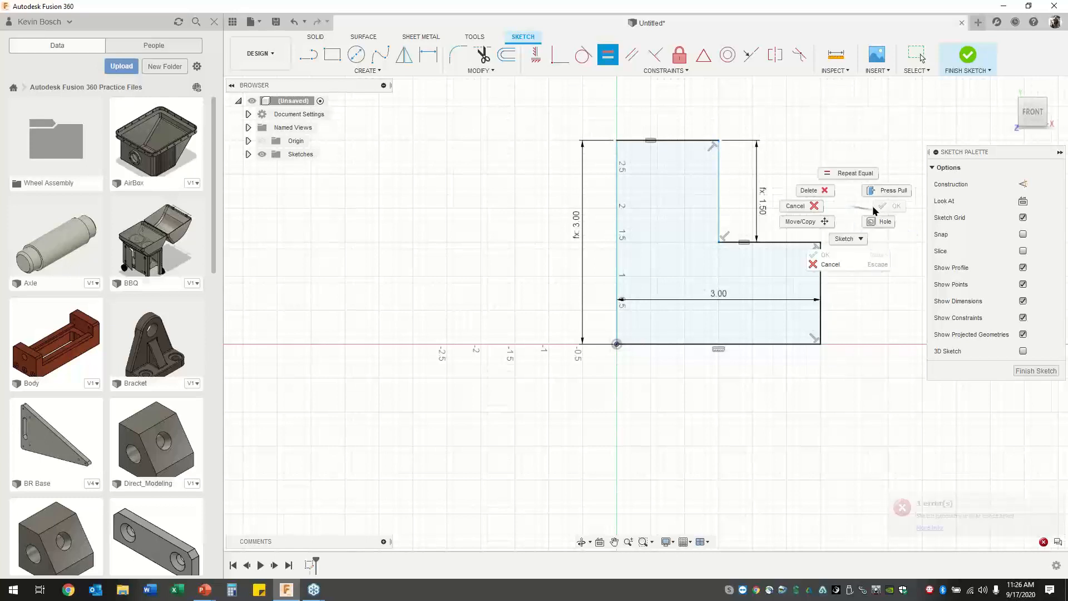
{"action": "left_click", "coordinate": [852, 203]}
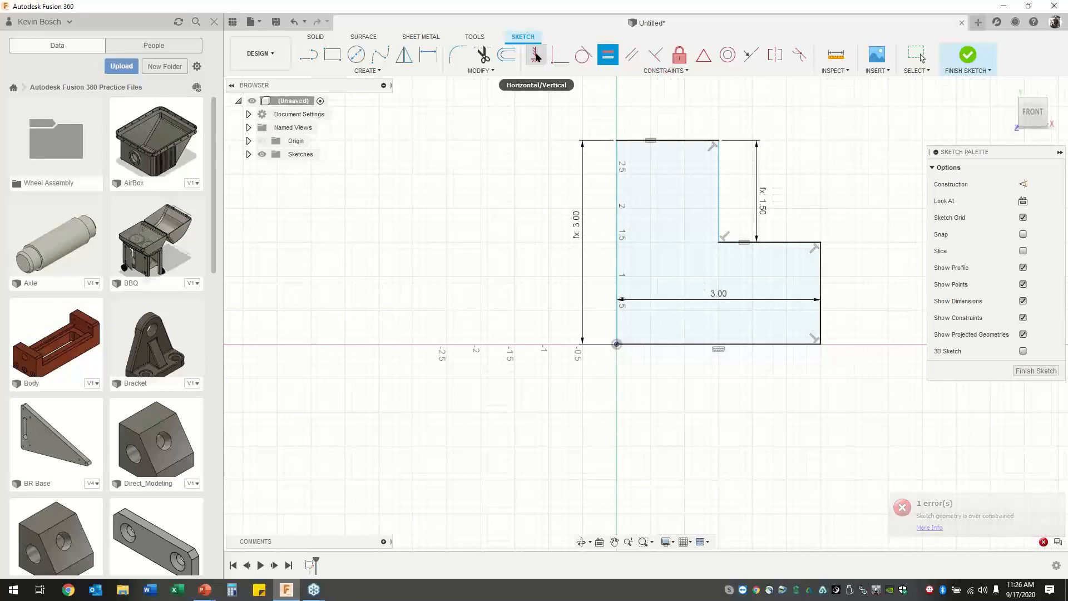
Constrain the full-height edge through the origin to vertical and finish the sketch.
{"action": "left_click", "coordinate": [536, 55]}
{"action": "left_click", "coordinate": [619, 168]}
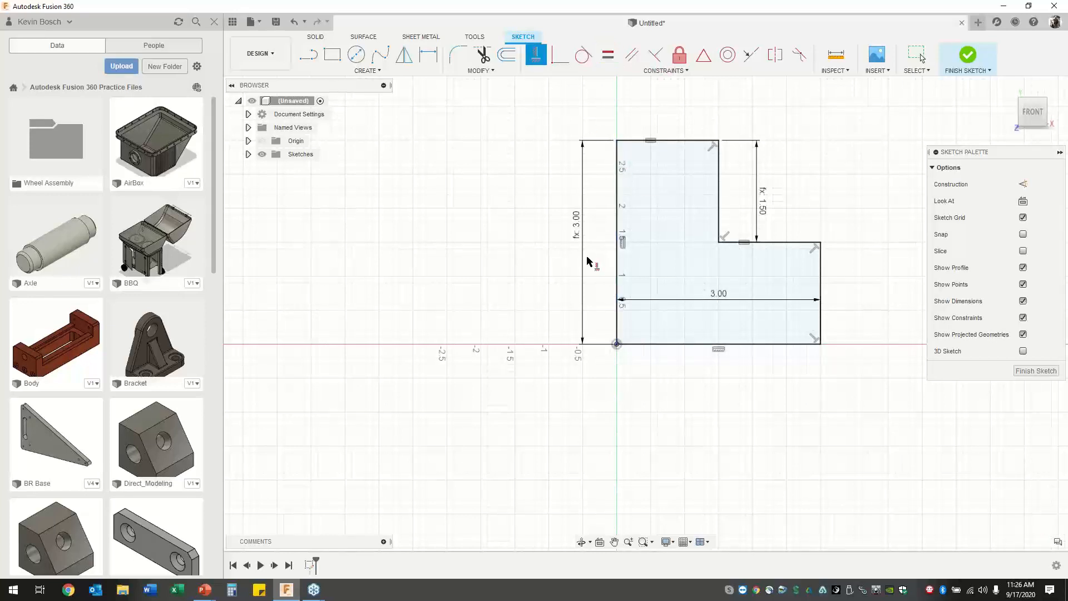
{"action": "right_click", "coordinate": [484, 214]}
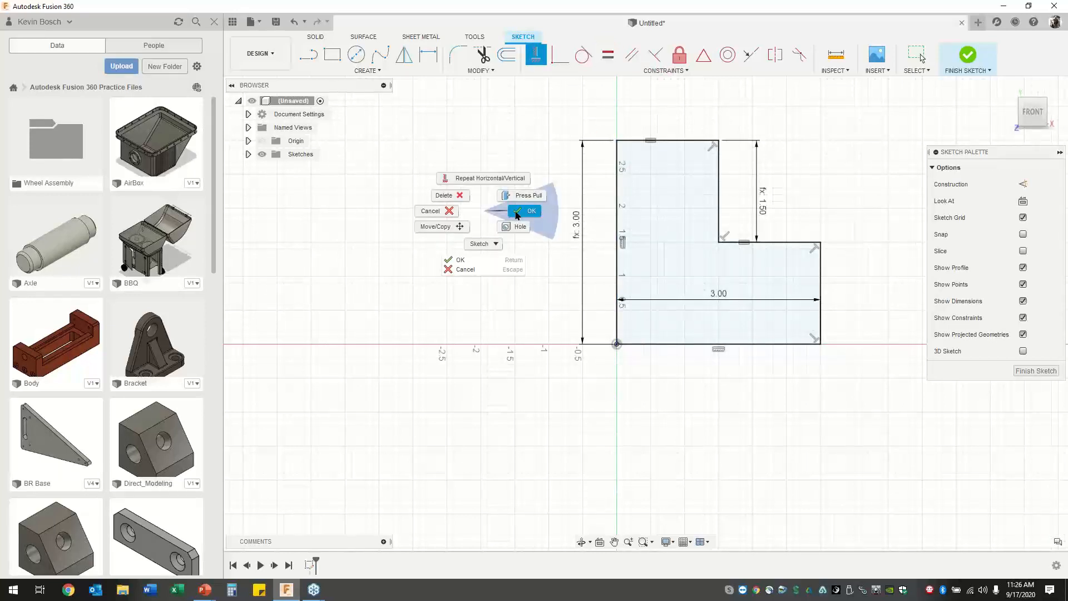
{"action": "left_click", "coordinate": [517, 216]}
{"action": "left_click", "coordinate": [968, 55]}
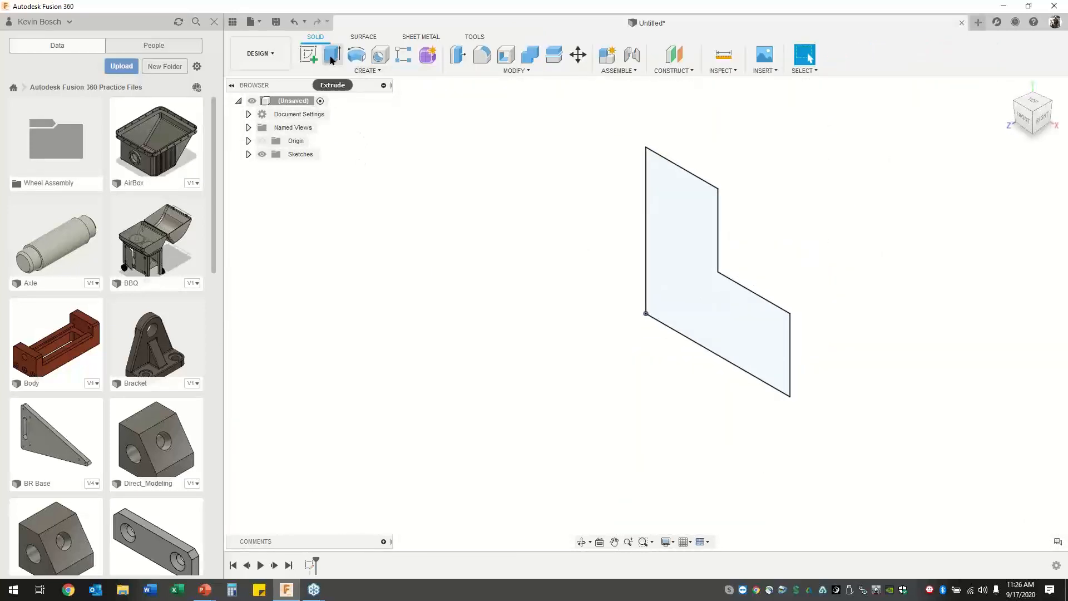
Extrude the L-shaped profile 1.5 in to one side as a new body.
{"action": "left_click", "coordinate": [359, 72]}
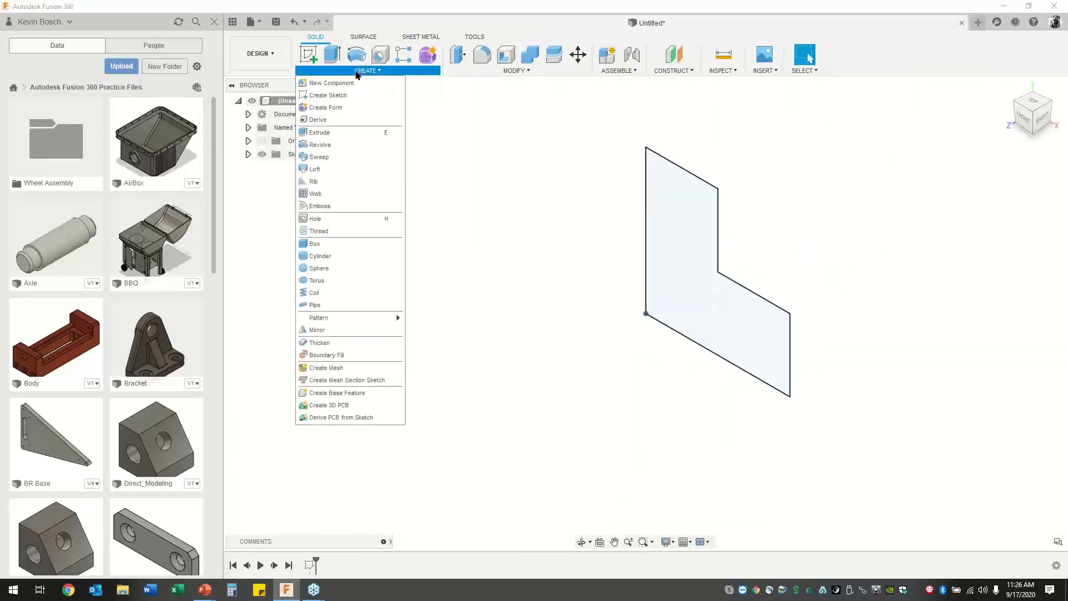
{"action": "left_click", "coordinate": [335, 132]}
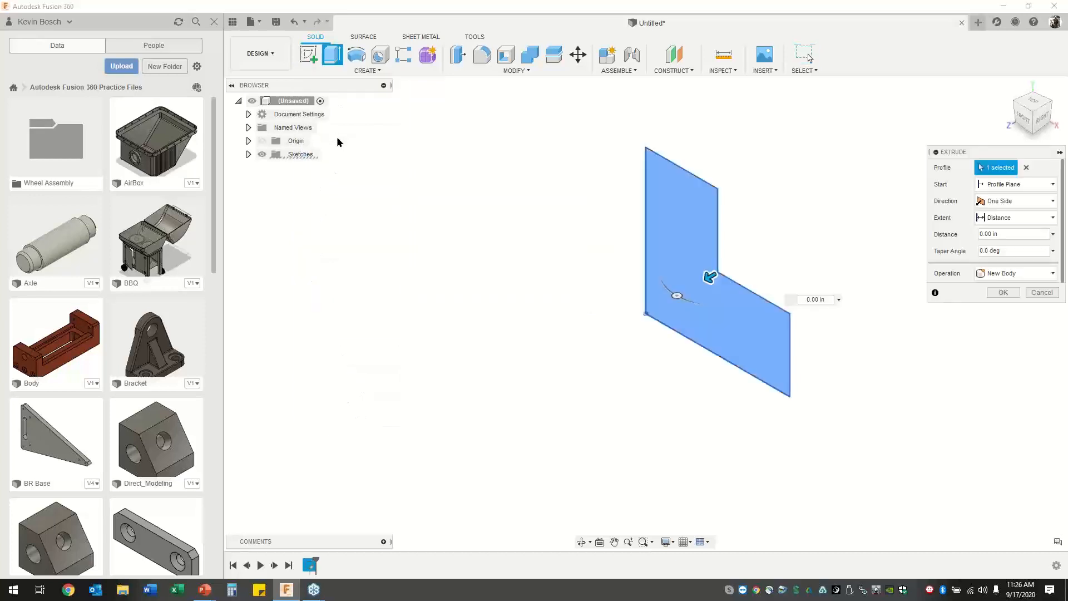
{"action": "left_click_drag", "start_coordinate": [710, 278], "coordinate": [643, 309]}
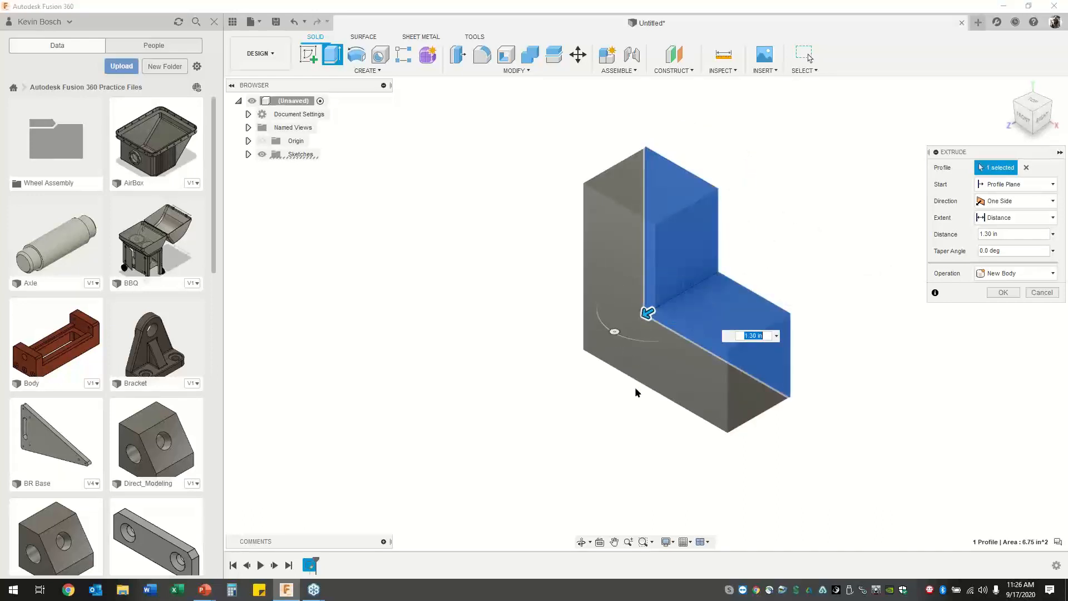
{"action": "type", "text": "1"}
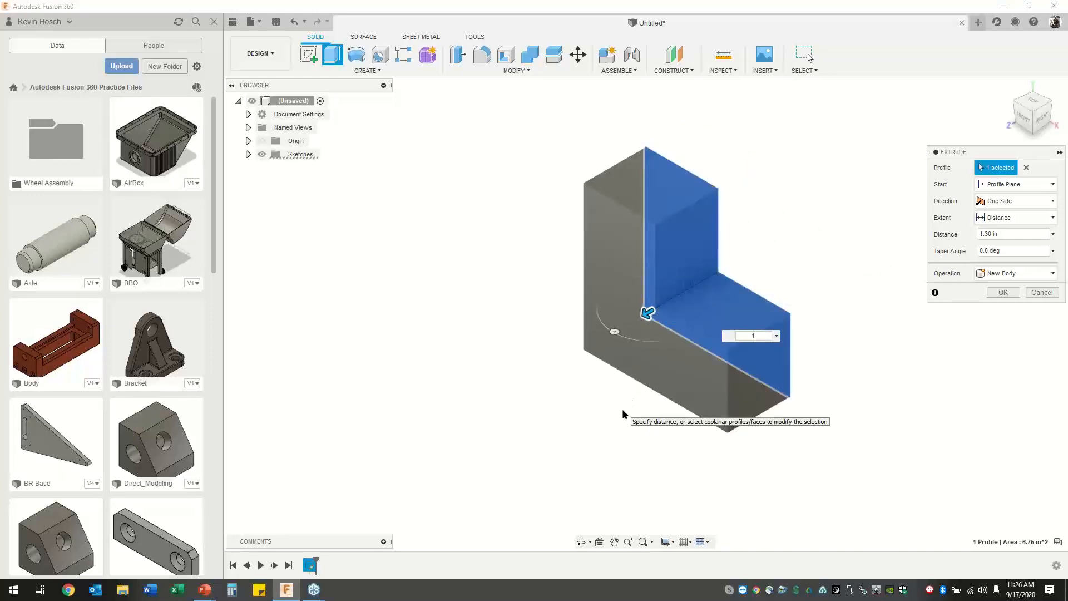
{"action": "type", "text": ".5"}
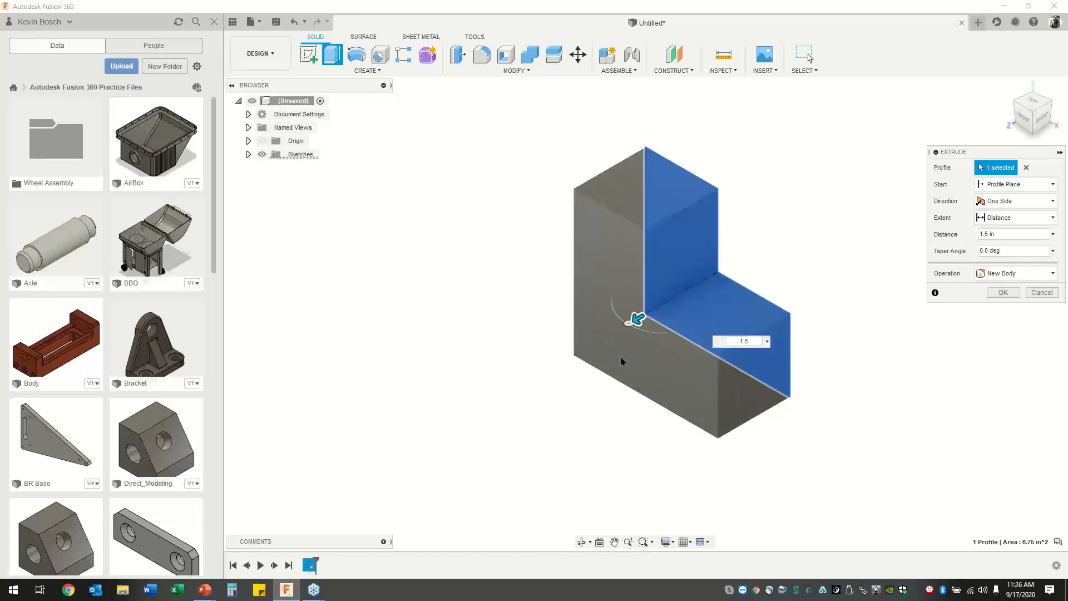
{"action": "left_click", "coordinate": [1003, 293]}
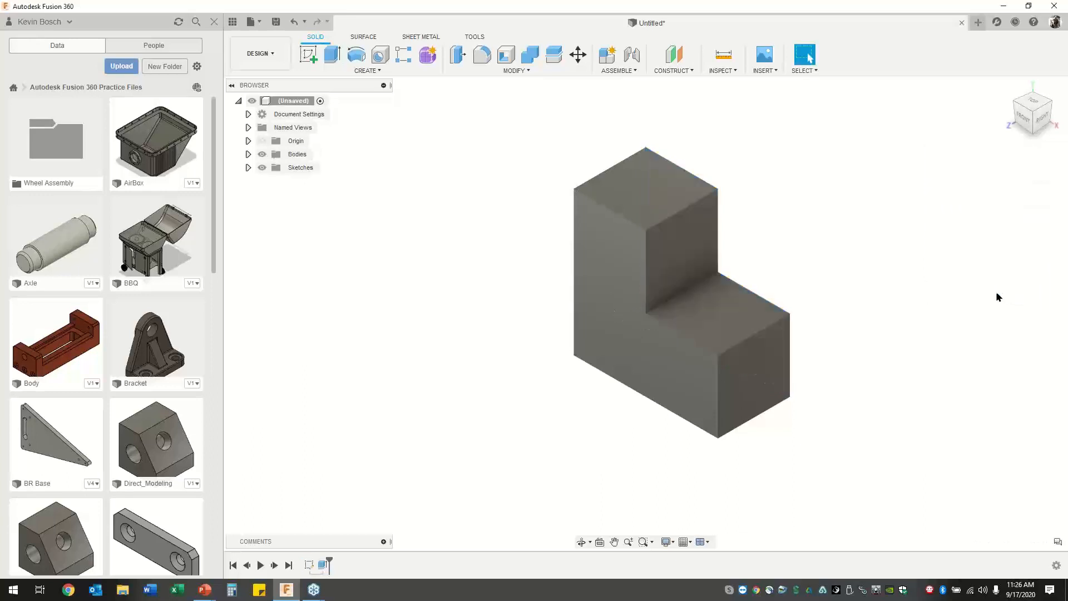
Place a hole on the front L-shaped face, 0.75 in from its full-height vertical edge and 0.75 in from its bottom edge.
{"action": "left_click", "coordinate": [383, 58]}
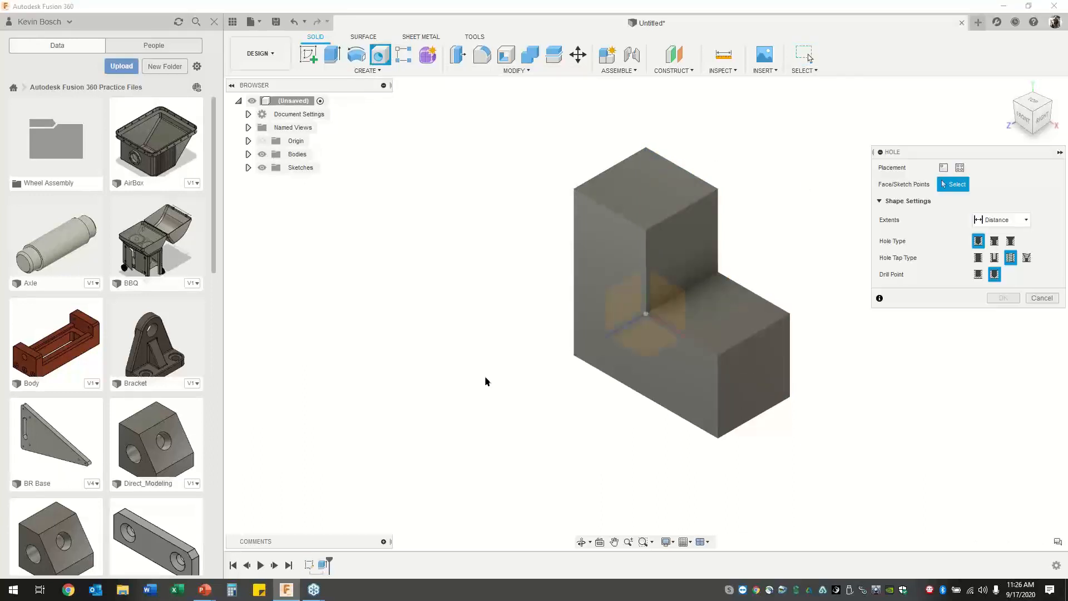
{"action": "left_click", "coordinate": [593, 343]}
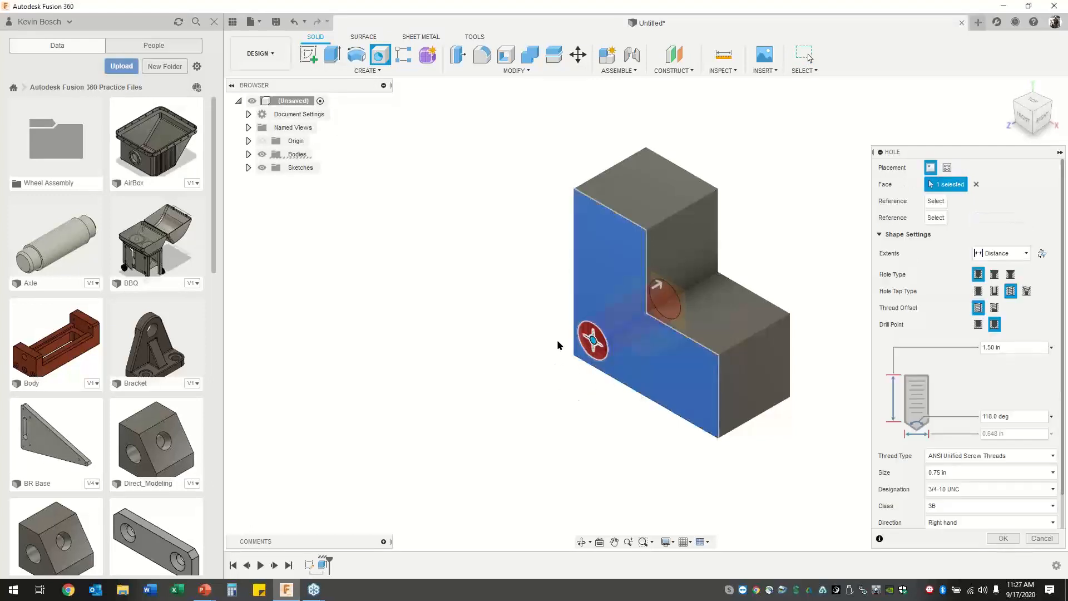
{"action": "left_click", "coordinate": [574, 345]}
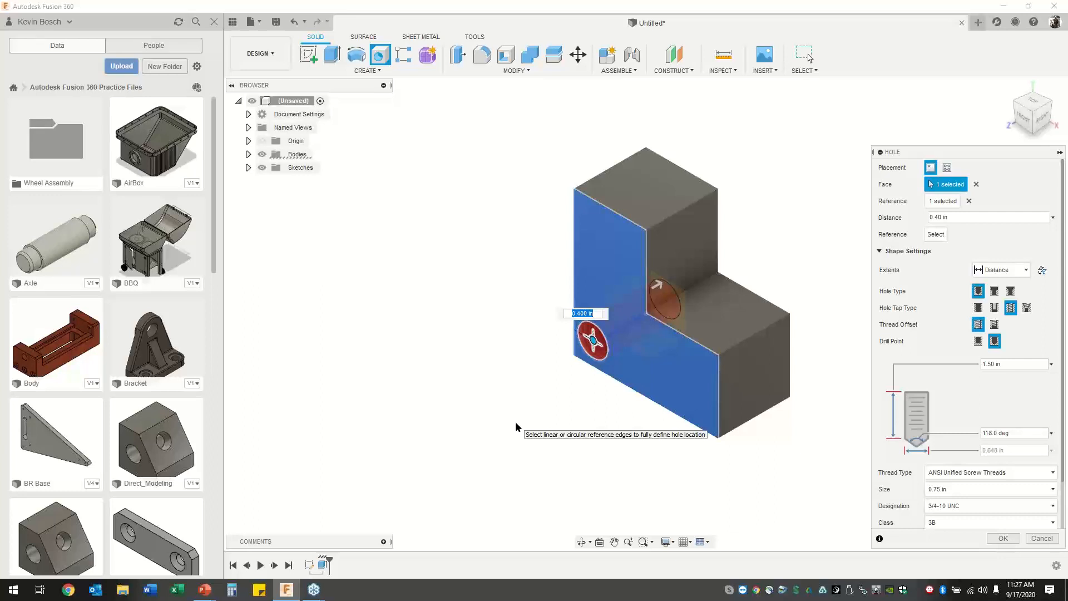
{"action": "type", "text": ".75"}
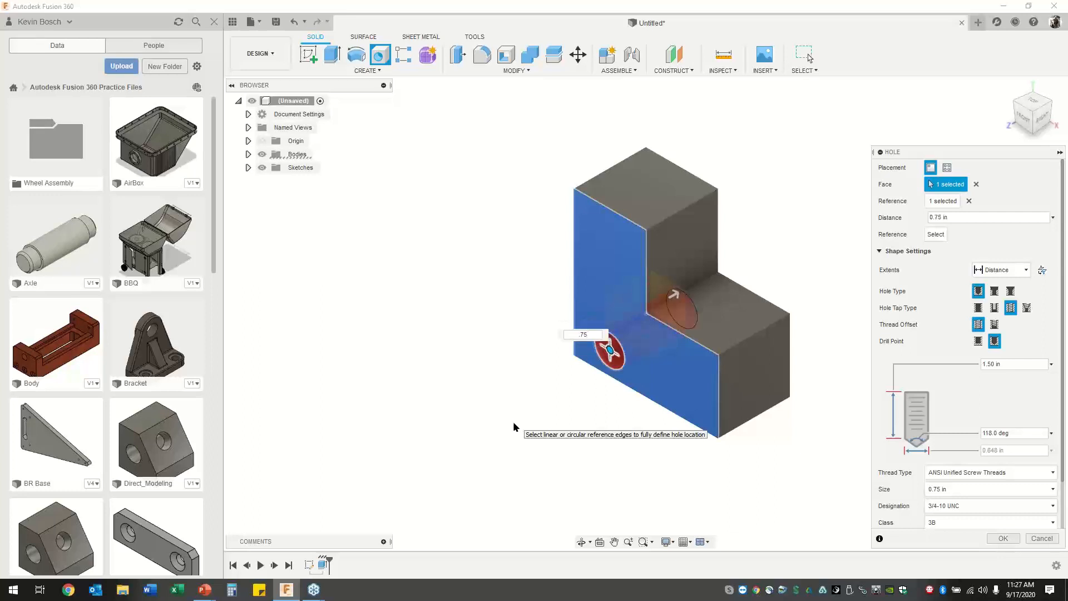
{"action": "left_click", "coordinate": [625, 387]}
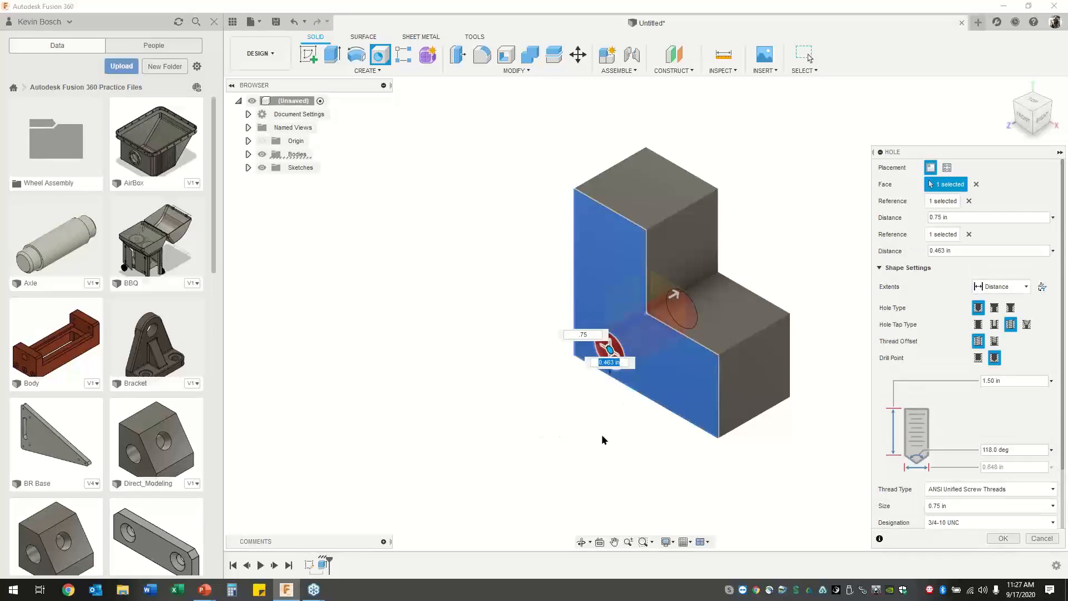
{"action": "type", "text": ".75"}
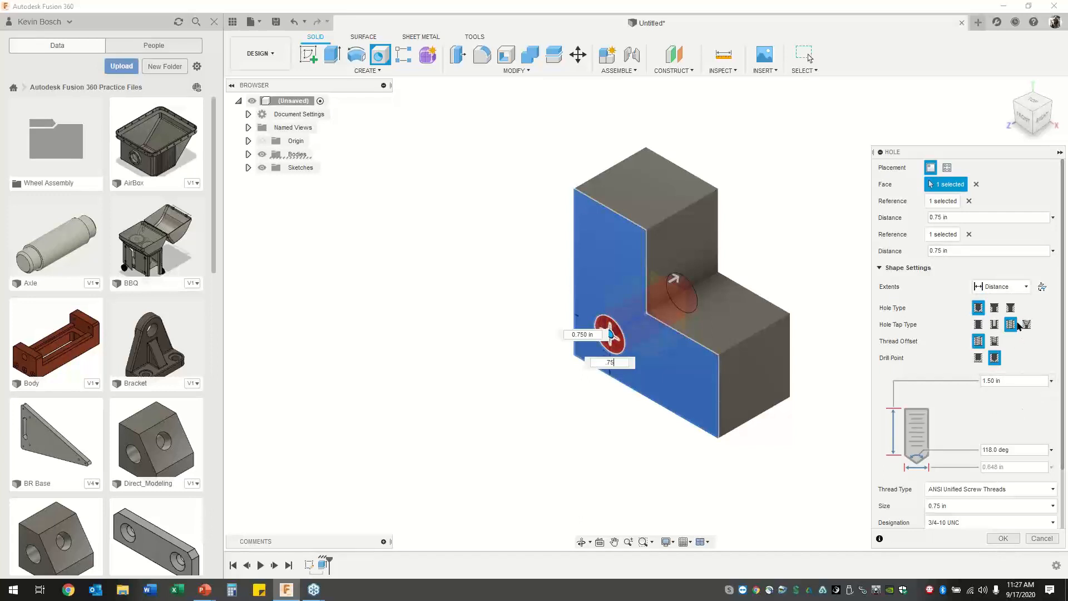
Make the hole a simple untapped one with extents All and a 0.60 in diameter, and create it.
{"action": "left_click", "coordinate": [1001, 287]}
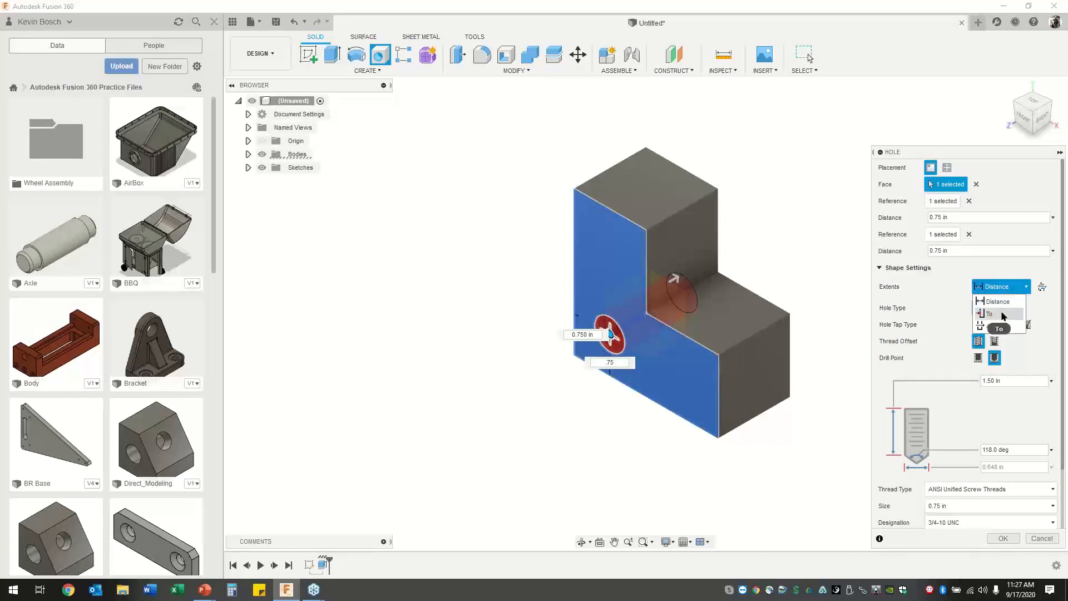
{"action": "left_click", "coordinate": [986, 327]}
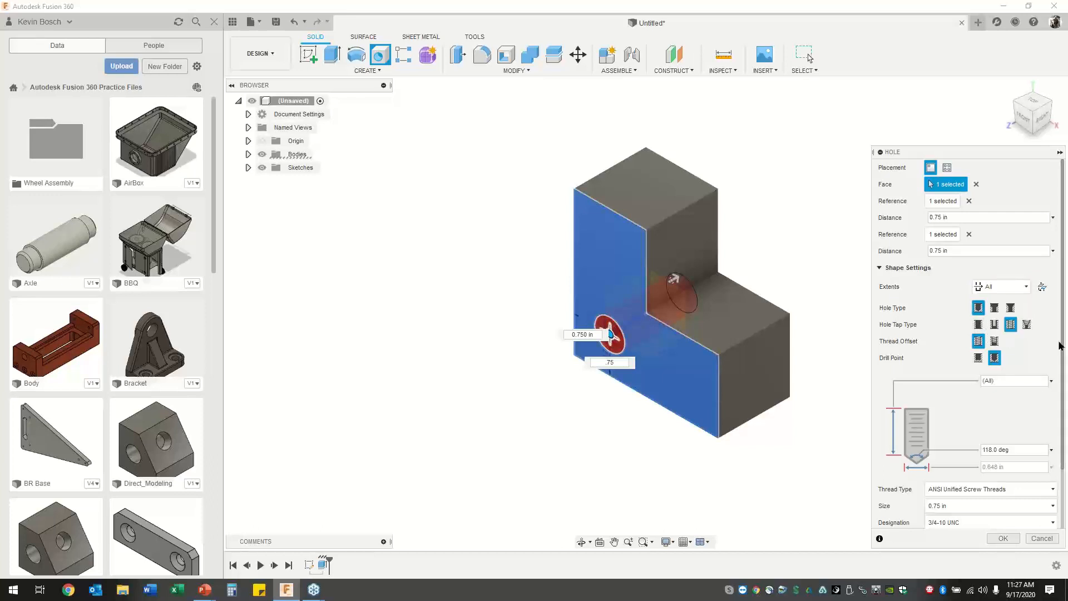
{"action": "left_click", "coordinate": [974, 506]}
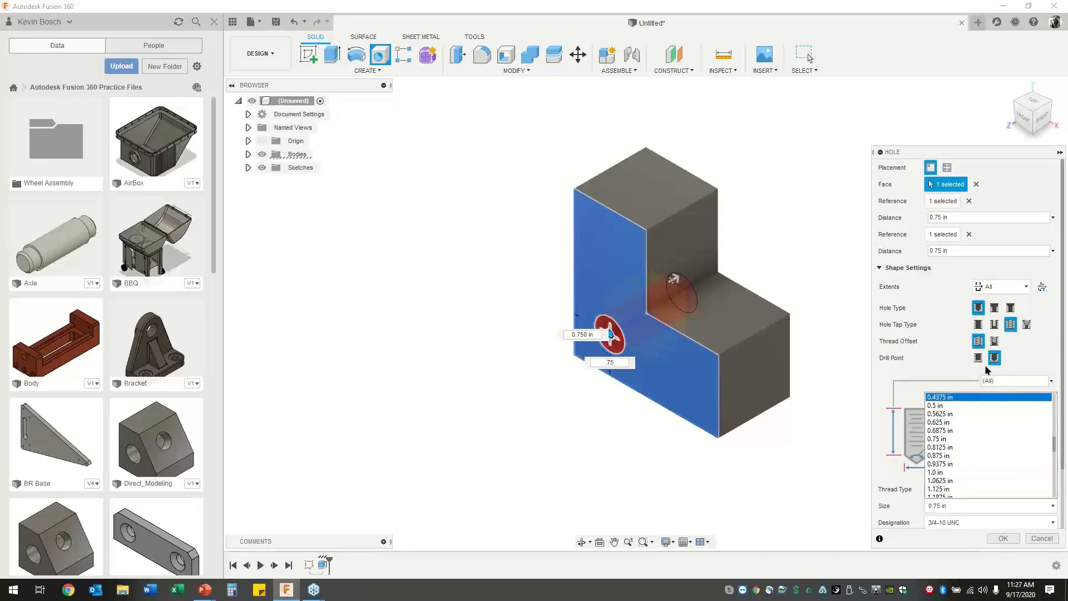
{"action": "left_click", "coordinate": [978, 326]}
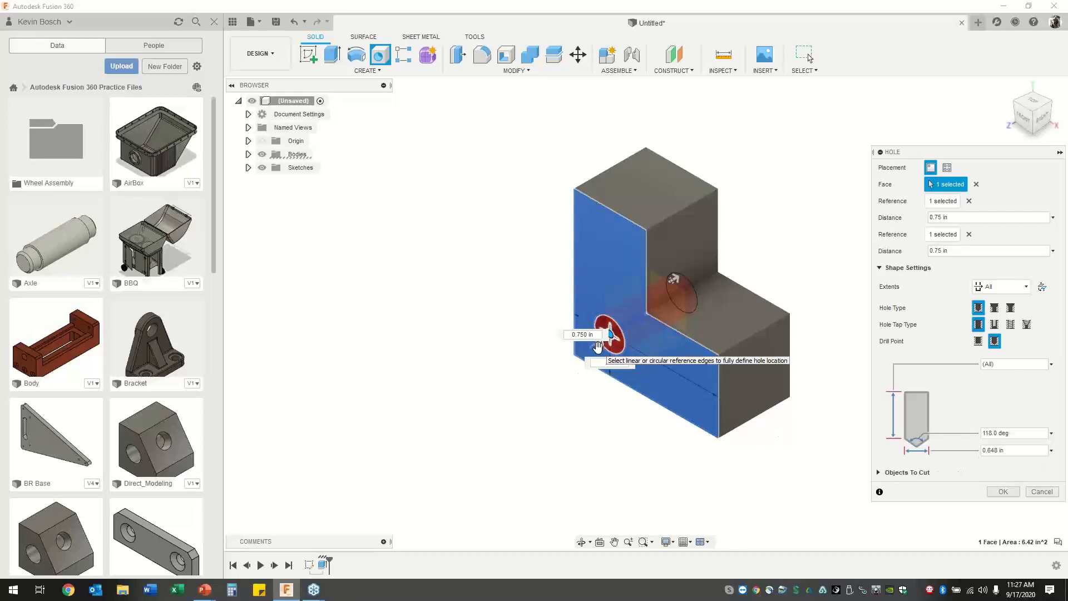
{"action": "left_click_drag", "start_coordinate": [598, 346], "coordinate": [599, 349]}
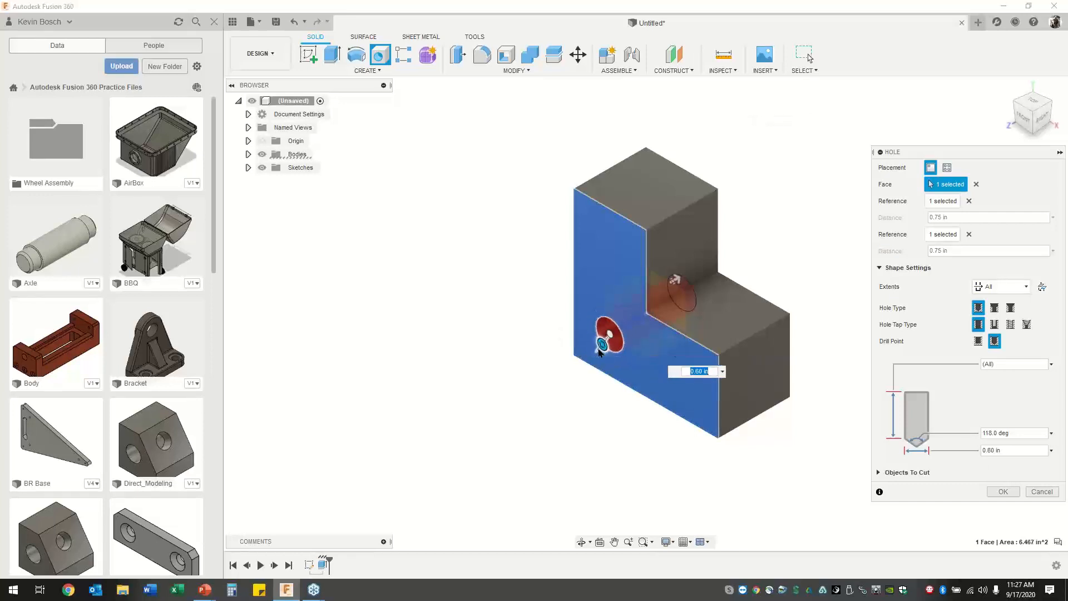
{"action": "right_click", "coordinate": [566, 385]}
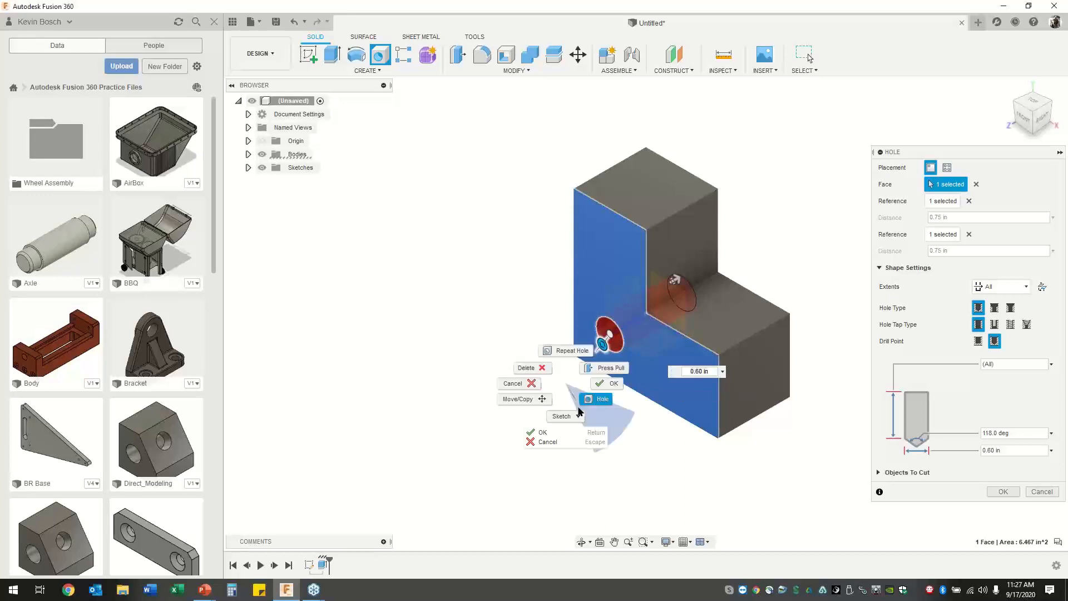
{"action": "left_click", "coordinate": [570, 350]}
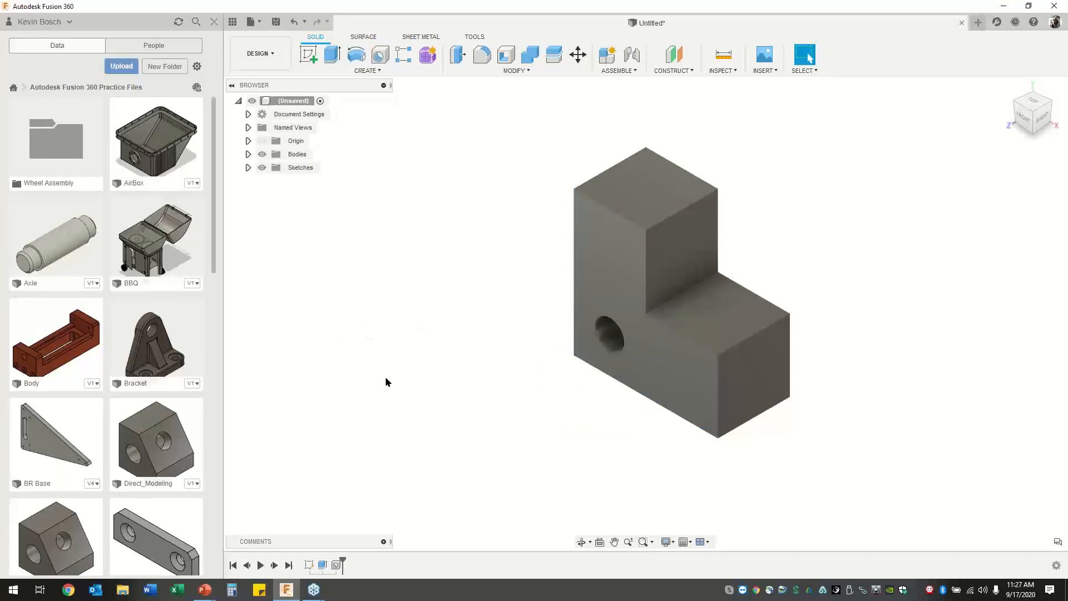
Start a Cylinder on the block's upper top face with a 0.75 in diameter circle centred on that face.
{"action": "left_click", "coordinate": [362, 71]}
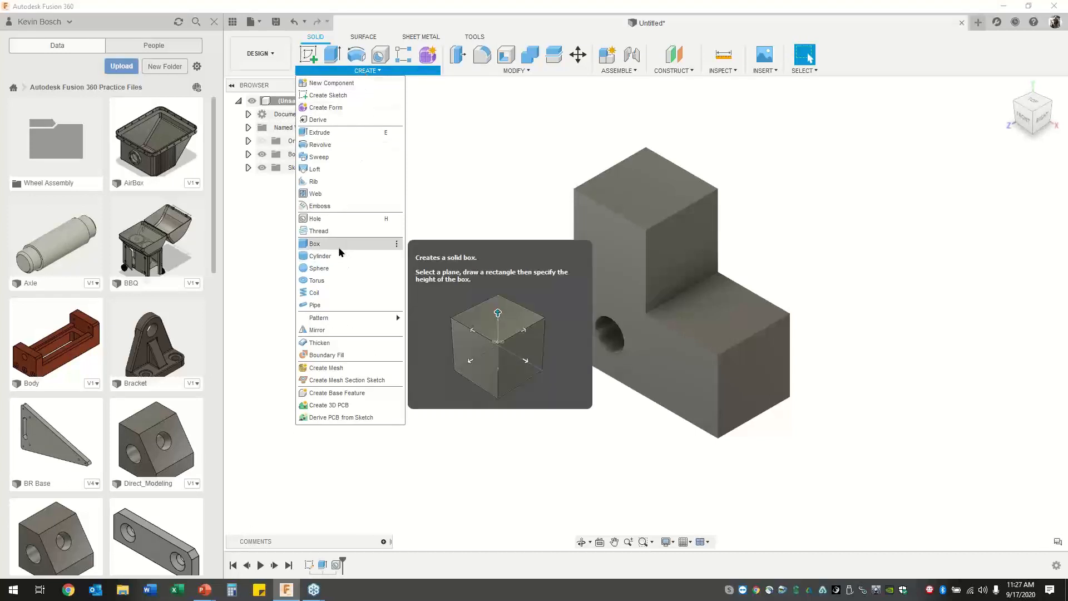
{"action": "left_click", "coordinate": [337, 255]}
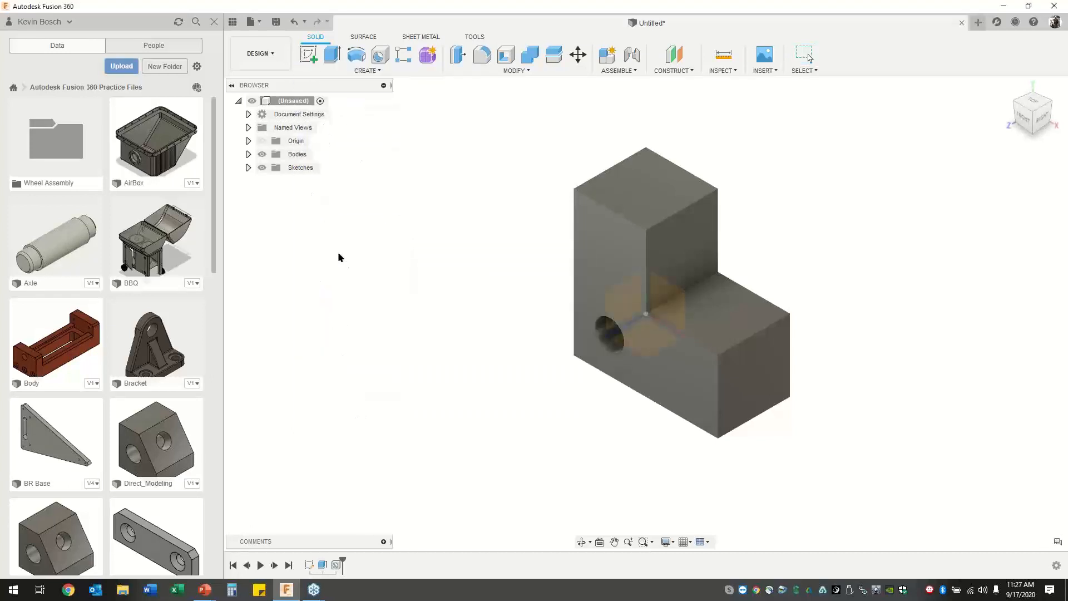
{"action": "left_click", "coordinate": [642, 185]}
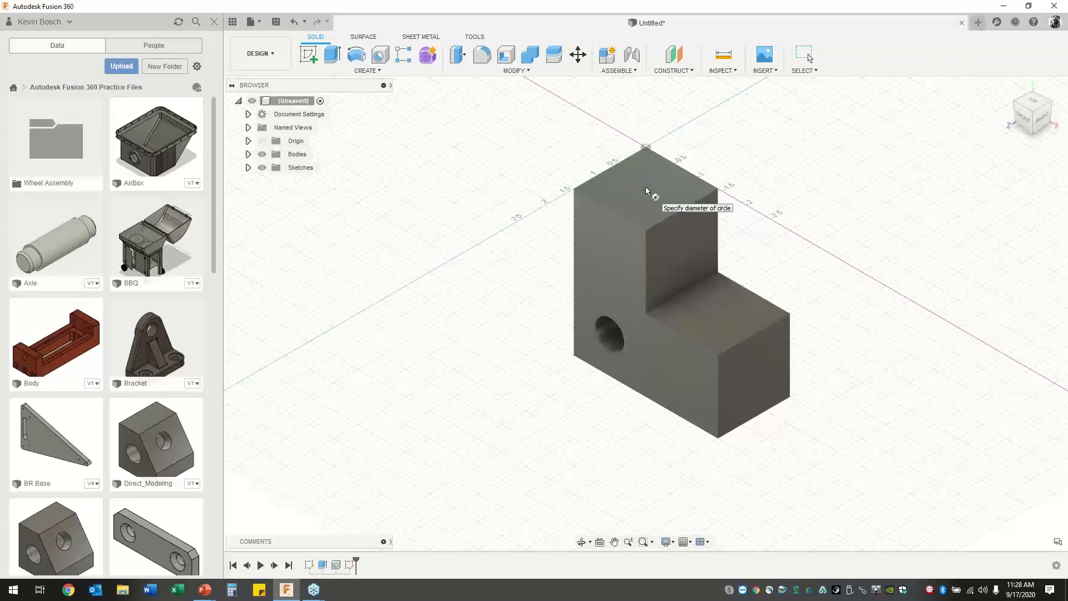
{"action": "left_click", "coordinate": [644, 191]}
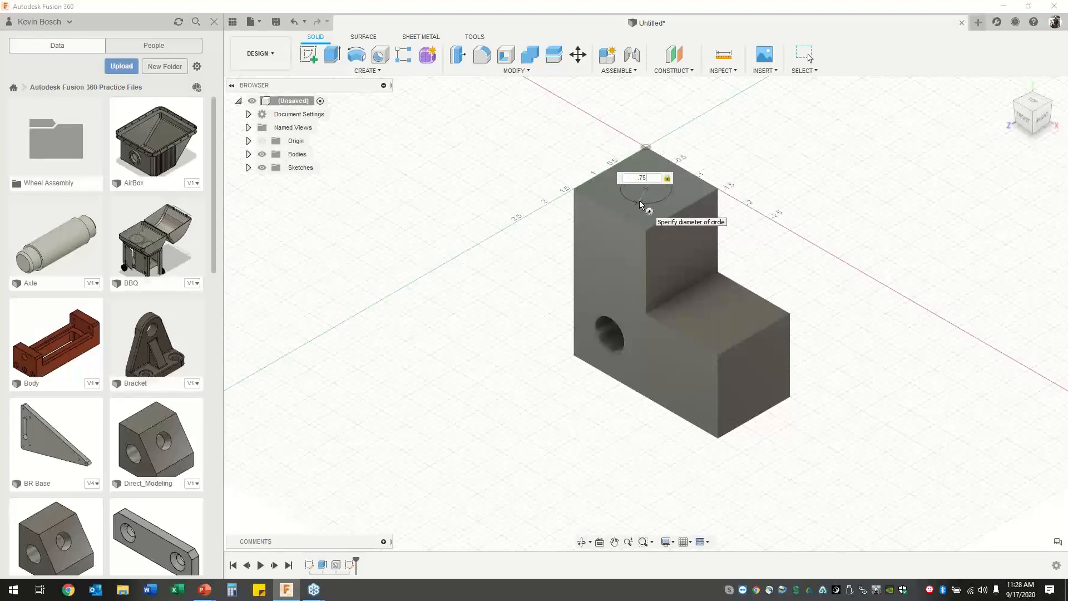
{"action": "type", "text": ".75"}
{"action": "key", "text": "Return"}
Set the cylinder's height to 1.50 in and create it as a new body.
{"action": "left_click_drag", "start_coordinate": [645, 175], "coordinate": [645, 107]}
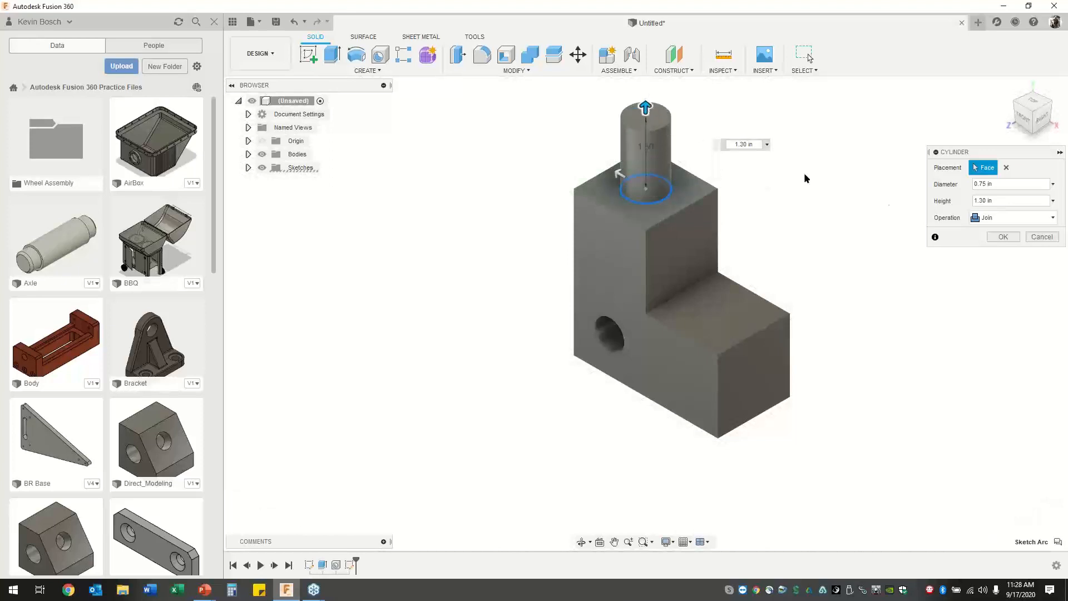
{"action": "left_click", "coordinate": [983, 199]}
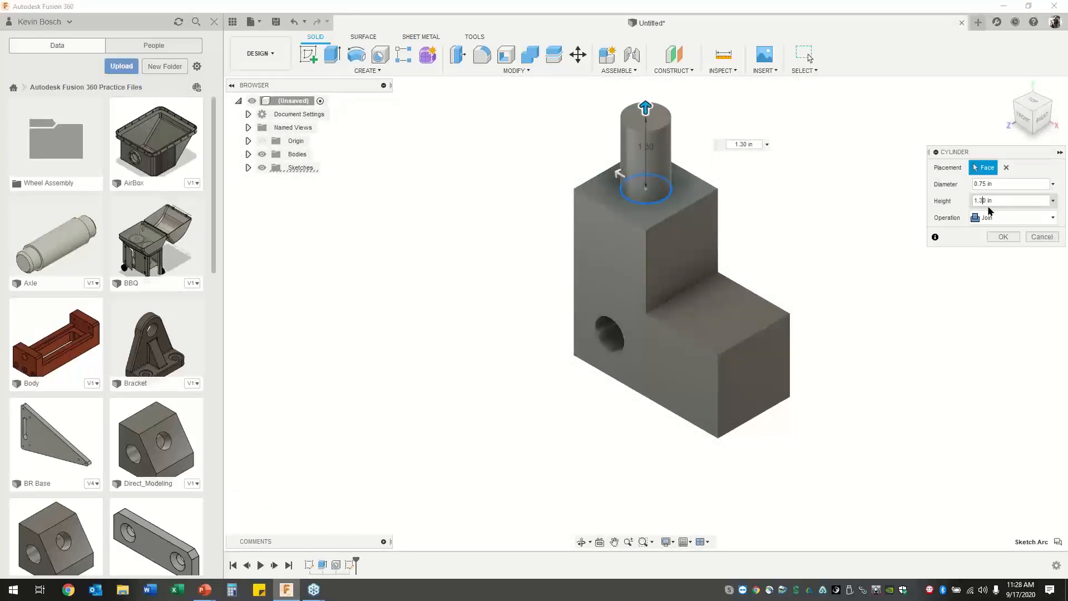
{"action": "key", "text": "BackSpace"}
{"action": "type", "text": "5"}
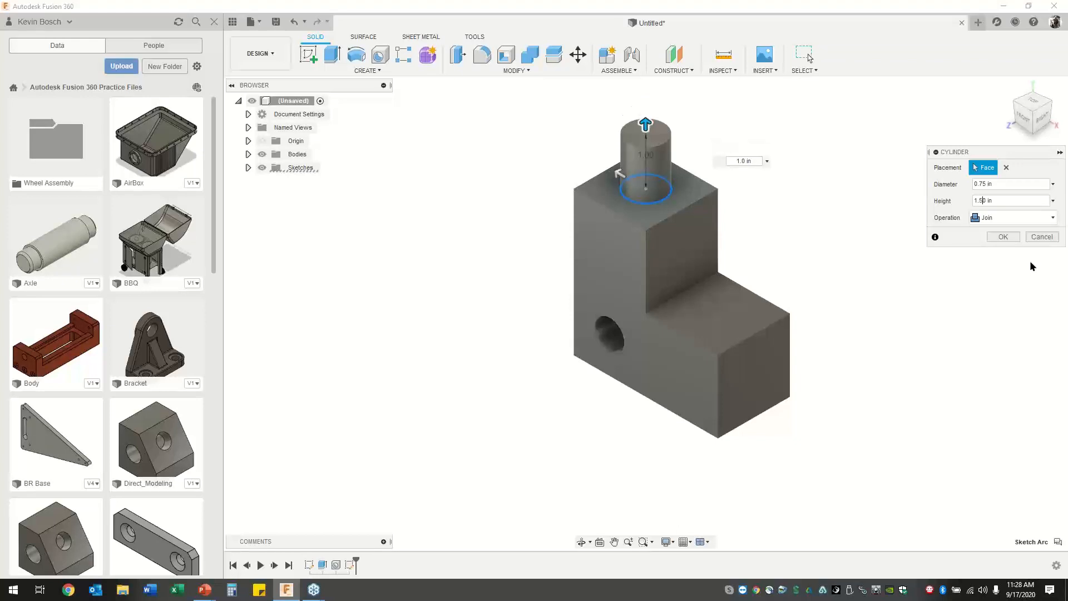
{"action": "left_click", "coordinate": [1009, 218]}
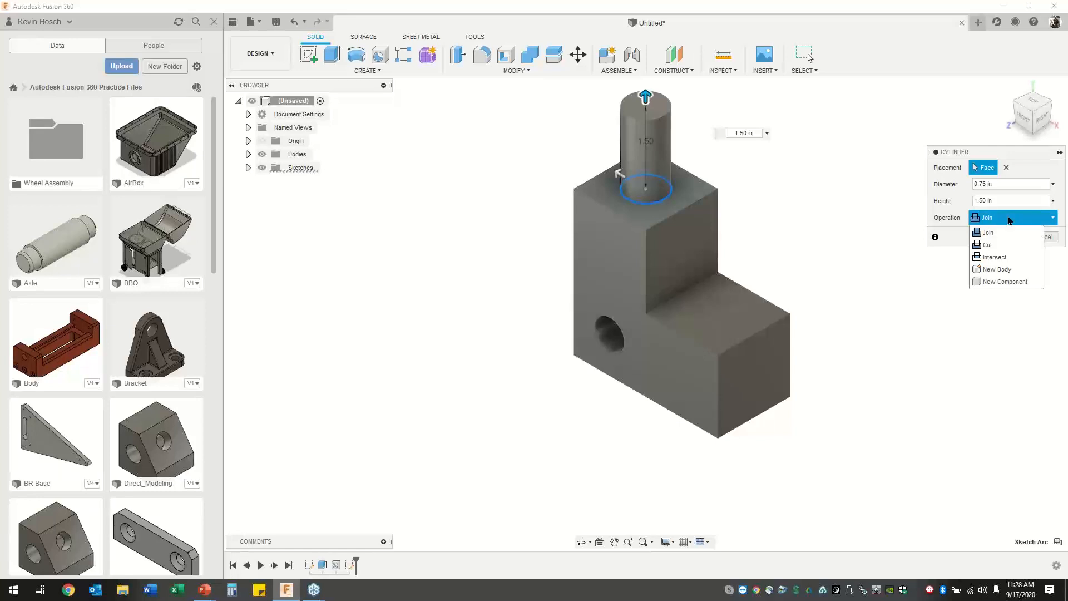
{"action": "left_click", "coordinate": [1013, 270]}
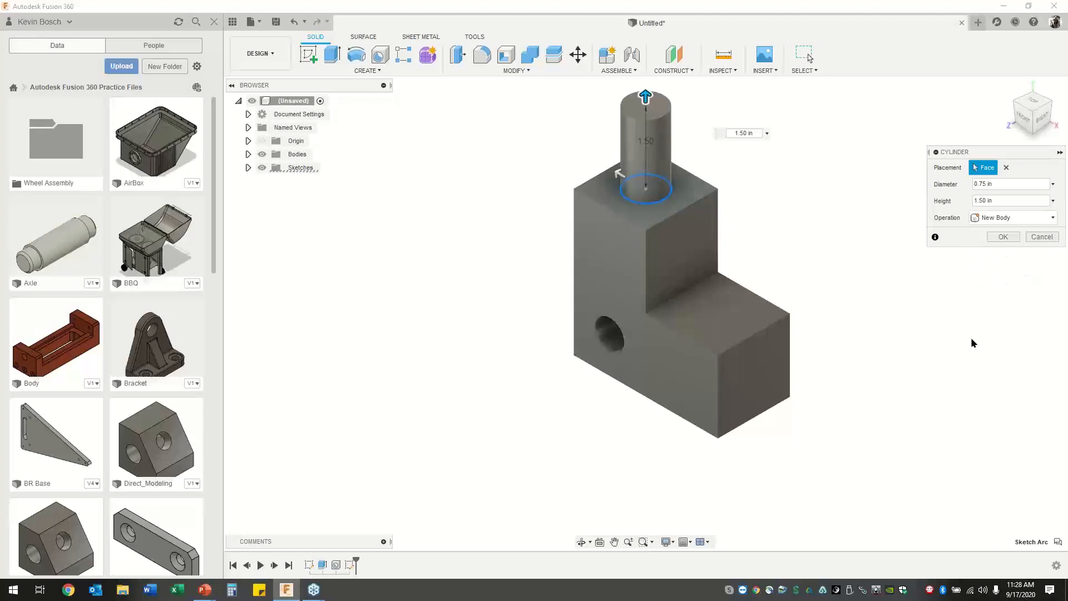
{"action": "left_click", "coordinate": [1002, 238]}
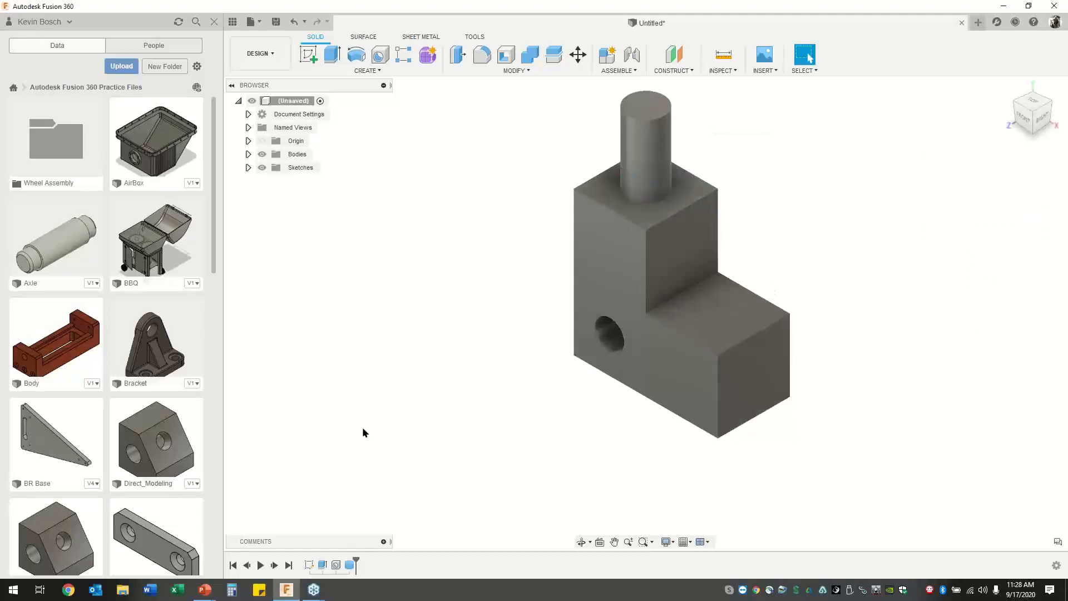
Expand the list of bodies and create a component from the L-shaped block's body.
{"action": "left_click", "coordinate": [248, 154]}
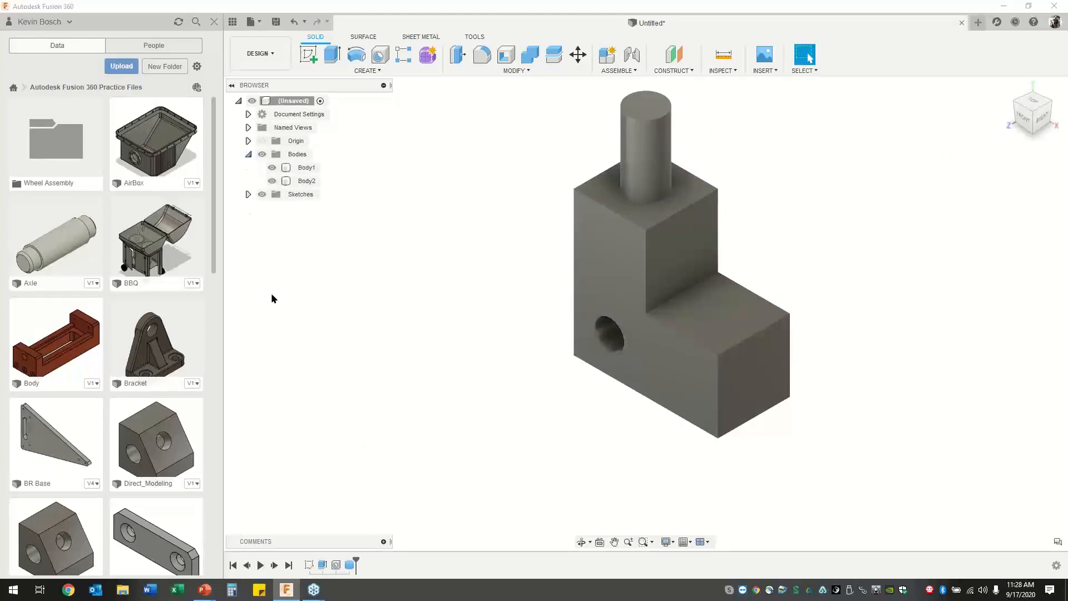
{"action": "right_click", "coordinate": [312, 169]}
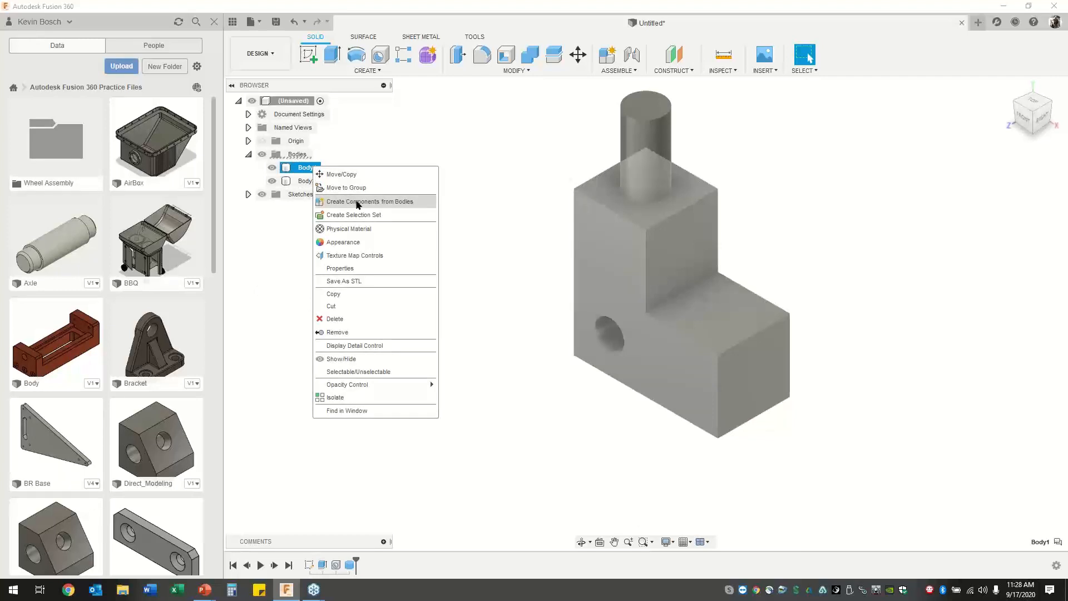
{"action": "left_click", "coordinate": [357, 201]}
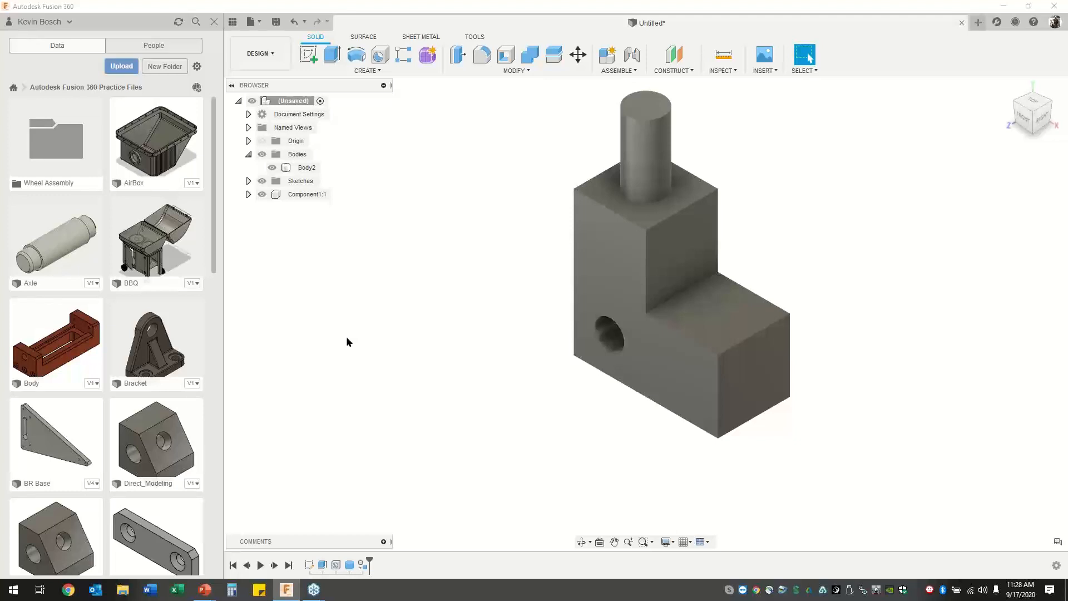
Rename the L-shaped block's component to Base.
{"action": "right_click", "coordinate": [346, 336]}
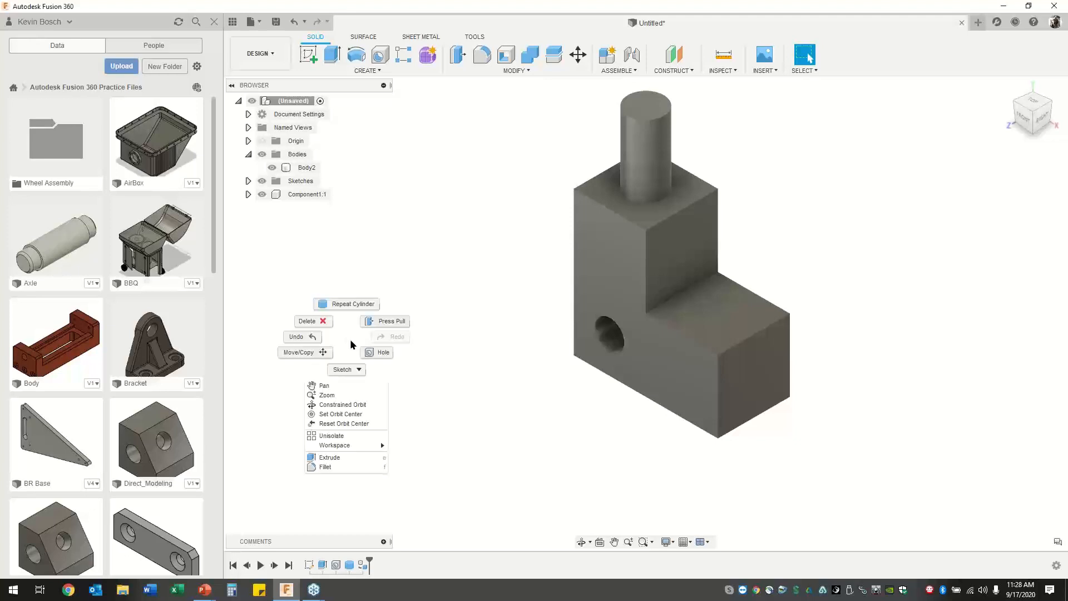
{"action": "double_click", "coordinate": [303, 195]}
{"action": "left_click", "coordinate": [302, 196]}
{"action": "type", "text": "Base"}
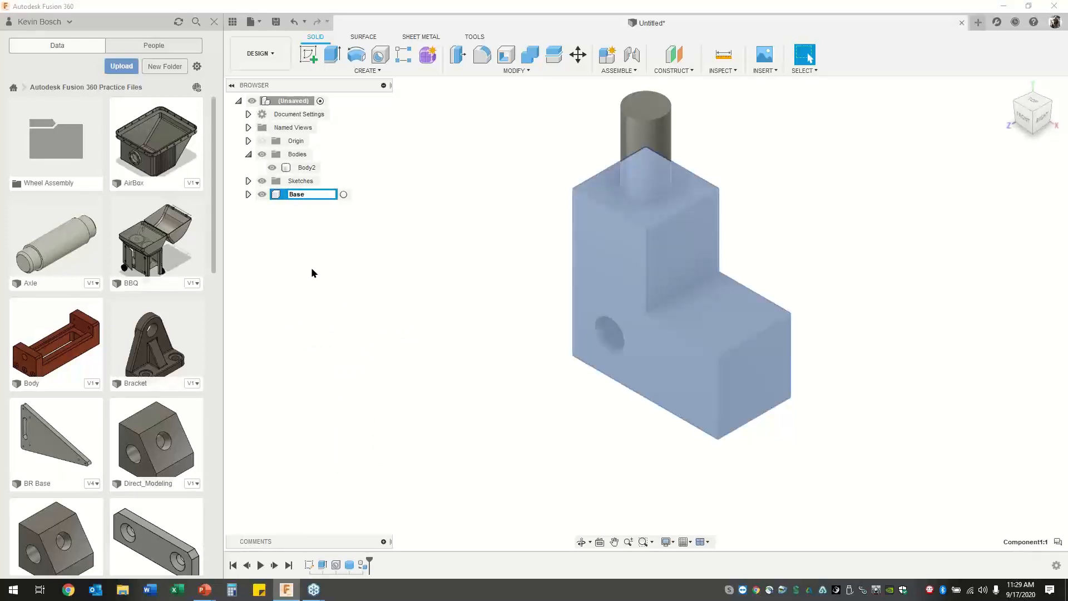
{"action": "key", "text": "Return"}
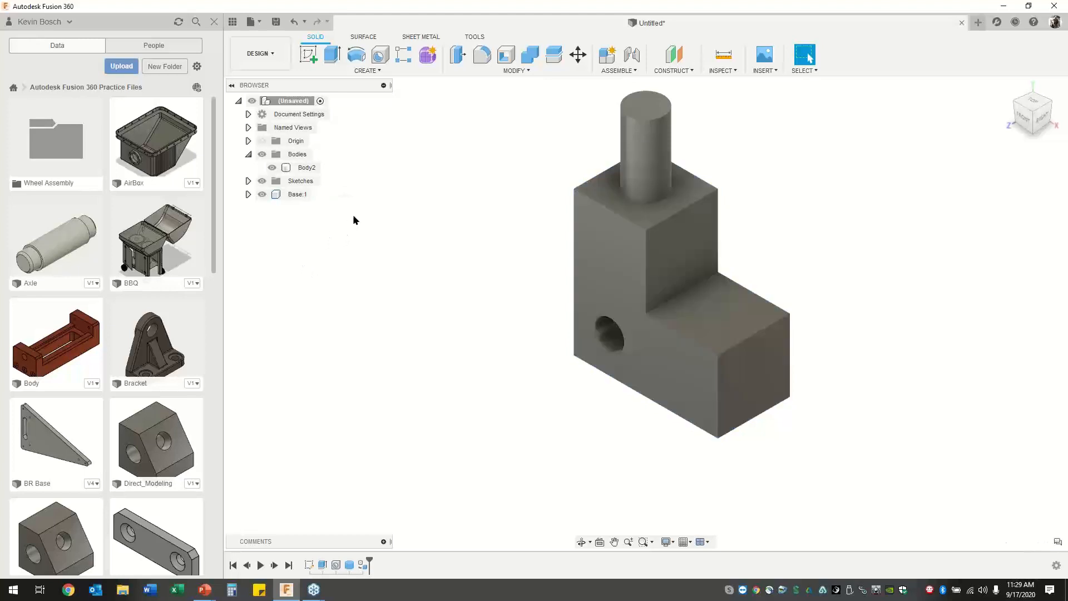
Create a component from the cylinder body and rename it Threaded Bar.
{"action": "right_click", "coordinate": [312, 167]}
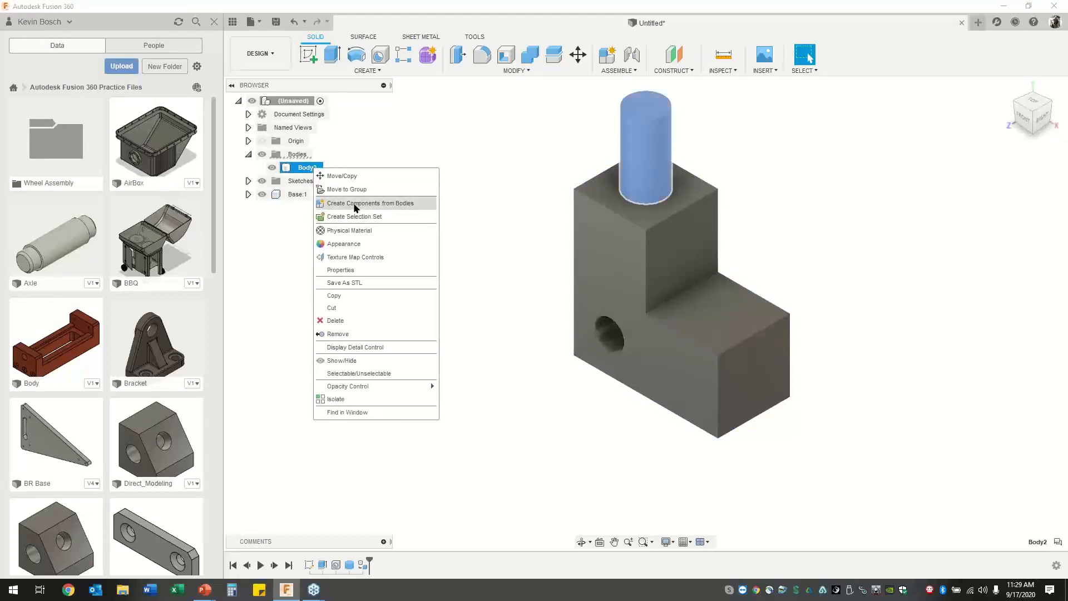
{"action": "left_click", "coordinate": [354, 205]}
{"action": "left_click", "coordinate": [298, 182]}
{"action": "double_click", "coordinate": [298, 183]}
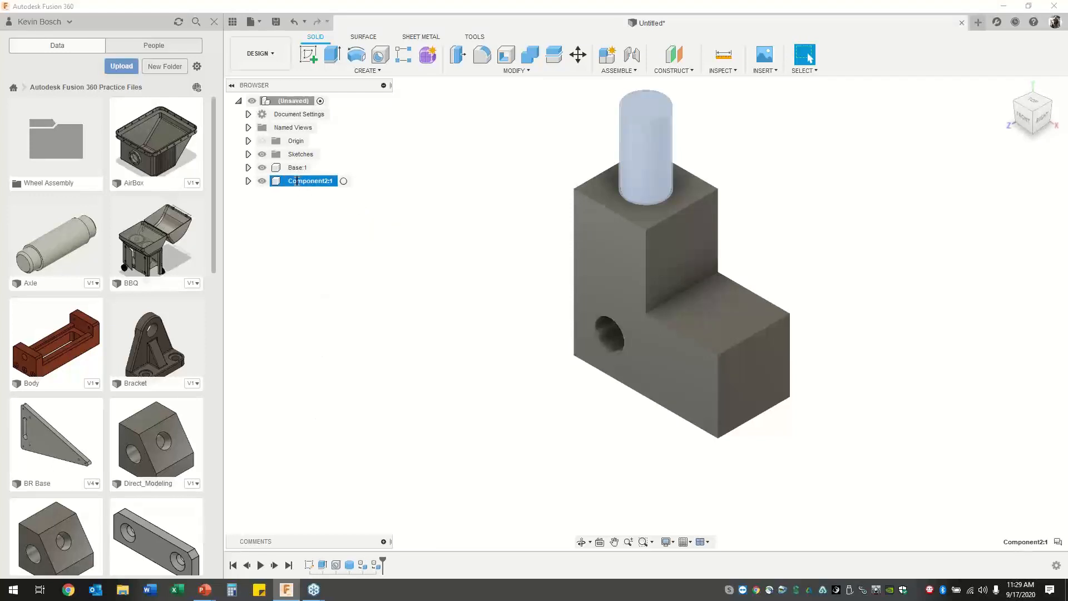
{"action": "type", "text": "Thr"}
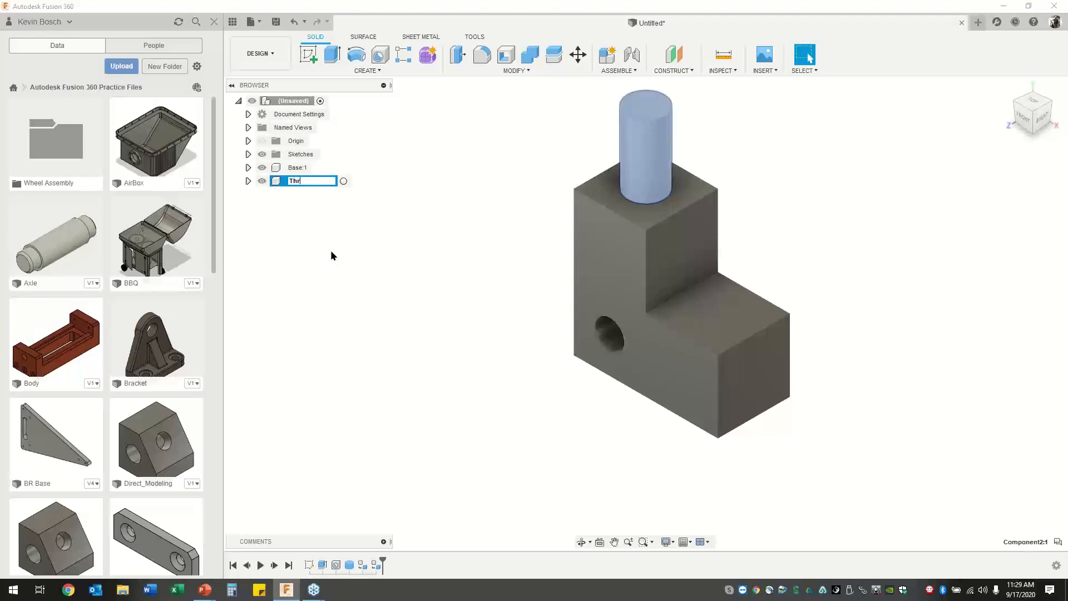
{"action": "type", "text": "eaded Bar"}
{"action": "scroll", "coordinate": [331, 251], "scroll_direction": "down", "scroll_amount": 1}
{"action": "left_click", "coordinate": [334, 218]}
Hide the Base component and activate the Threaded Bar component.
{"action": "left_click", "coordinate": [260, 169]}
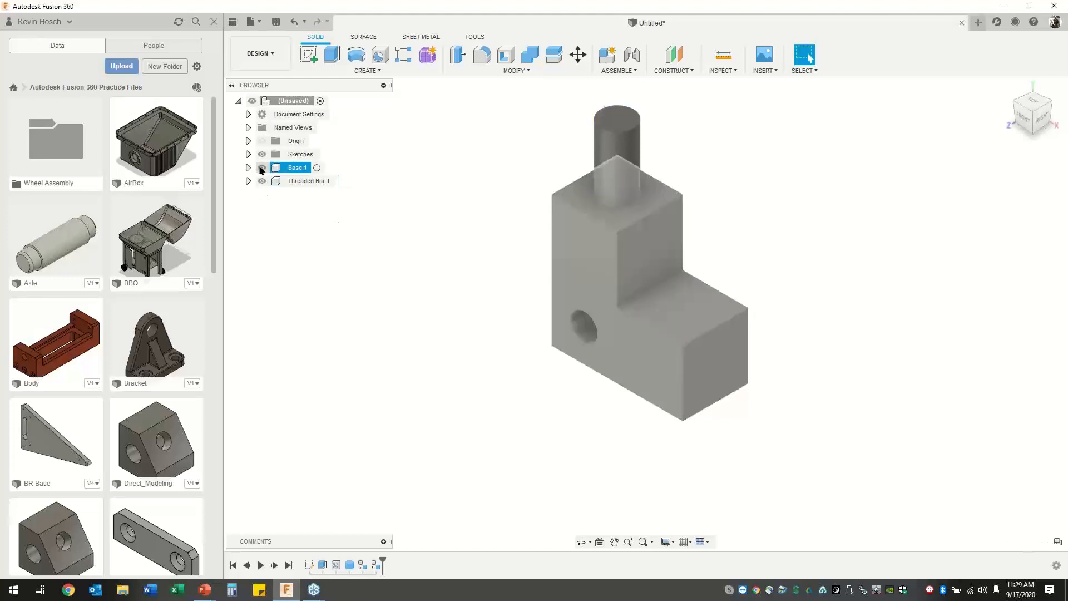
{"action": "left_click", "coordinate": [262, 168]}
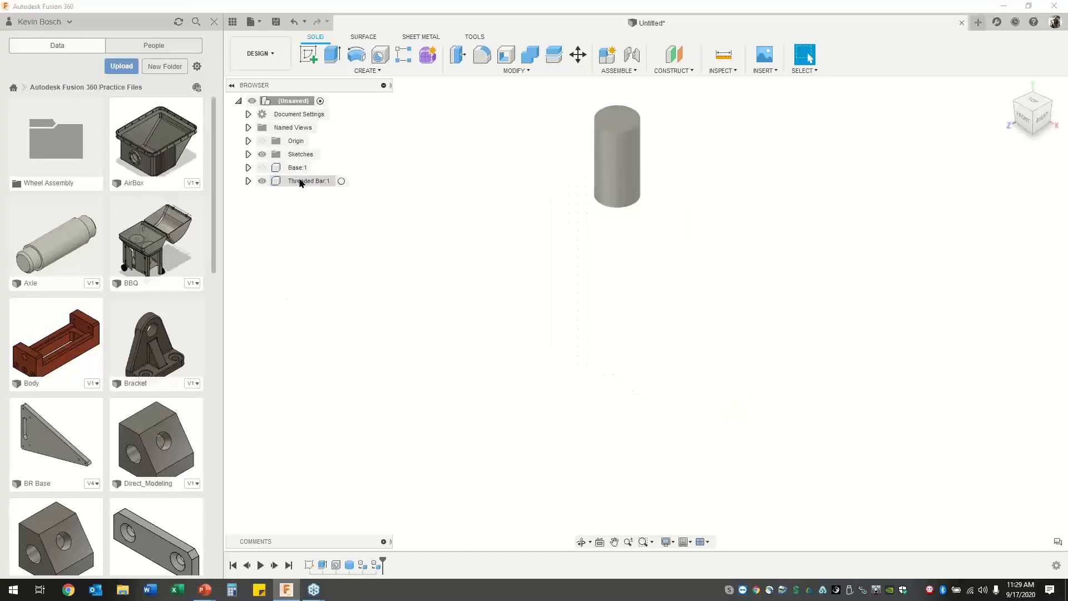
{"action": "left_click", "coordinate": [329, 181]}
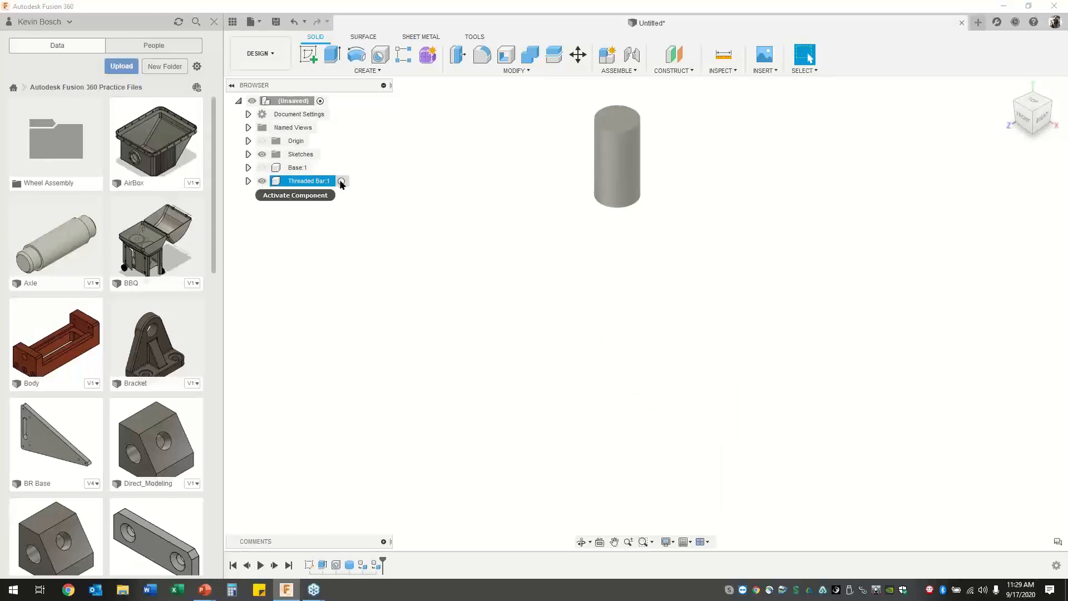
{"action": "left_click", "coordinate": [342, 182]}
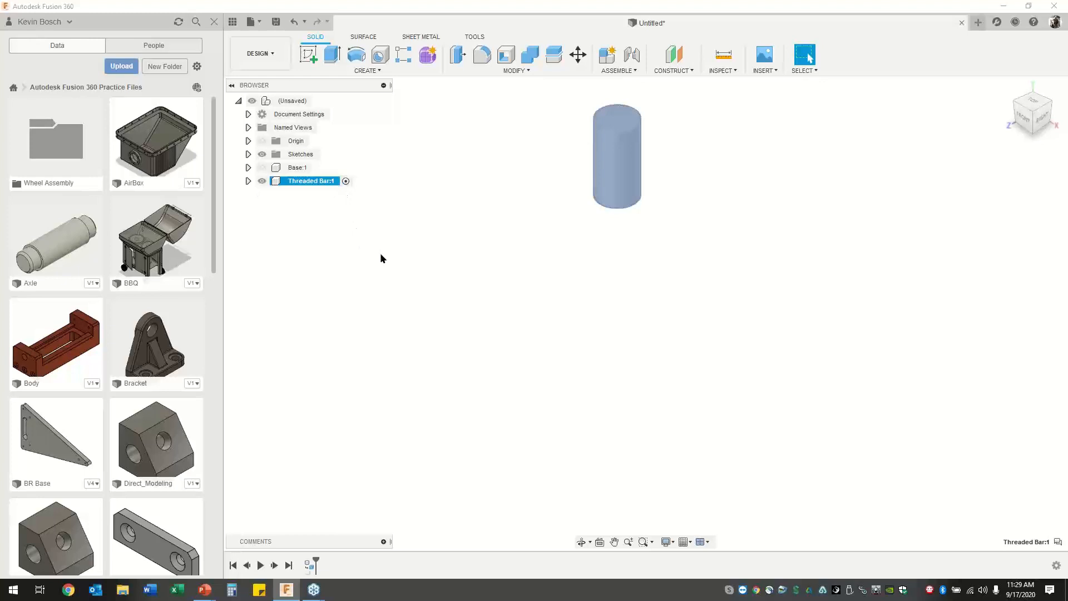
Add a full-length, right-hand 3/4-10 UNC cosmetic thread, class 3A, to the bar's cylindrical face.
{"action": "left_click", "coordinate": [366, 71]}
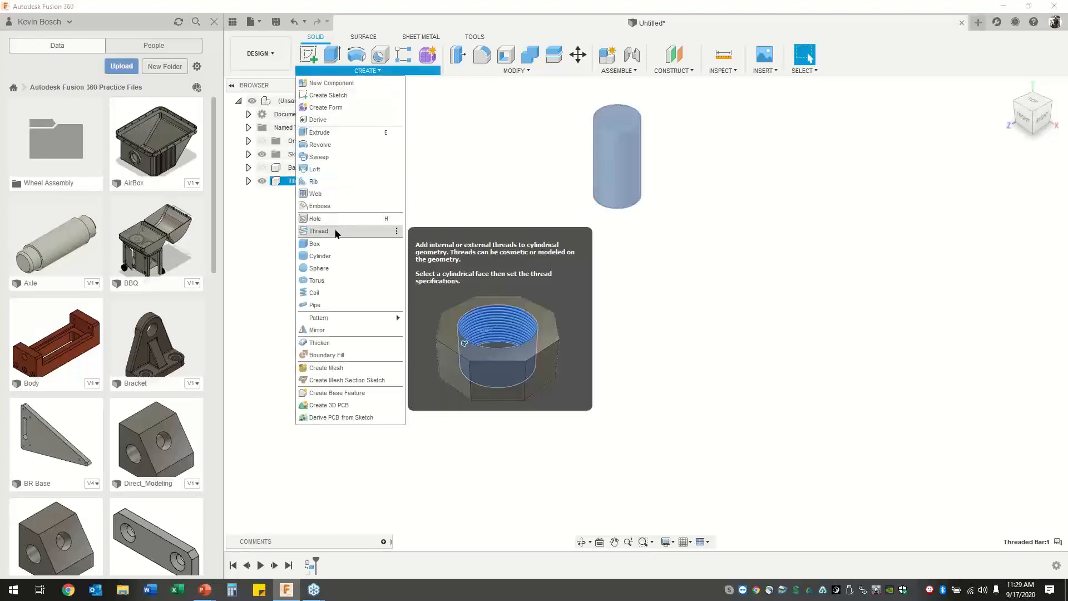
{"action": "left_click", "coordinate": [319, 231]}
{"action": "left_click", "coordinate": [634, 167]}
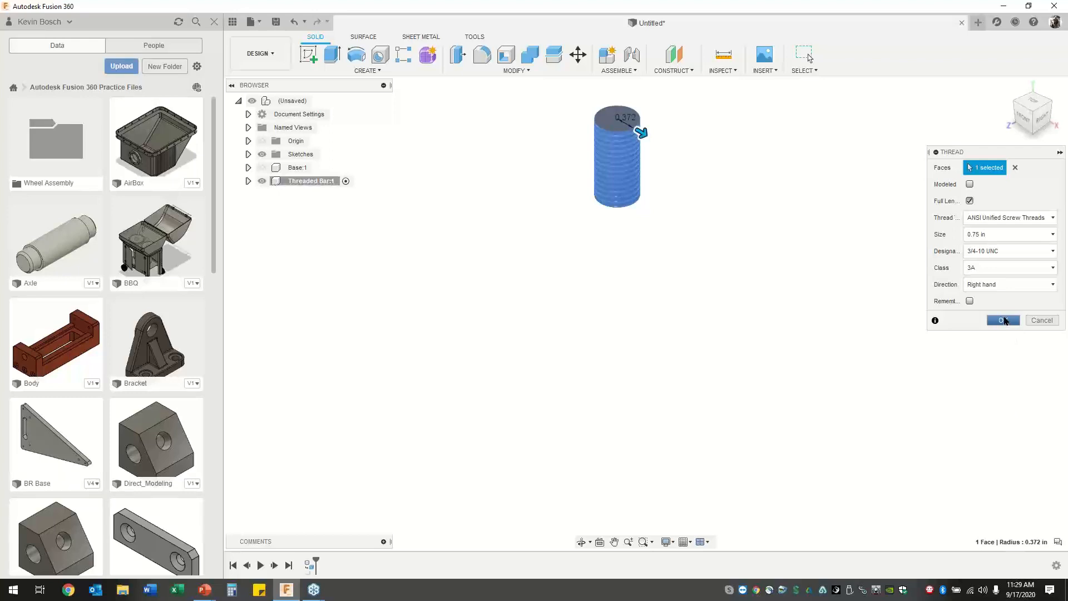
{"action": "left_click", "coordinate": [1003, 321]}
Show the Base component again and activate the top-level assembly.
{"action": "left_click", "coordinate": [262, 167]}
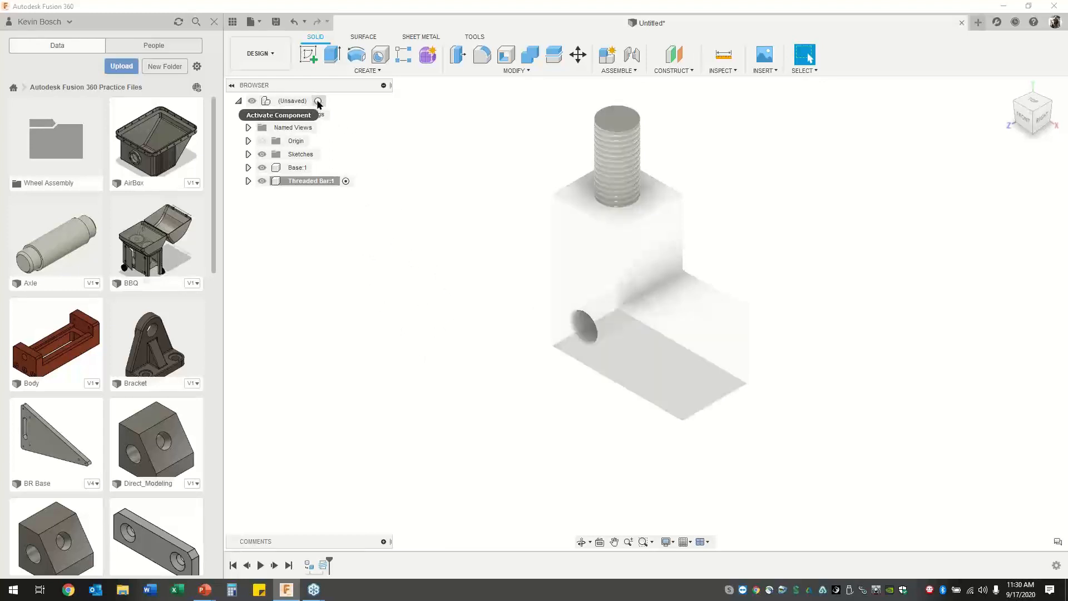
{"action": "left_click", "coordinate": [318, 102]}
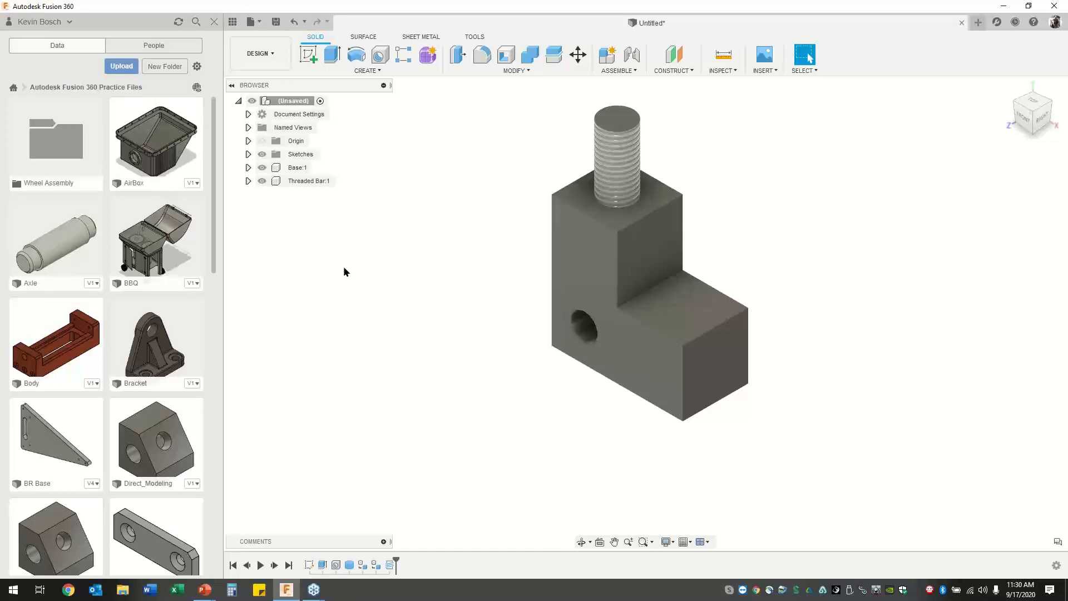
Save the design as FusionDemo in the Autodesk Fusion 360 Practice Files project.
{"action": "left_click", "coordinate": [276, 22]}
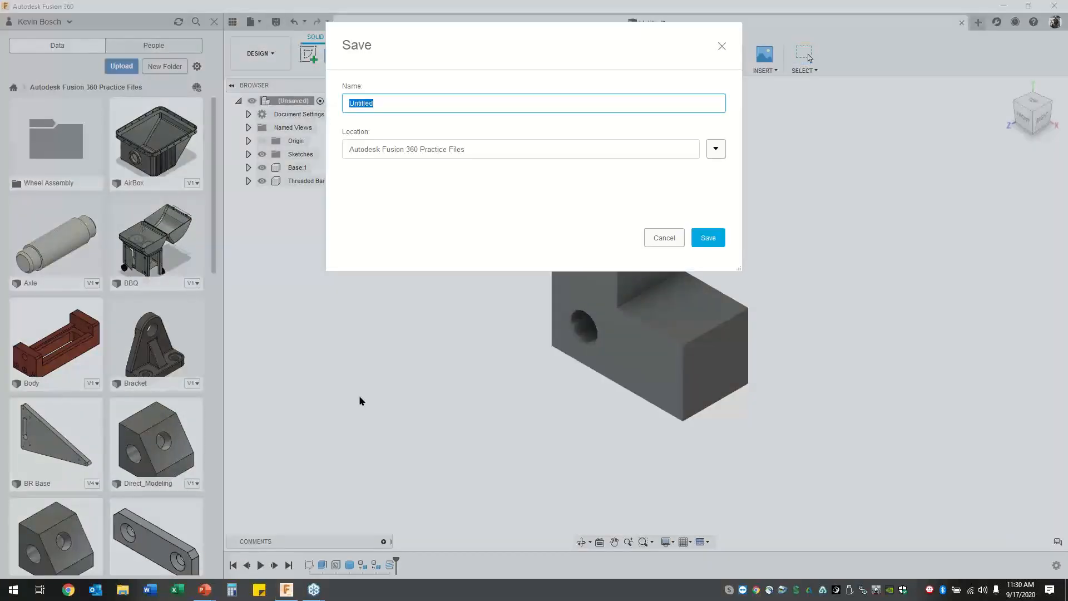
{"action": "type", "text": "FusionDemo"}
{"action": "left_click", "coordinate": [711, 238]}
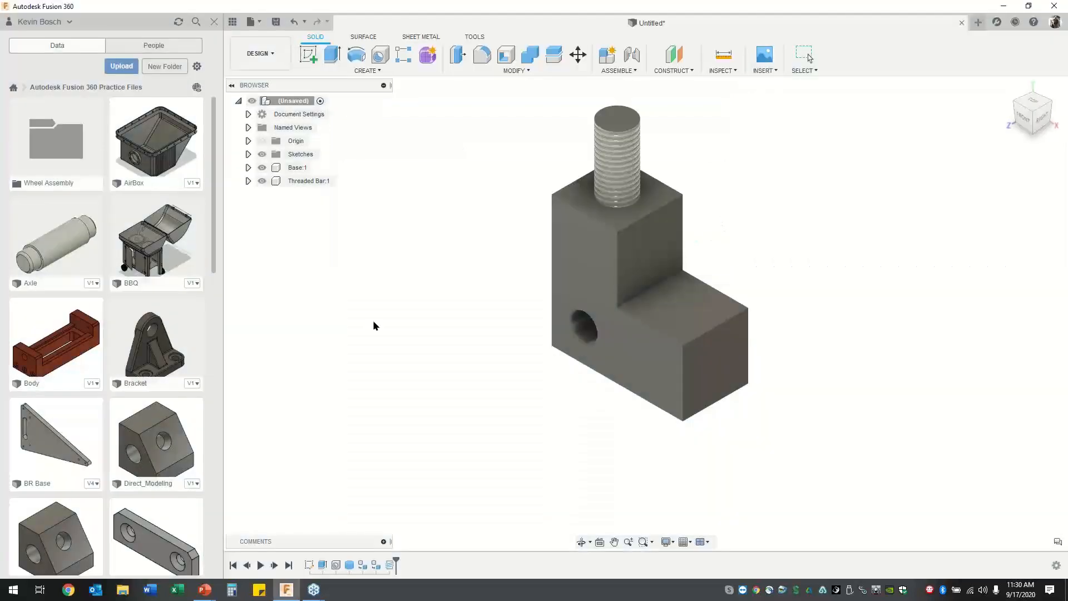
Insert the Spindle design from the project's files into the assembly at its initial placement.
{"action": "scroll", "coordinate": [217, 236], "scroll_direction": "down", "scroll_amount": 1}
{"action": "left_click_drag", "start_coordinate": [215, 232], "coordinate": [174, 522]}
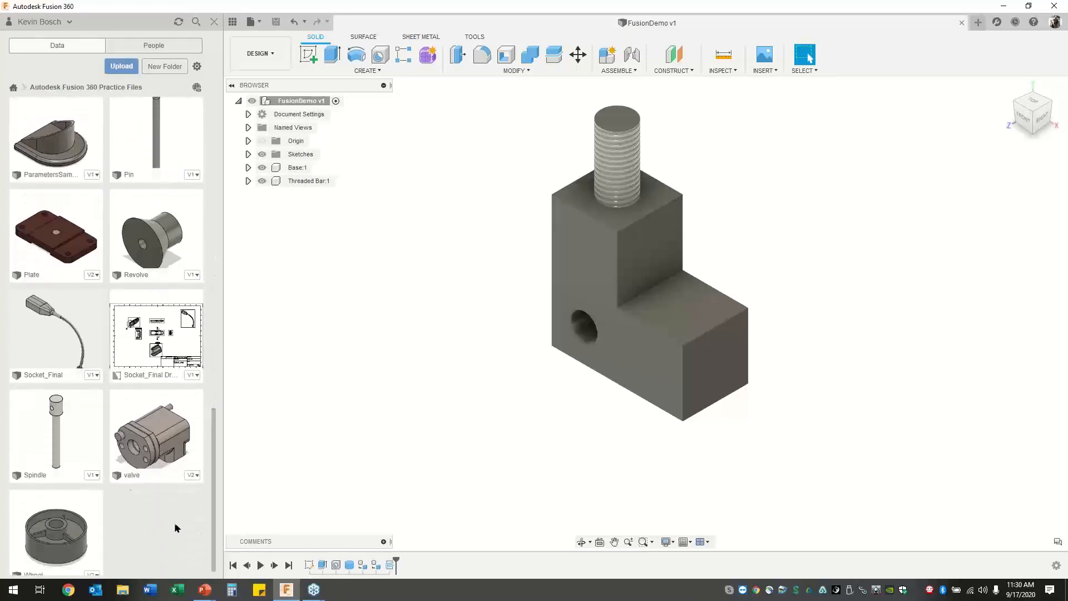
{"action": "left_click_drag", "start_coordinate": [70, 435], "coordinate": [408, 288]}
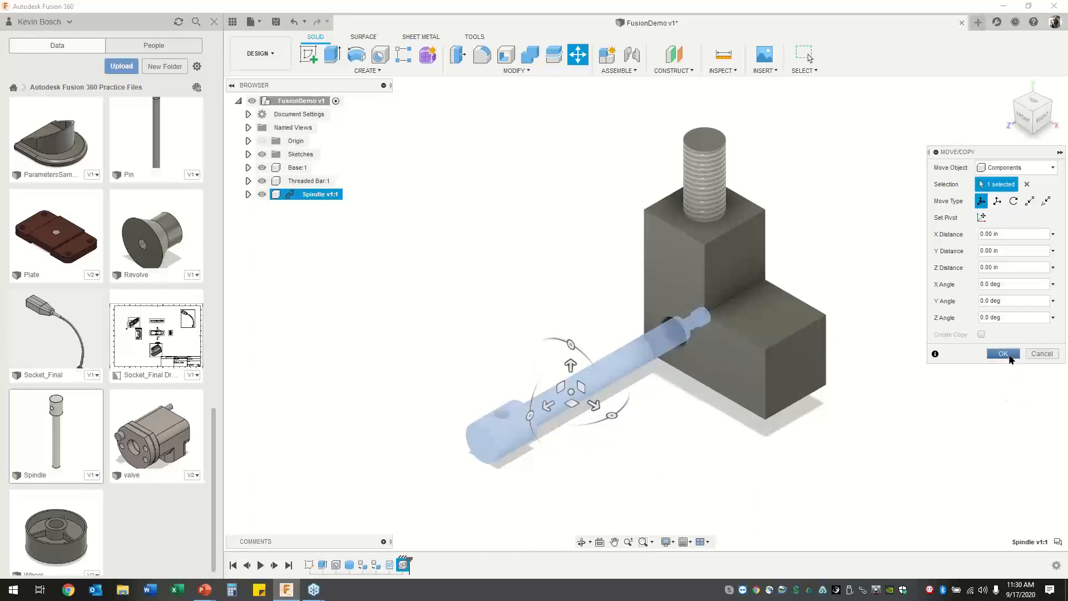
{"action": "left_click", "coordinate": [1010, 356]}
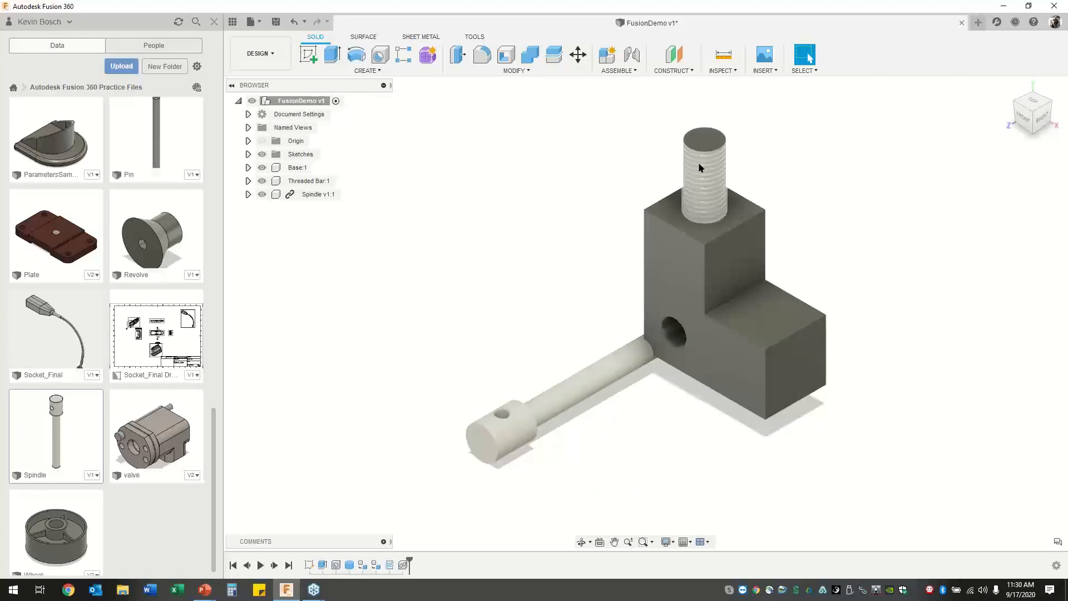
Move the Threaded Bar and the Spindle freely to test their motion, and undo both moves.
{"action": "mouse_move", "coordinate": [699, 160]}
{"action": "left_mouse_down"}
{"action": "mouse_move", "coordinate": [659, 158]}
{"action": "mouse_move", "coordinate": [704, 160]}
{"action": "left_mouse_up"}
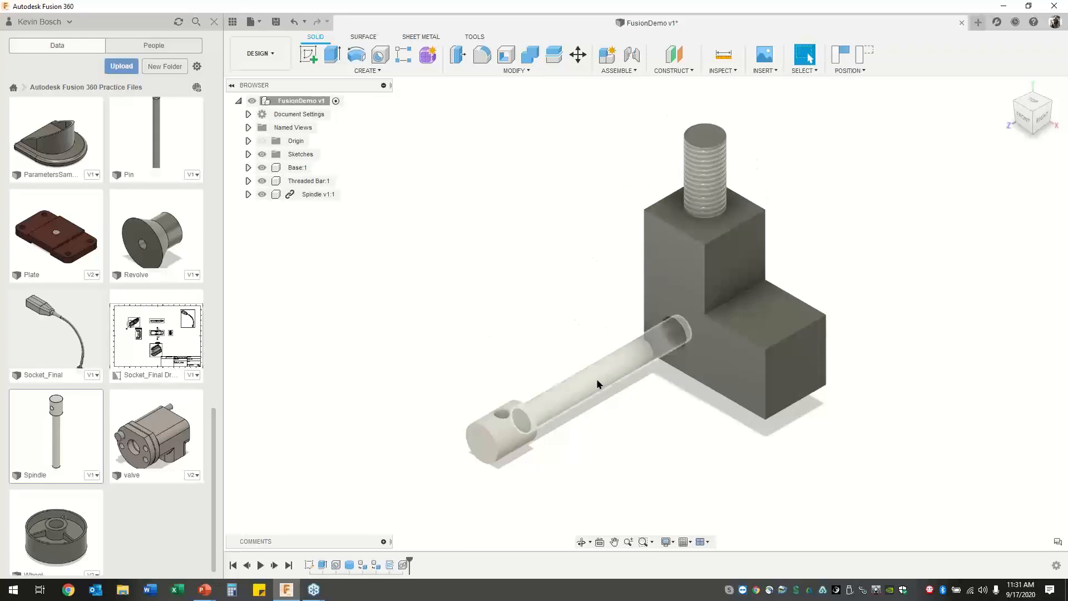
{"action": "left_click_drag", "start_coordinate": [597, 379], "coordinate": [472, 320]}
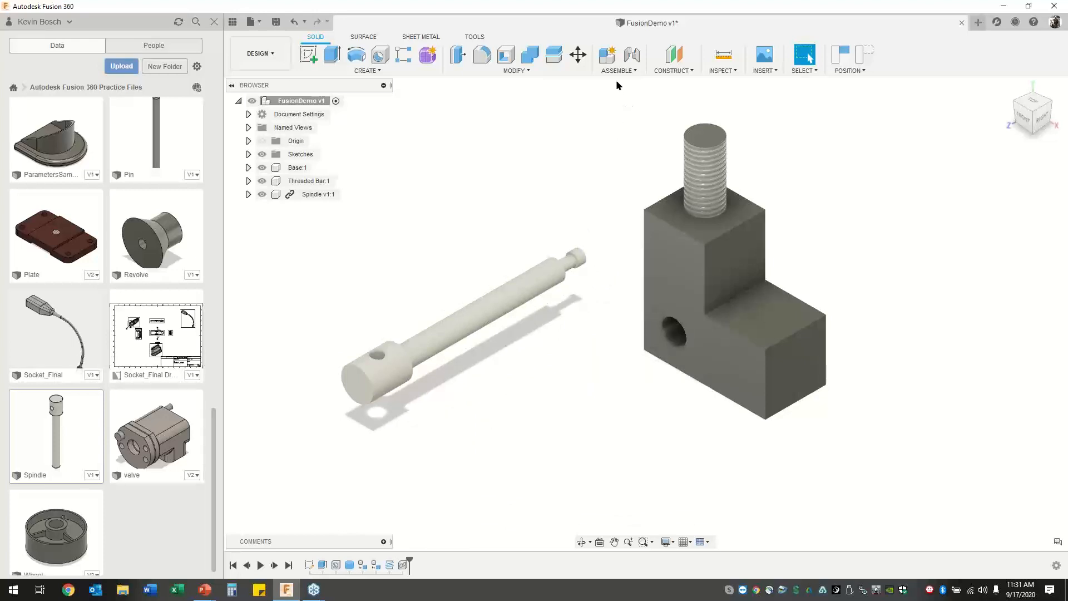
{"action": "left_click", "coordinate": [294, 23]}
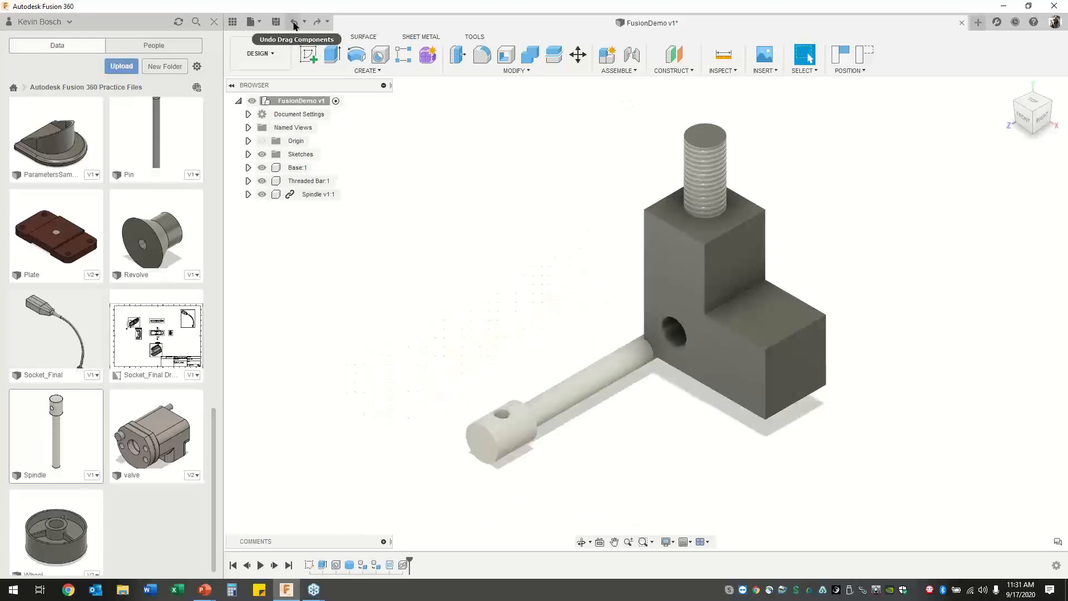
{"action": "left_click", "coordinate": [293, 23]}
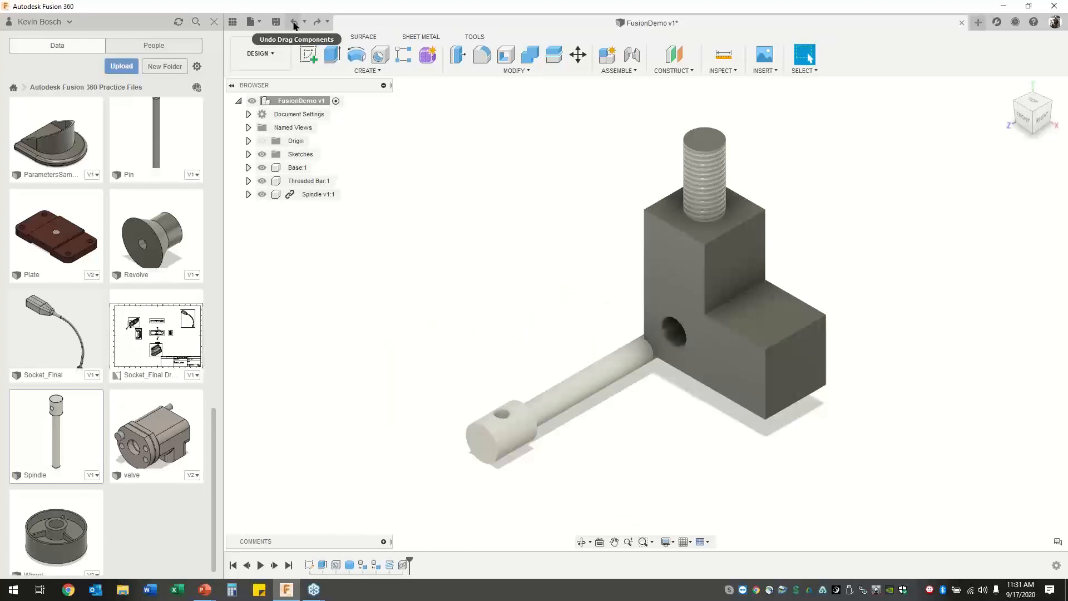
Create a Rigid as-built joint between the Threaded Bar and the Base.
{"action": "left_click", "coordinate": [618, 71]}
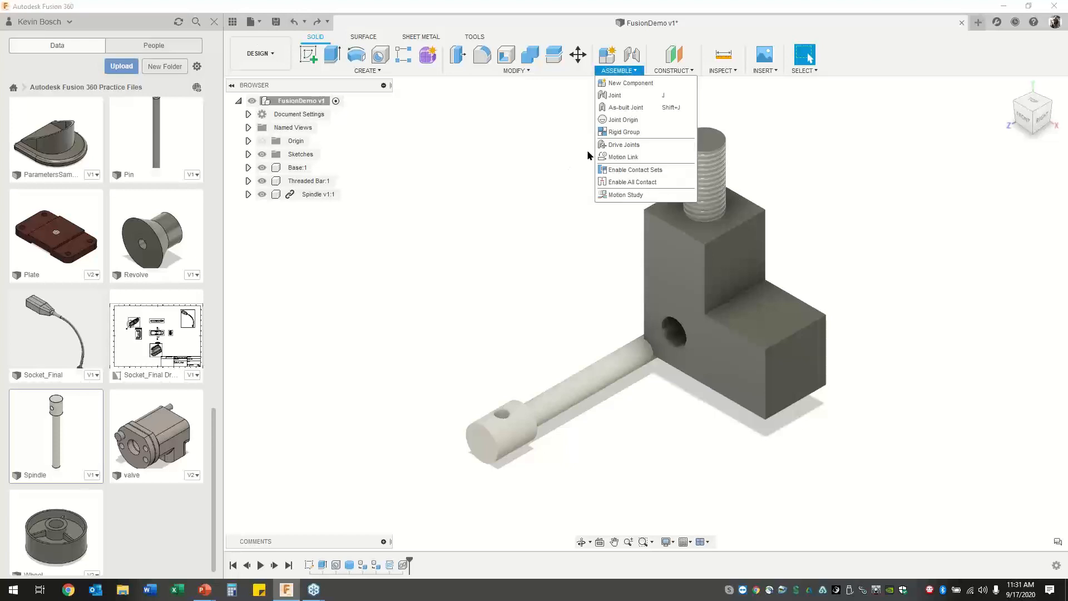
{"action": "left_click", "coordinate": [624, 108]}
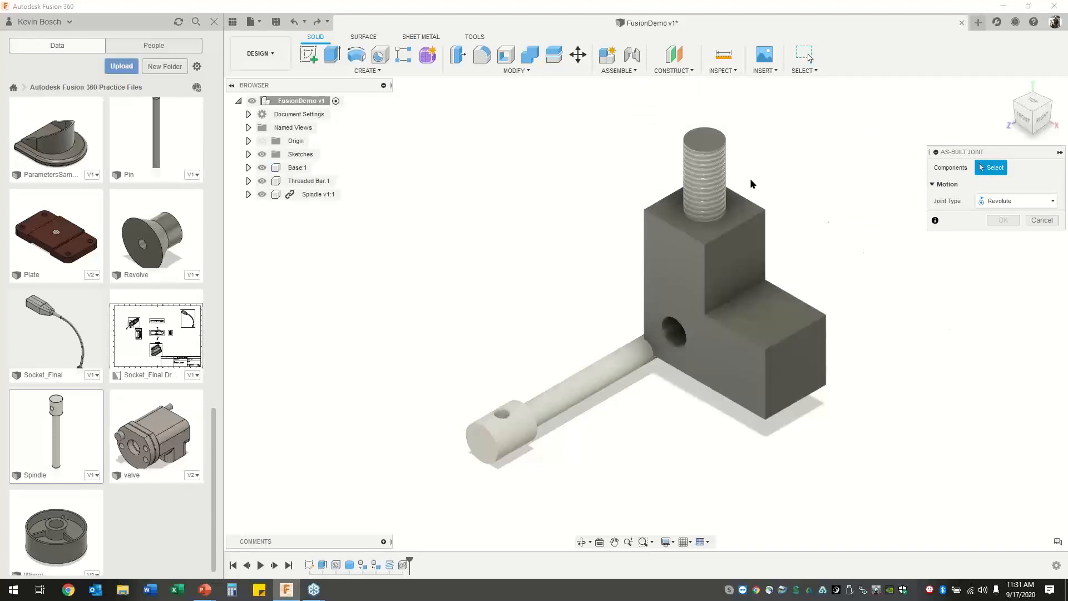
{"action": "left_click", "coordinate": [712, 178]}
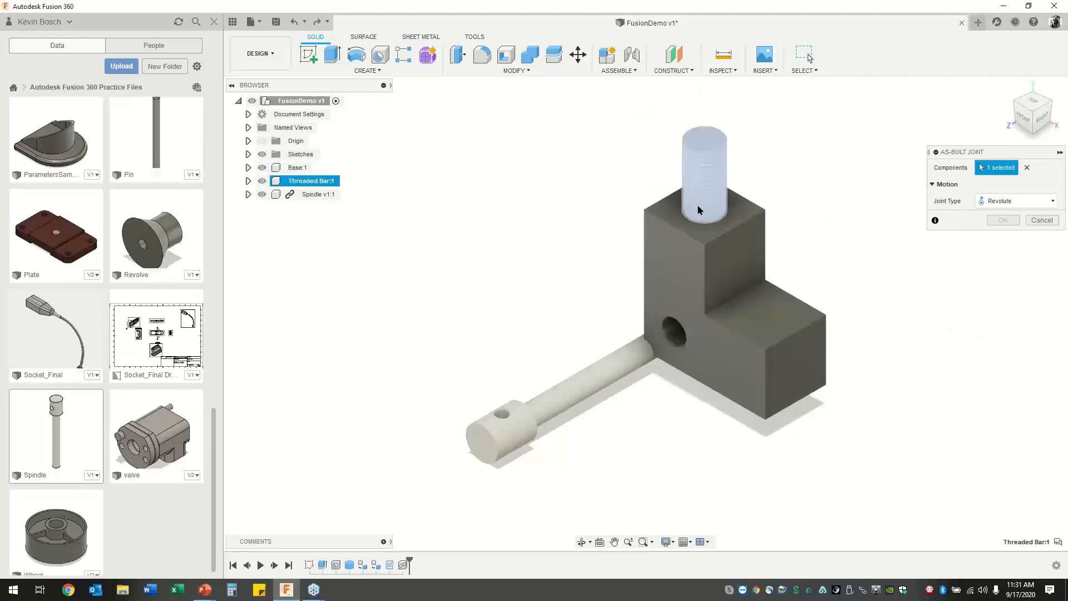
{"action": "left_click", "coordinate": [684, 245]}
{"action": "left_click", "coordinate": [1008, 234]}
{"action": "left_click", "coordinate": [1002, 251]}
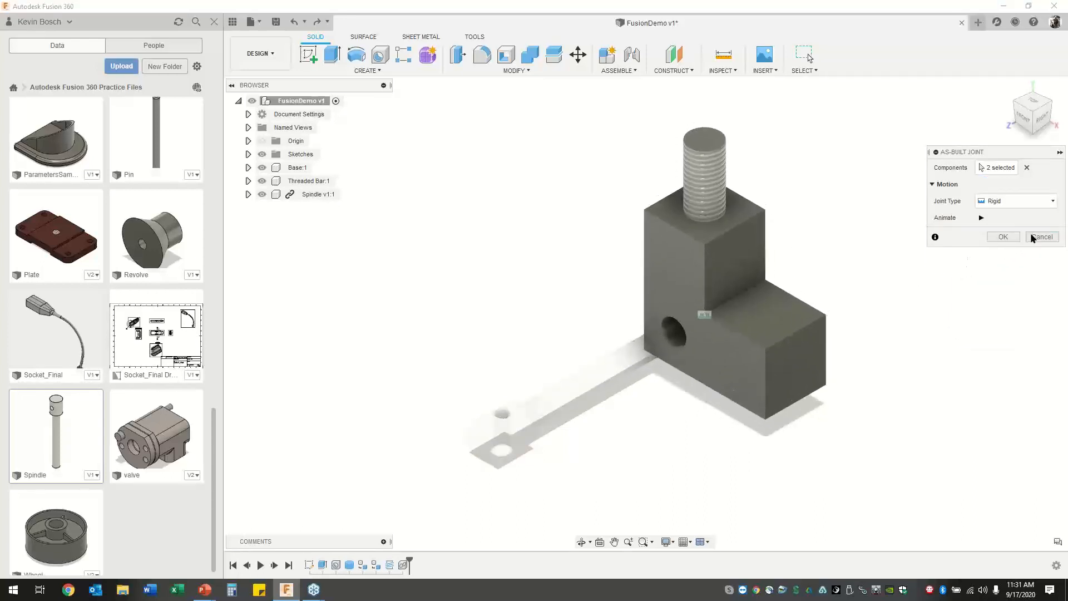
{"action": "left_click", "coordinate": [1004, 237]}
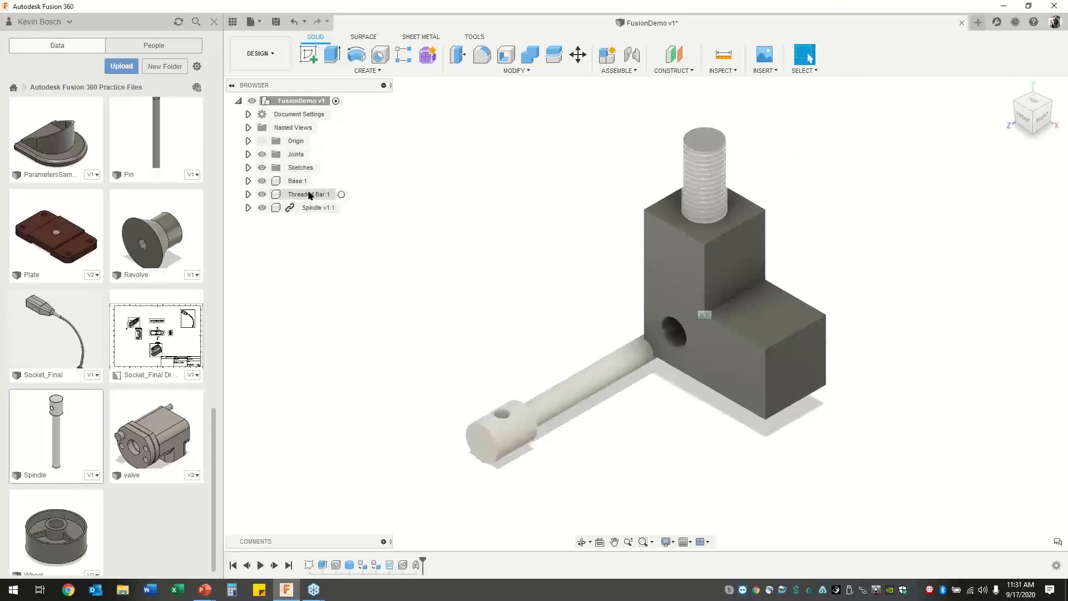
Ground the Base component so it stays fixed in place.
{"action": "left_click", "coordinate": [299, 183]}
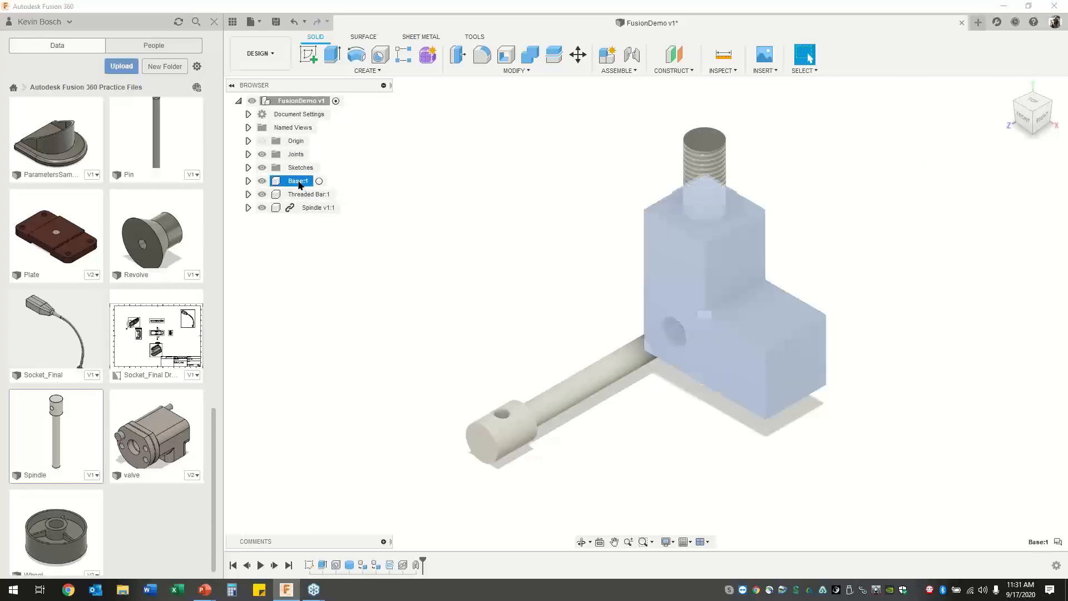
{"action": "right_click", "coordinate": [299, 185]}
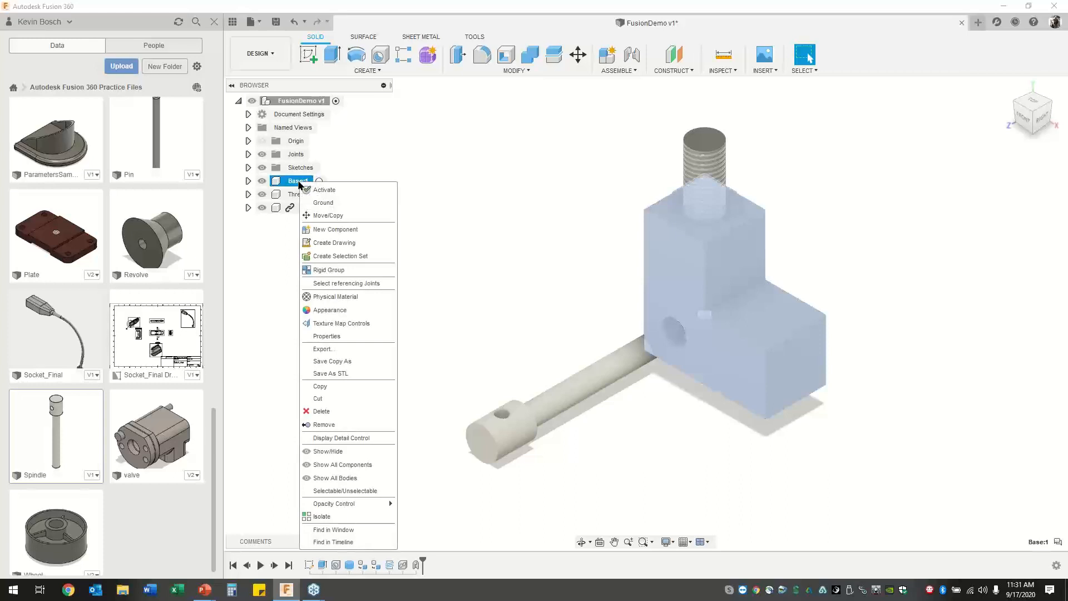
{"action": "left_click", "coordinate": [327, 202]}
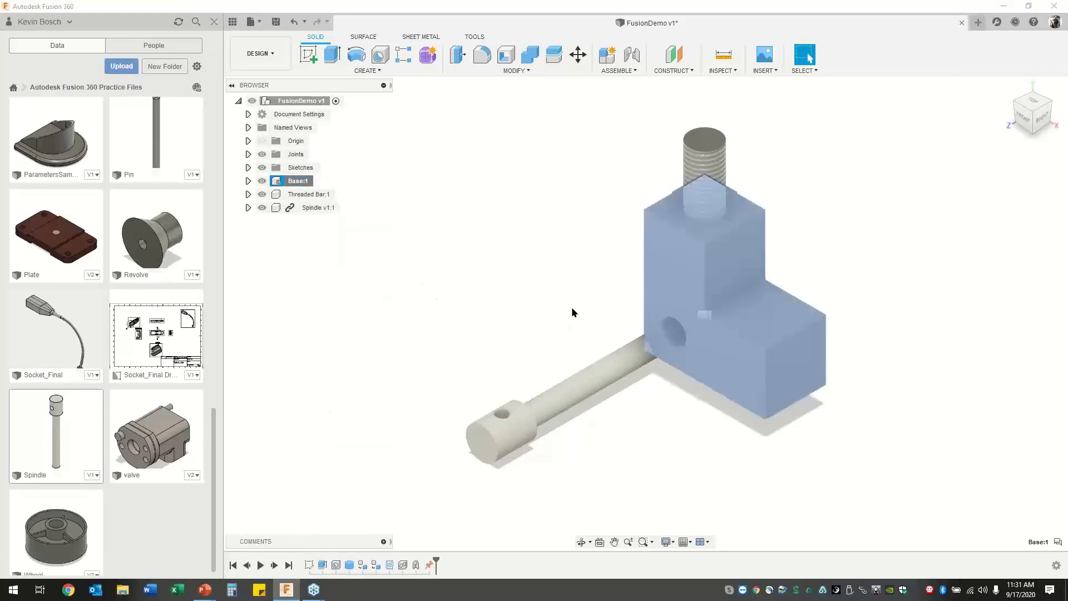
{"action": "left_click", "coordinate": [553, 268]}
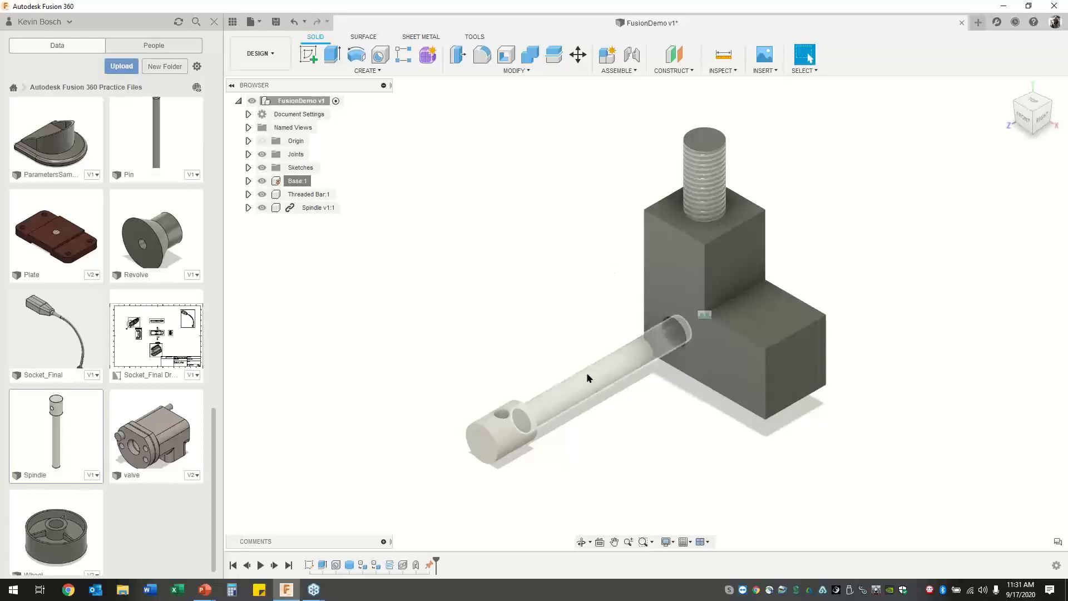
Create a Rigid joint seating the Spindle's shaft in the Base's side hole, discarding the Spindle's trial move.
{"action": "left_click_drag", "start_coordinate": [590, 381], "coordinate": [481, 311]}
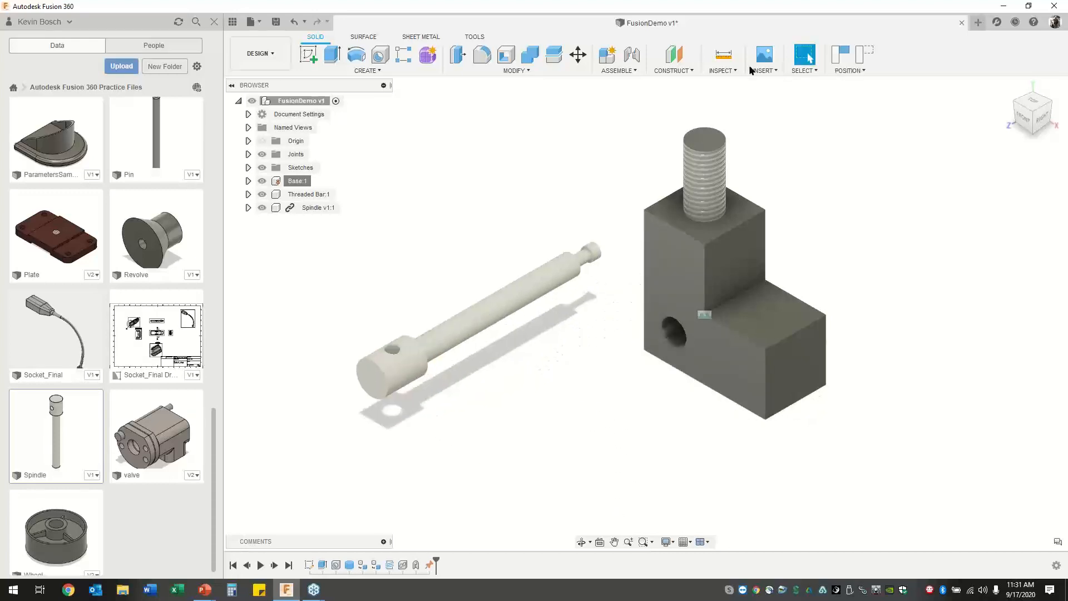
{"action": "left_click", "coordinate": [619, 70]}
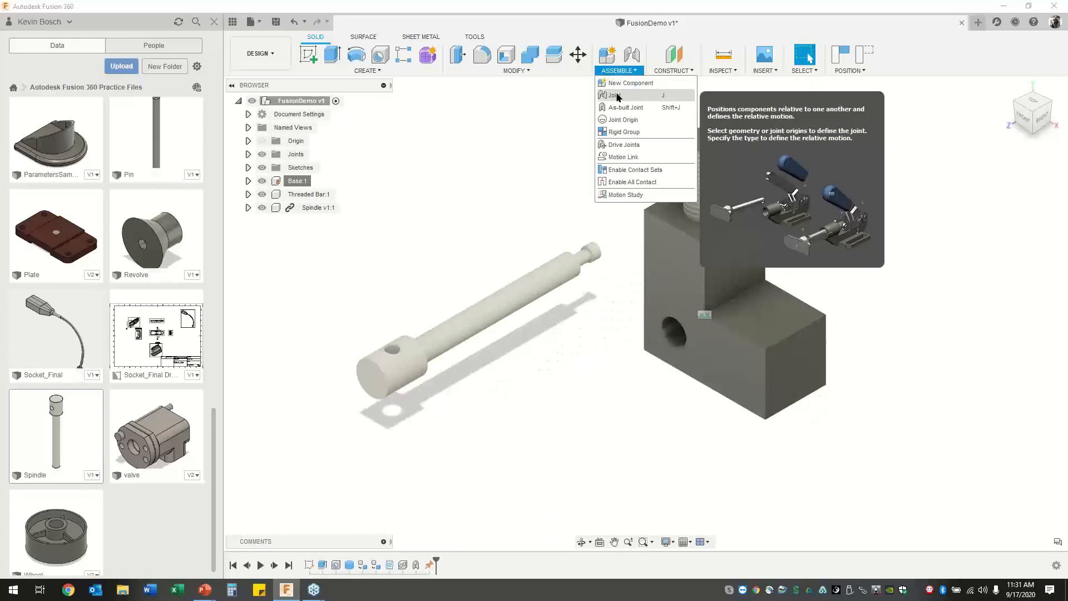
{"action": "left_click", "coordinate": [616, 95]}
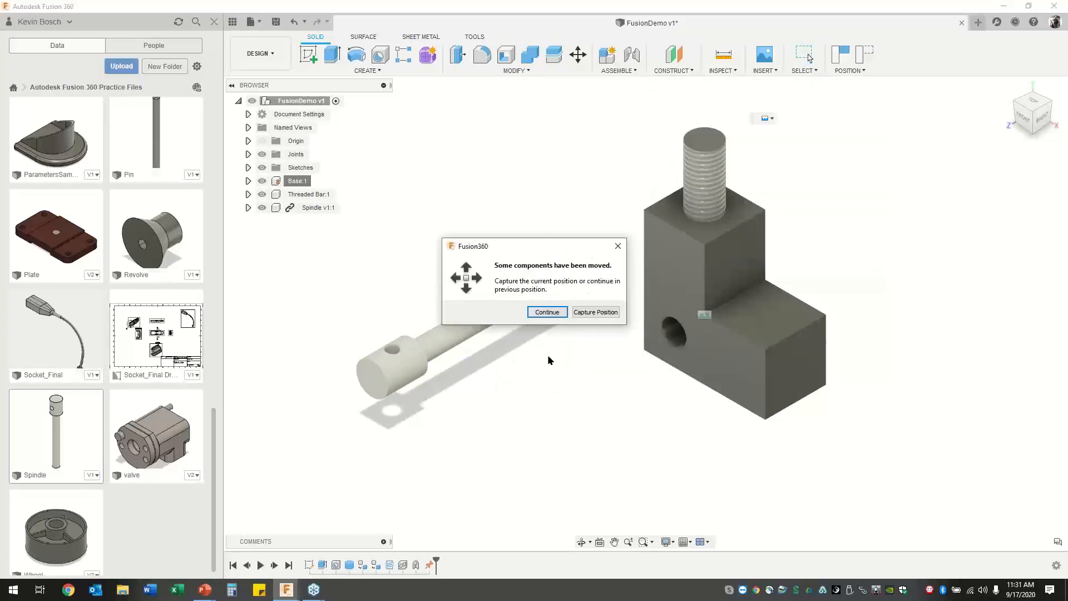
{"action": "left_click_drag", "start_coordinate": [539, 248], "coordinate": [496, 173]}
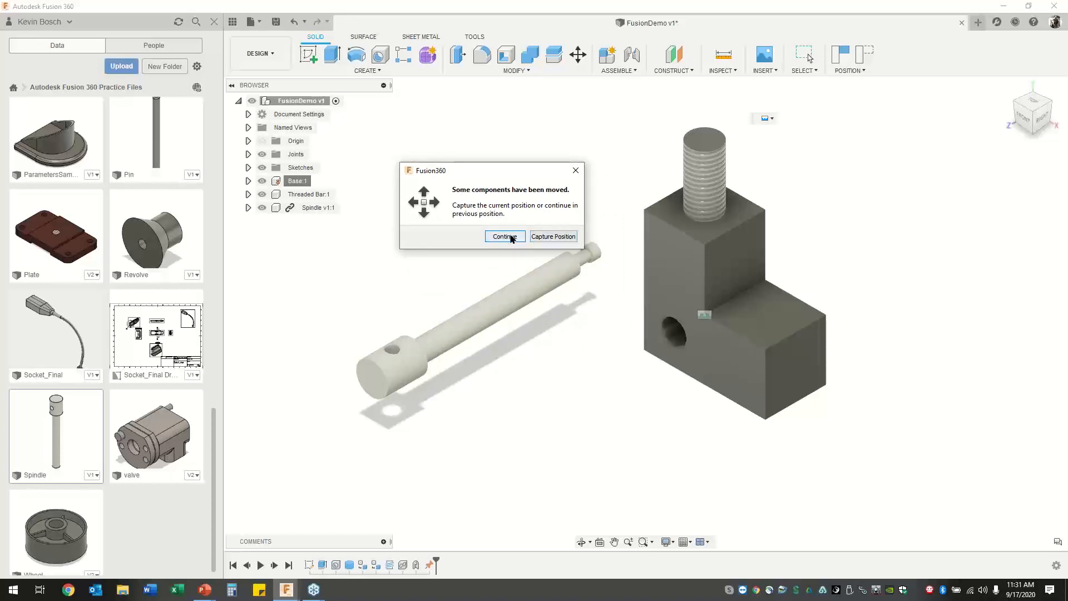
{"action": "left_click", "coordinate": [507, 237]}
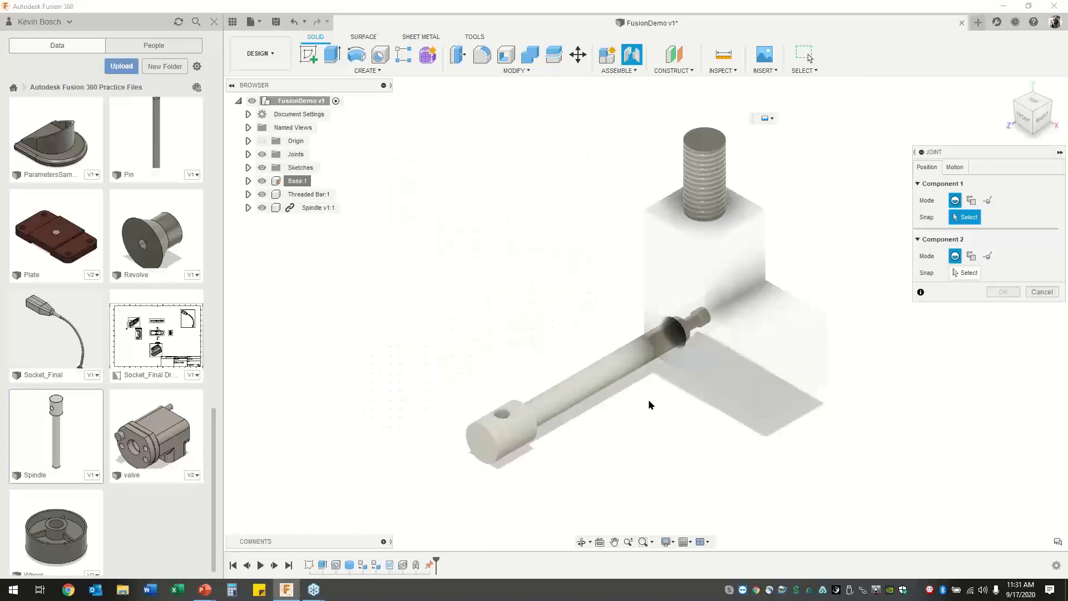
{"action": "left_click", "coordinate": [600, 373]}
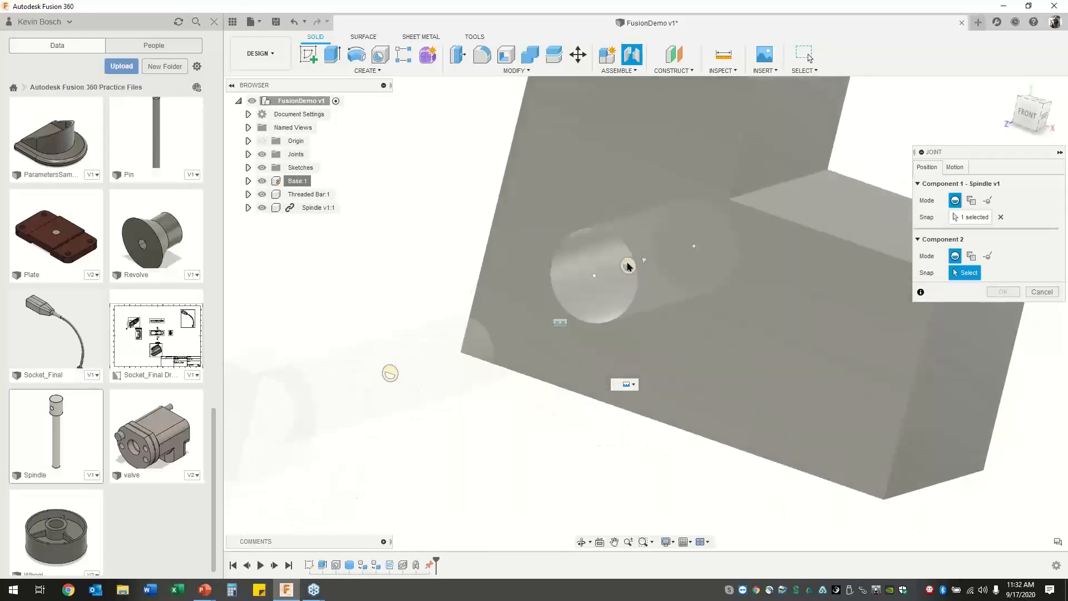
{"action": "left_click", "coordinate": [627, 265]}
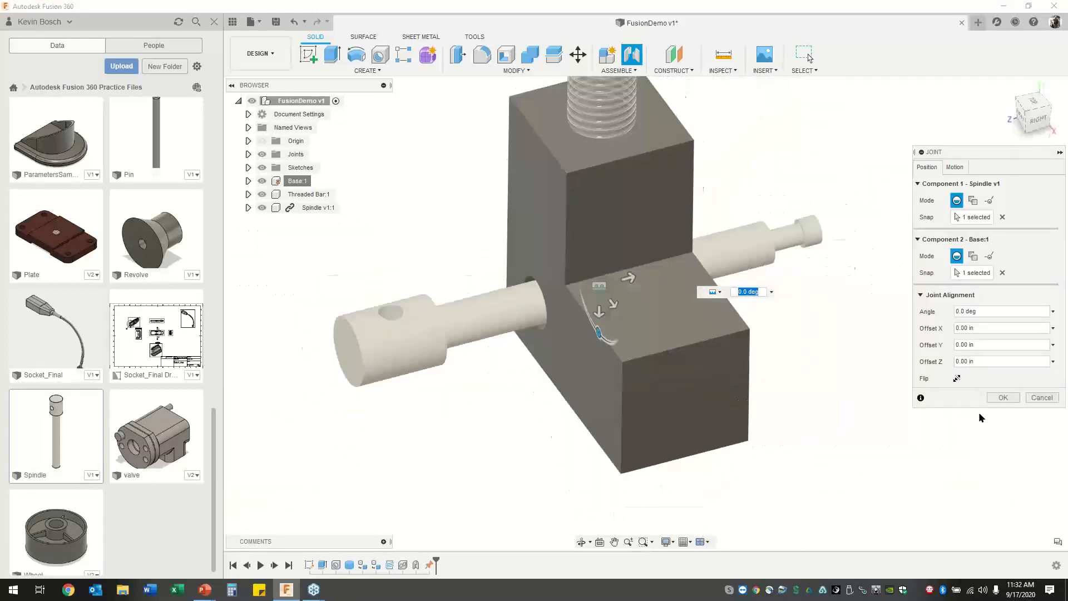
{"action": "left_click", "coordinate": [1003, 398]}
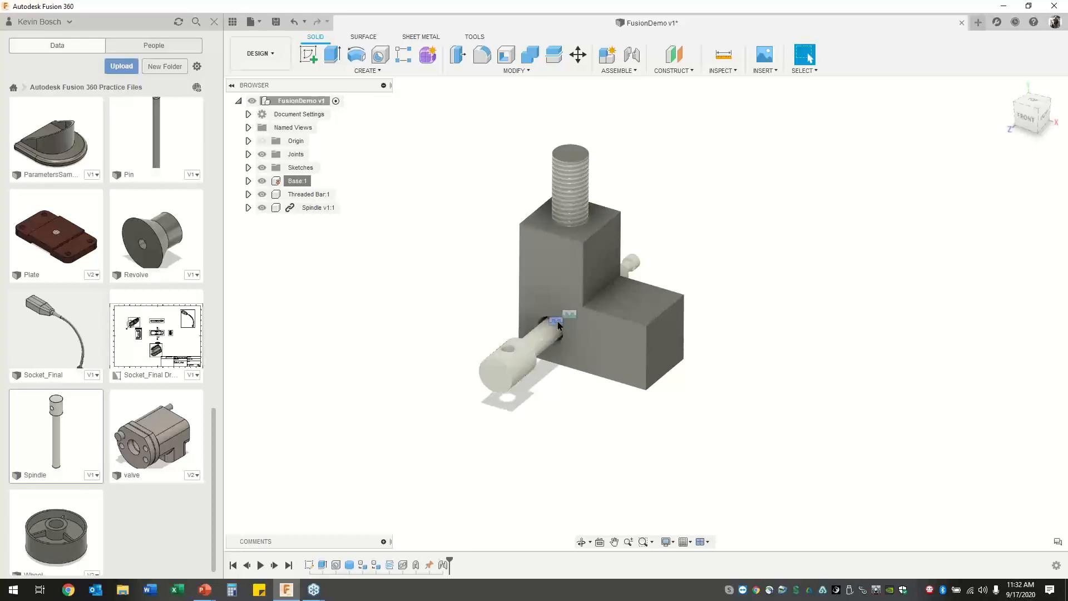
Change the joint between the Spindle and the Base from Rigid to Revolute, rotating about the Z axis.
{"action": "left_click", "coordinate": [442, 565]}
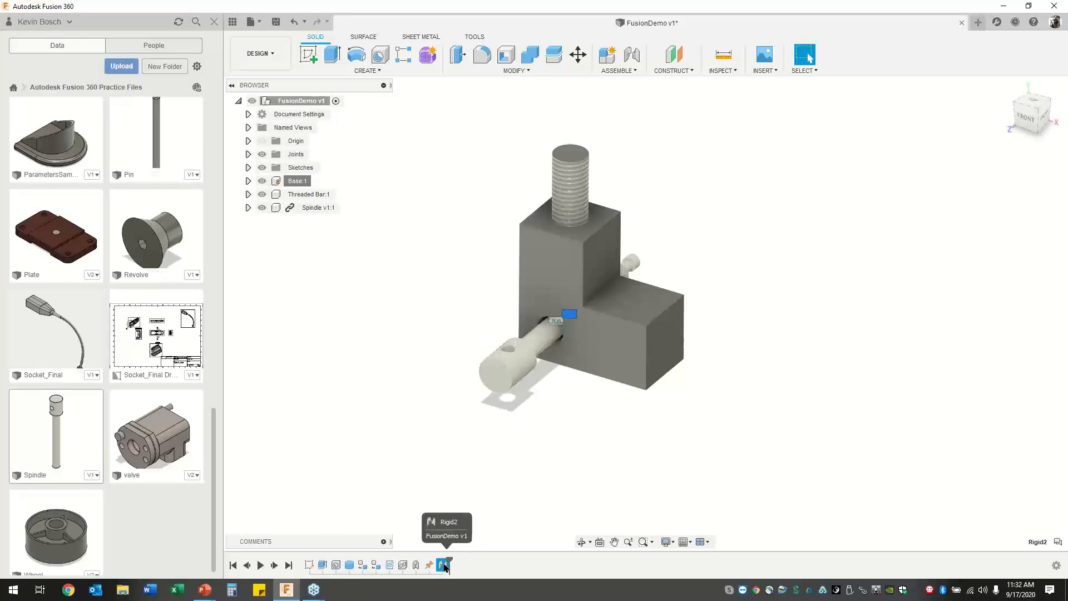
{"action": "right_click", "coordinate": [443, 566]}
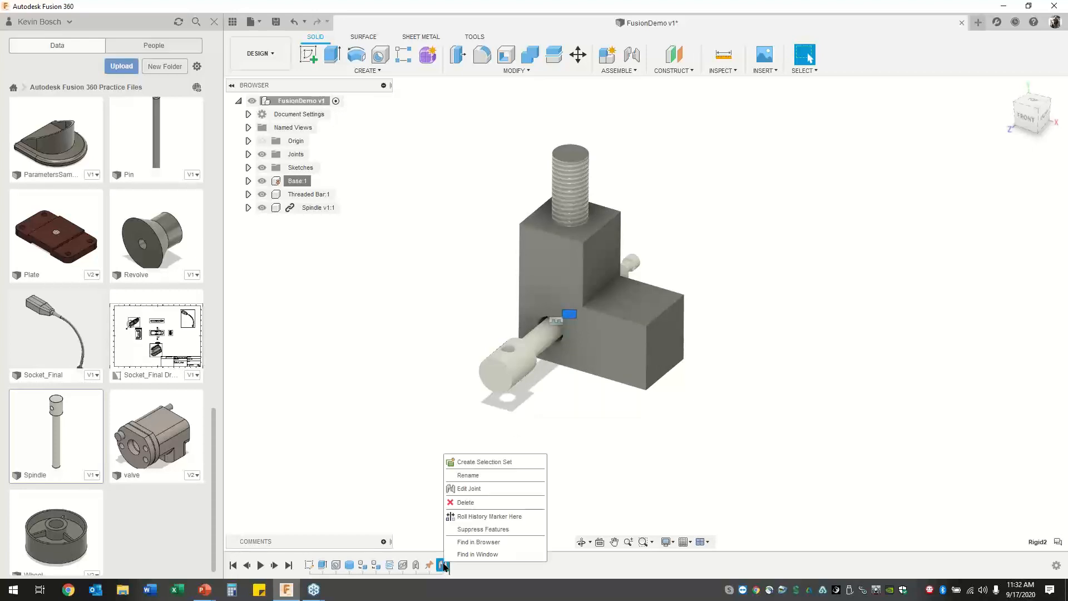
{"action": "left_click", "coordinate": [471, 487]}
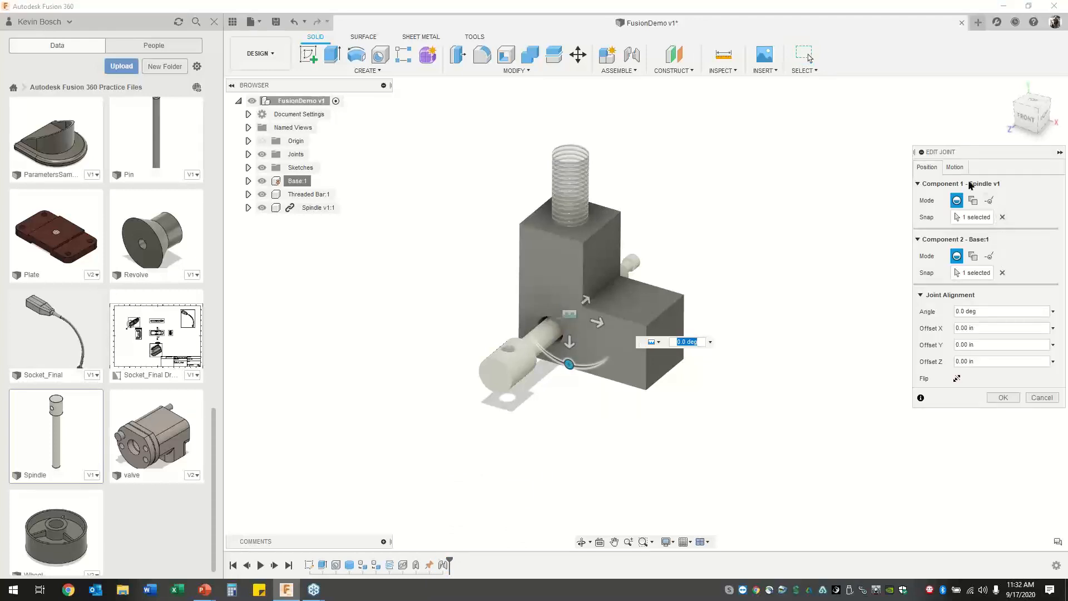
{"action": "left_click", "coordinate": [955, 167]}
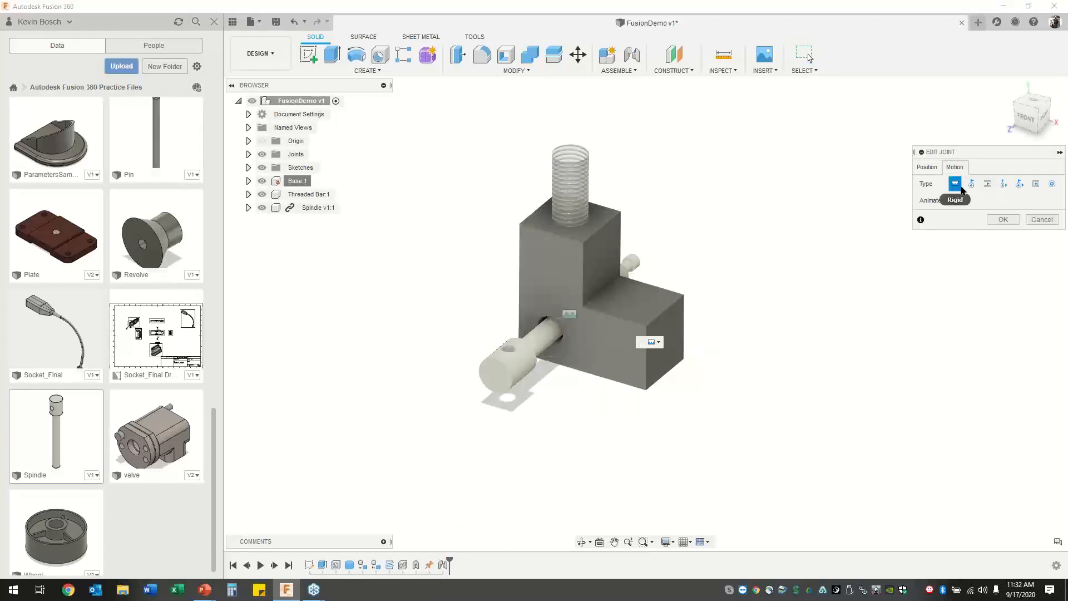
{"action": "left_click", "coordinate": [972, 185]}
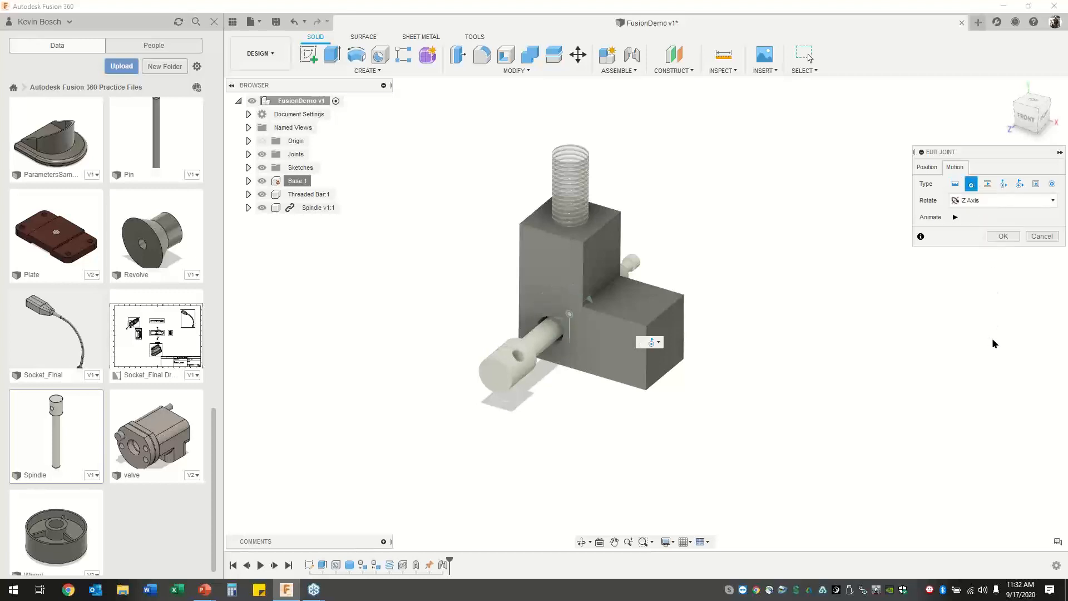
{"action": "left_click", "coordinate": [1003, 237]}
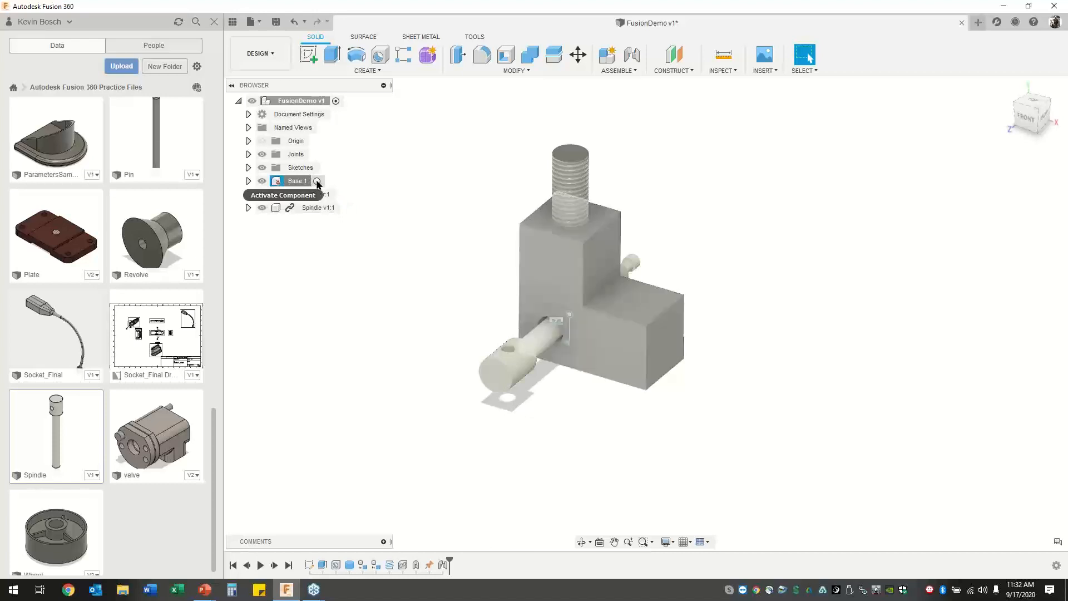
Briefly activate the Base, return to the top-level assembly, and set the diameter of the Base's side hole to 0.50 in.
{"action": "left_click", "coordinate": [316, 181]}
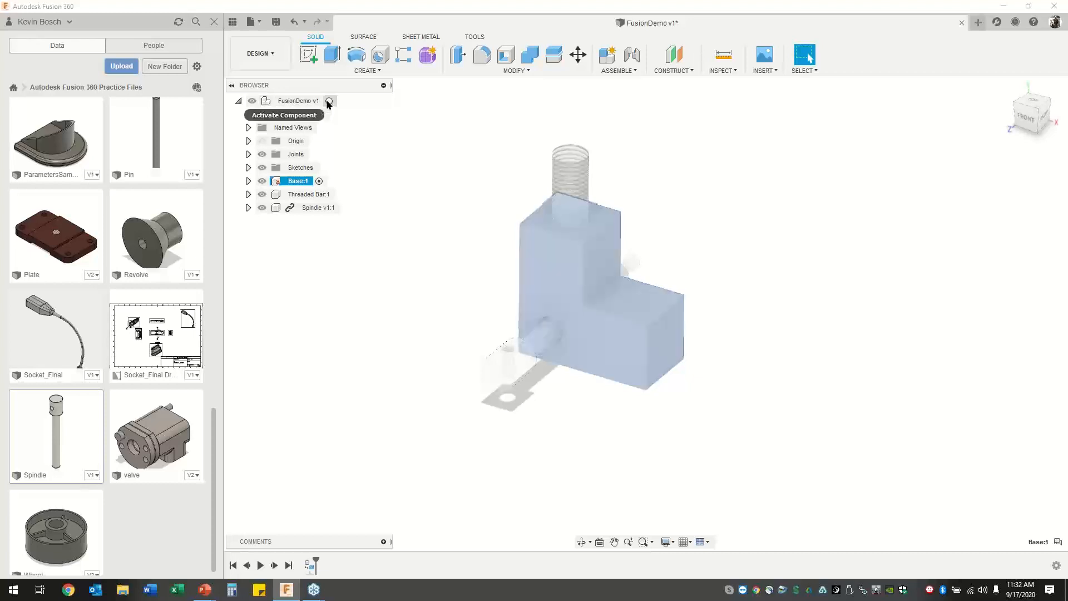
{"action": "left_click", "coordinate": [328, 102]}
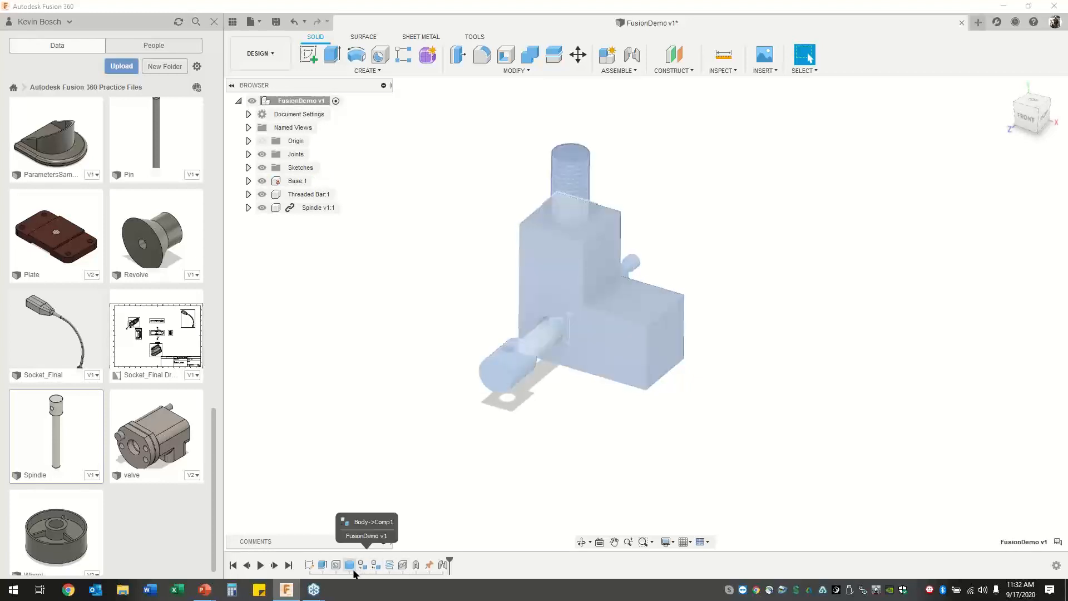
{"action": "left_click", "coordinate": [335, 570]}
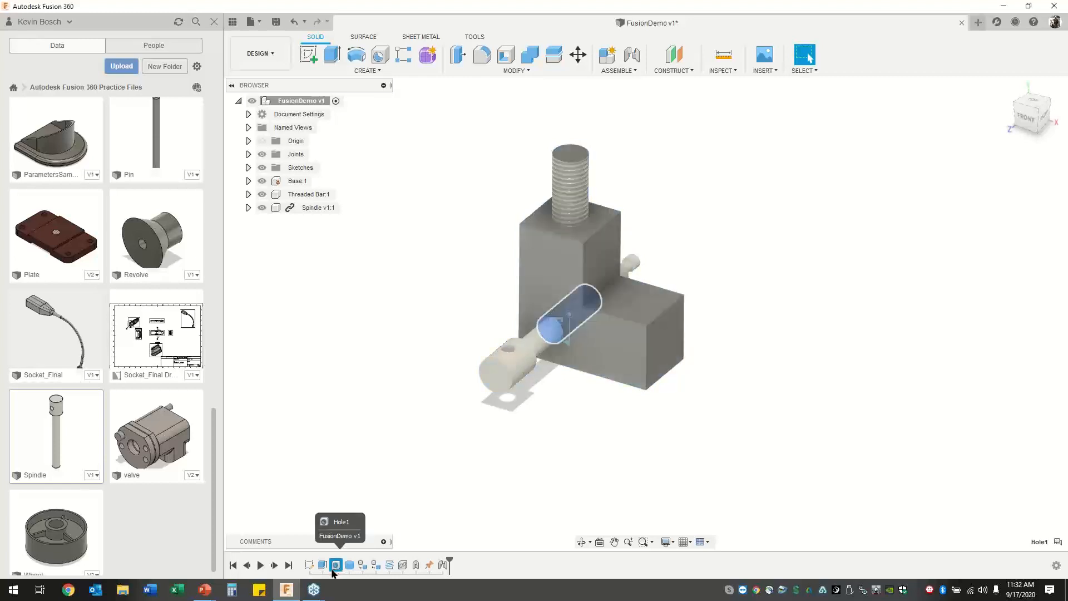
{"action": "right_click", "coordinate": [335, 570]}
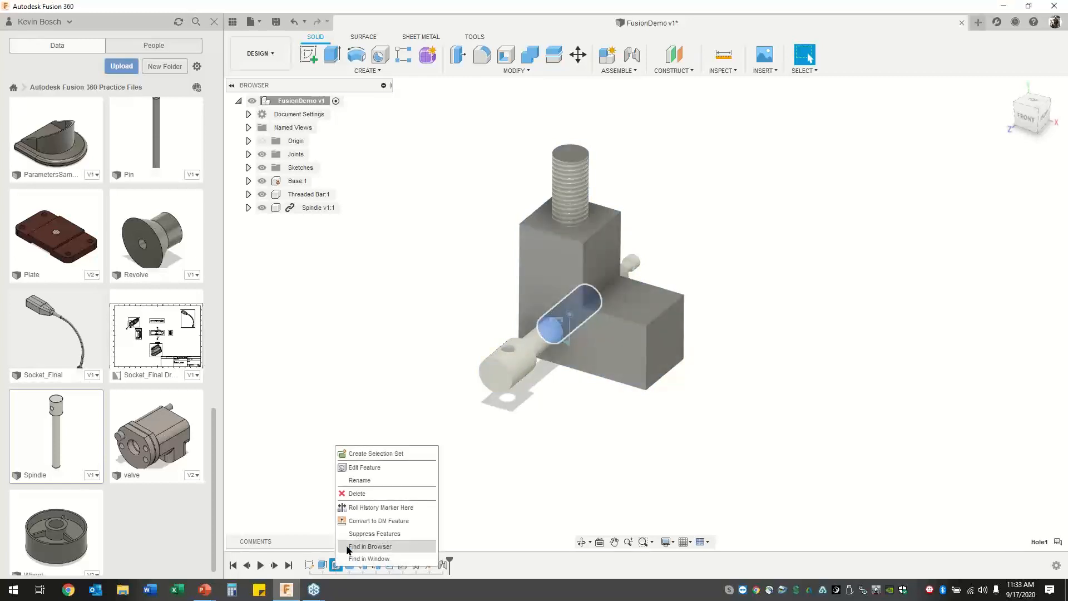
{"action": "left_click", "coordinate": [372, 468]}
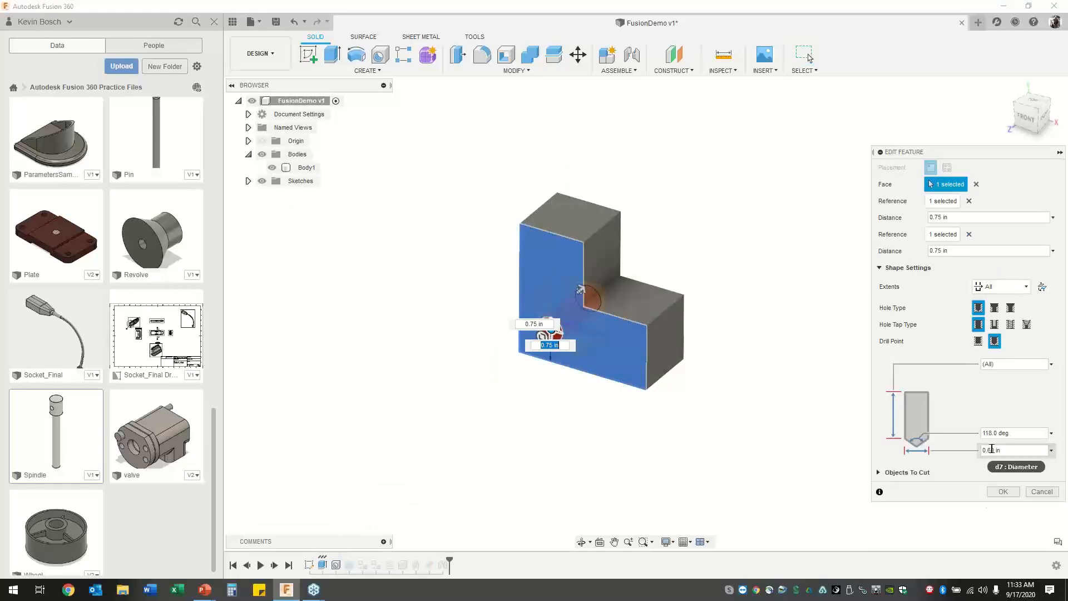
{"action": "left_click", "coordinate": [991, 451]}
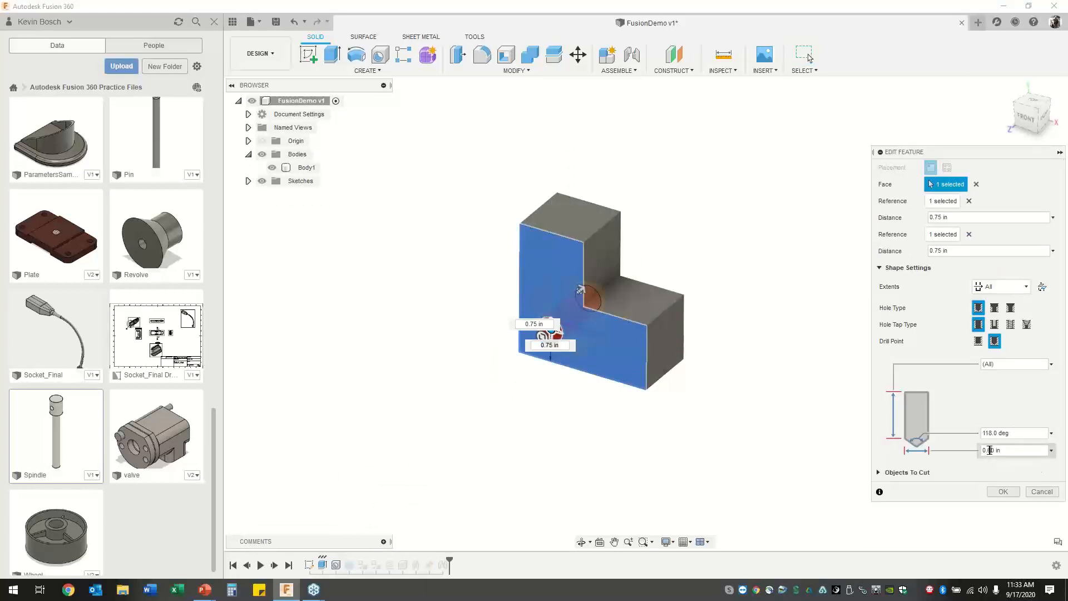
{"action": "type", "text": "5"}
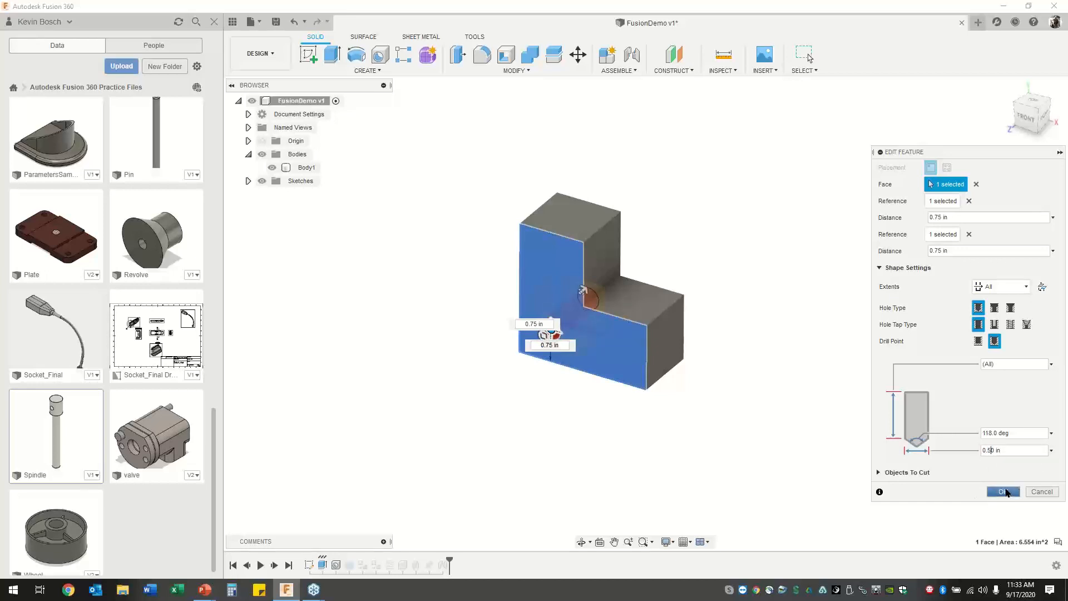
{"action": "left_click", "coordinate": [1004, 492]}
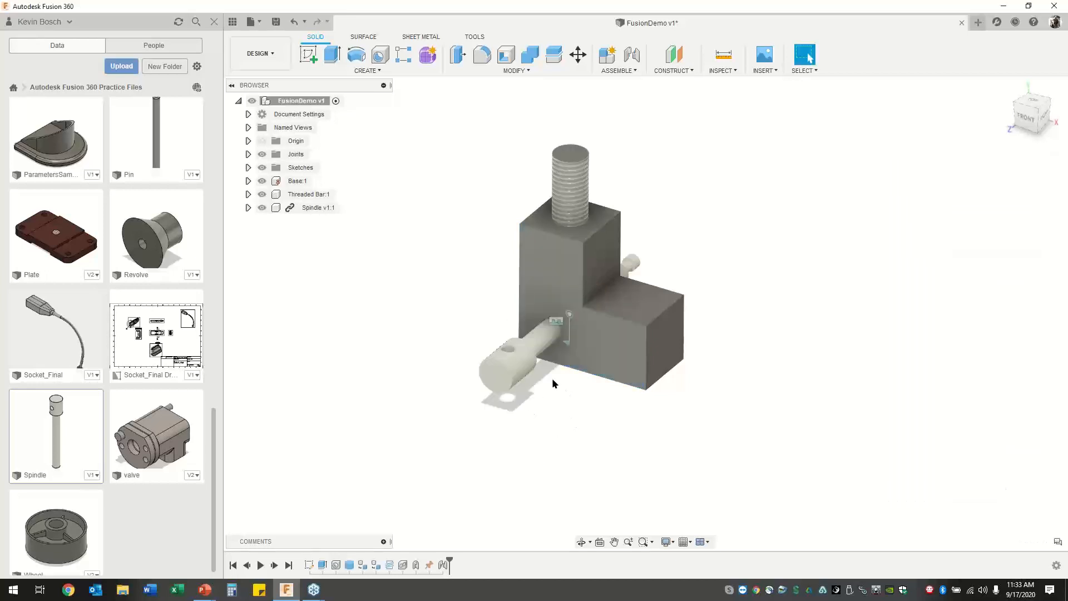
Toggle the rigid joint's symbol off and on, and hide the symbols of all joints in the assembly.
{"action": "scroll", "coordinate": [552, 379], "scroll_direction": "up", "scroll_amount": 1}
{"action": "scroll", "coordinate": [544, 328], "scroll_direction": "up", "scroll_amount": 2}
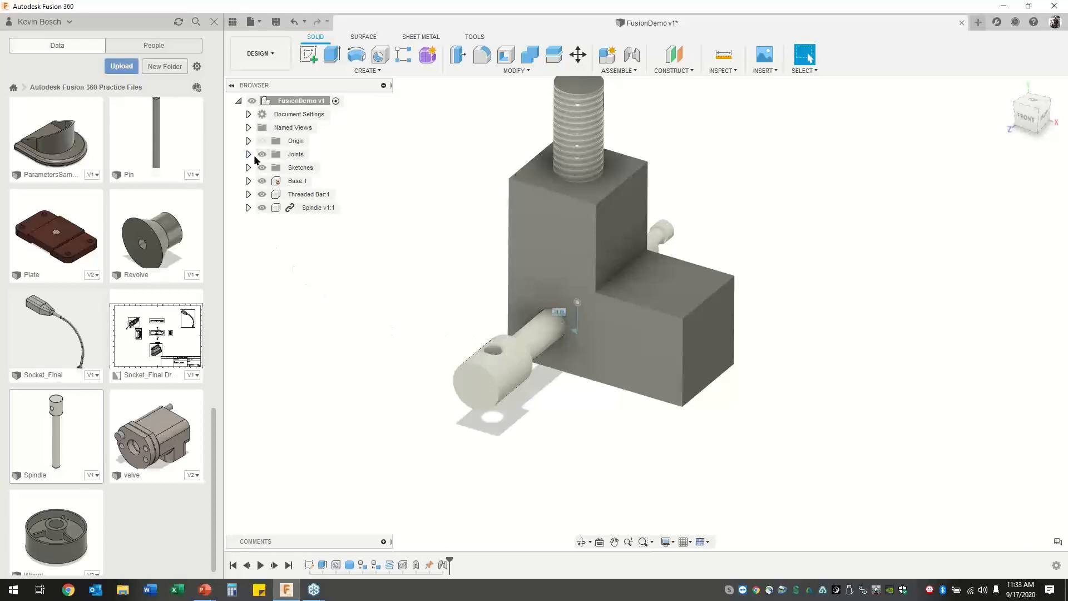
{"action": "left_click", "coordinate": [249, 154]}
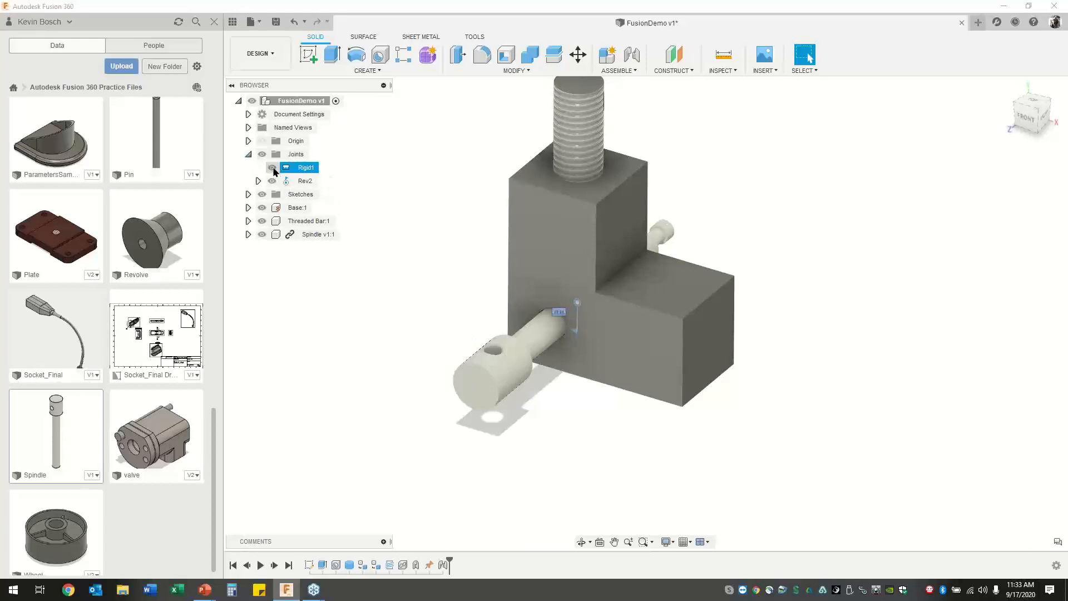
{"action": "left_click", "coordinate": [272, 168]}
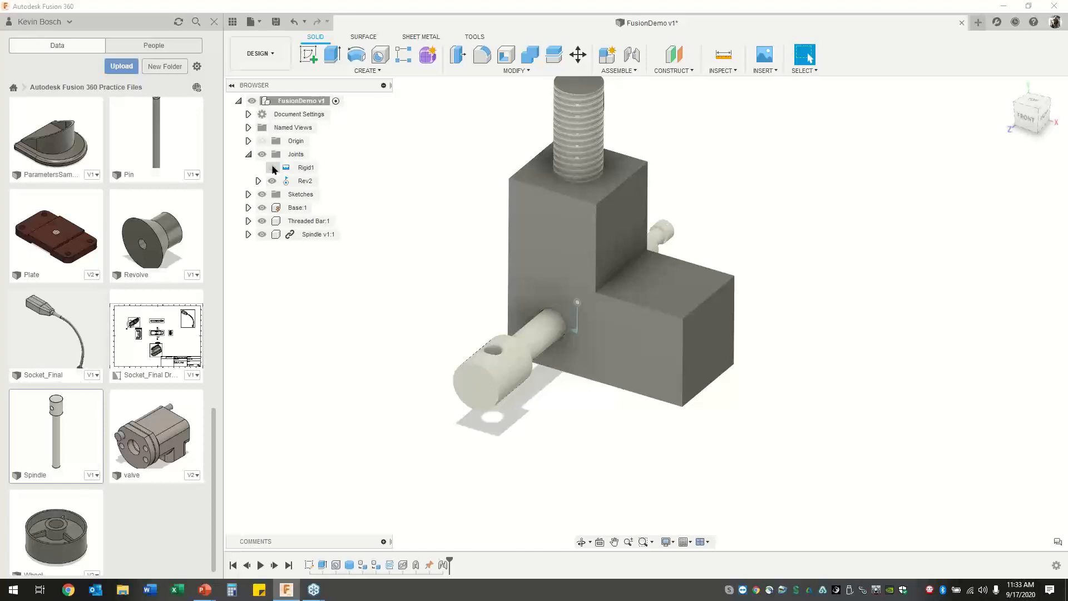
{"action": "left_click", "coordinate": [273, 168]}
{"action": "left_click", "coordinate": [263, 155]}
{"action": "middle_click_drag", "start_coordinate": [868, 272], "coordinate": [798, 307], "text": "shift"}
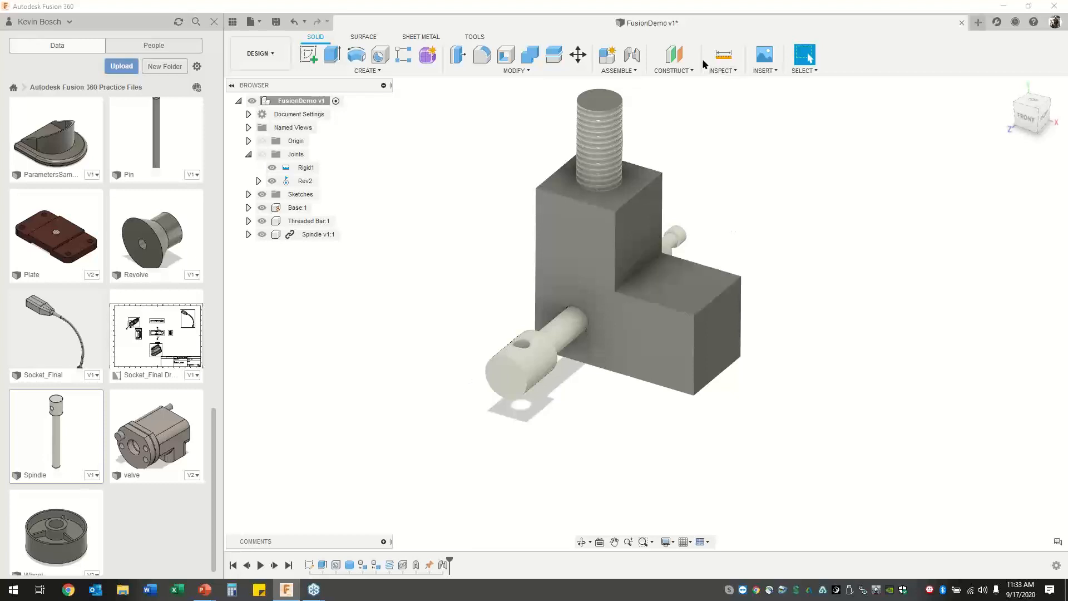
{"action": "left_click", "coordinate": [686, 74]}
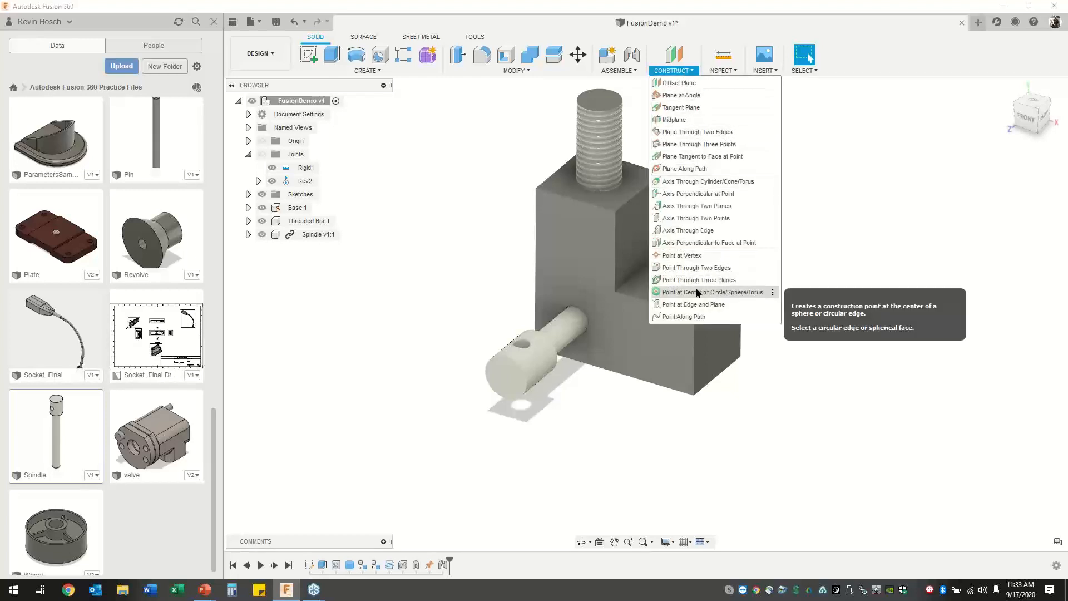
{"action": "left_click", "coordinate": [728, 71]}
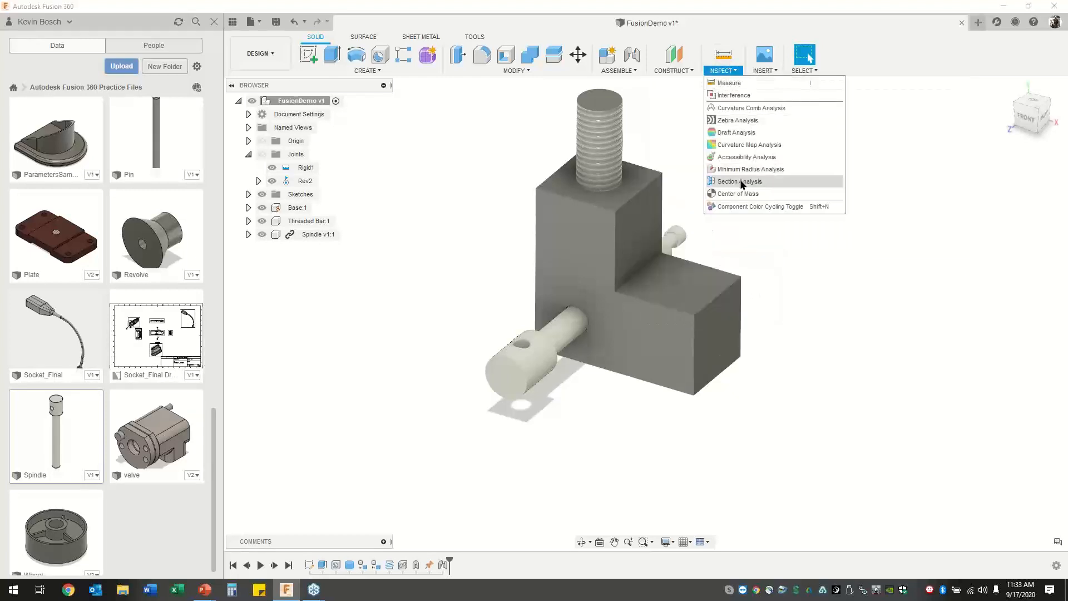
{"action": "left_click", "coordinate": [767, 71]}
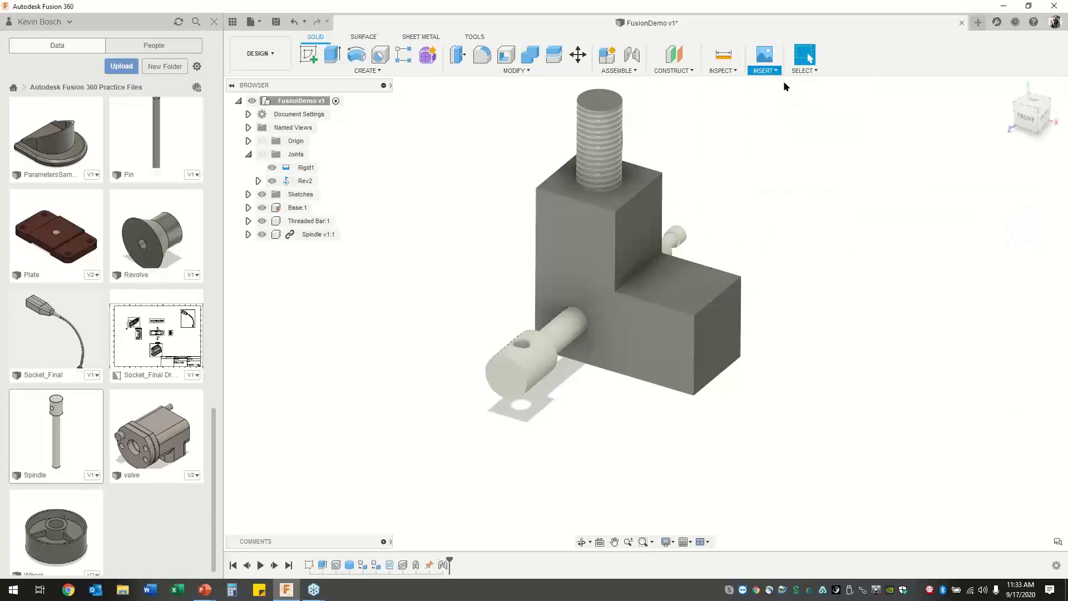
{"action": "left_click", "coordinate": [803, 70]}
{"action": "mouse_move", "coordinate": [822, 145]}
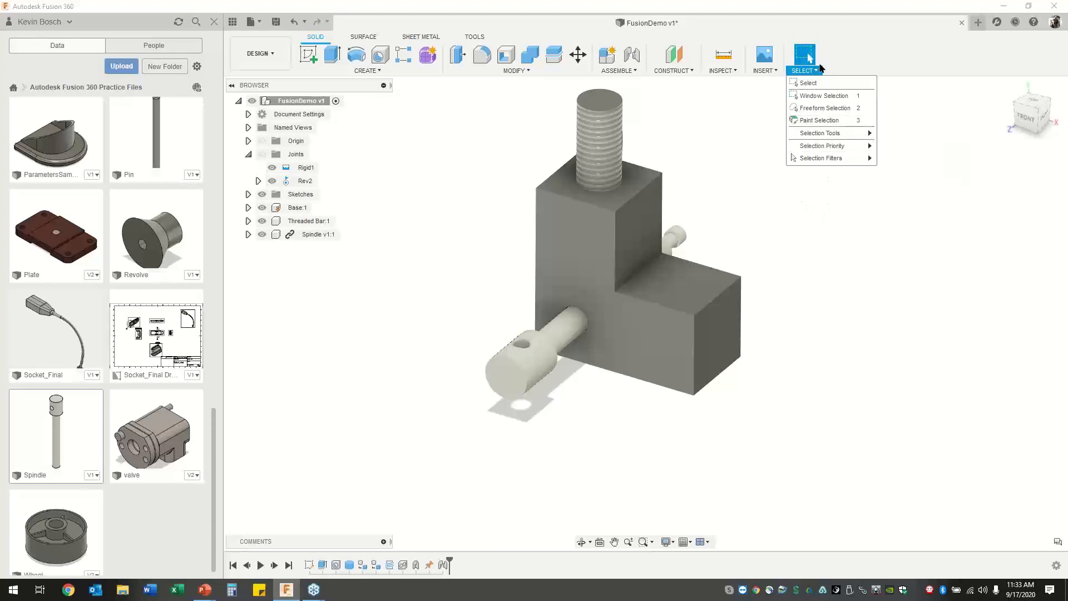
{"action": "left_click", "coordinate": [822, 206]}
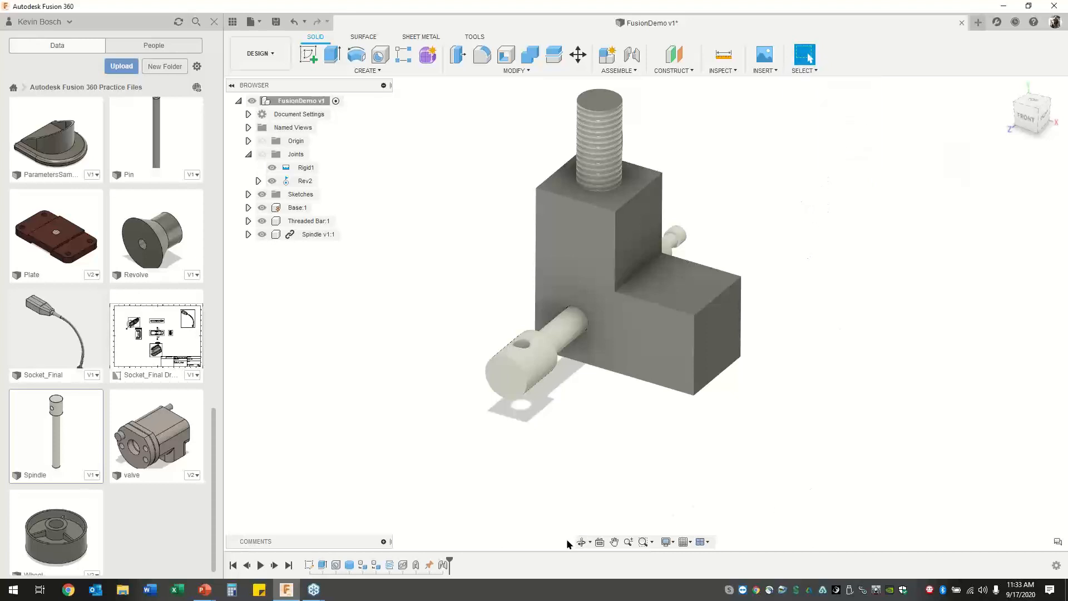
{"action": "left_click", "coordinate": [671, 544]}
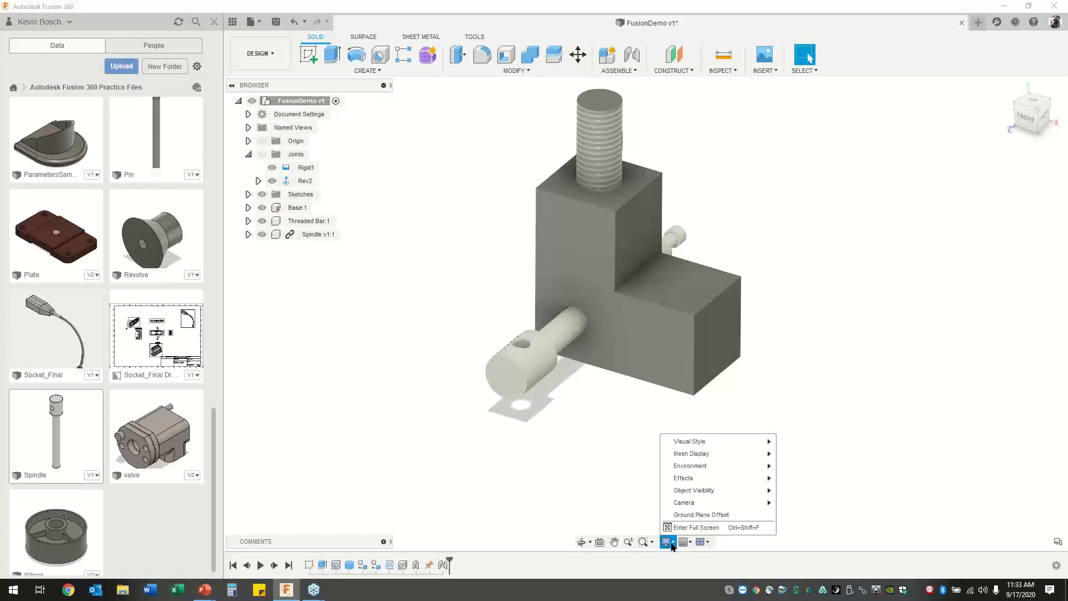
{"action": "mouse_move", "coordinate": [707, 472]}
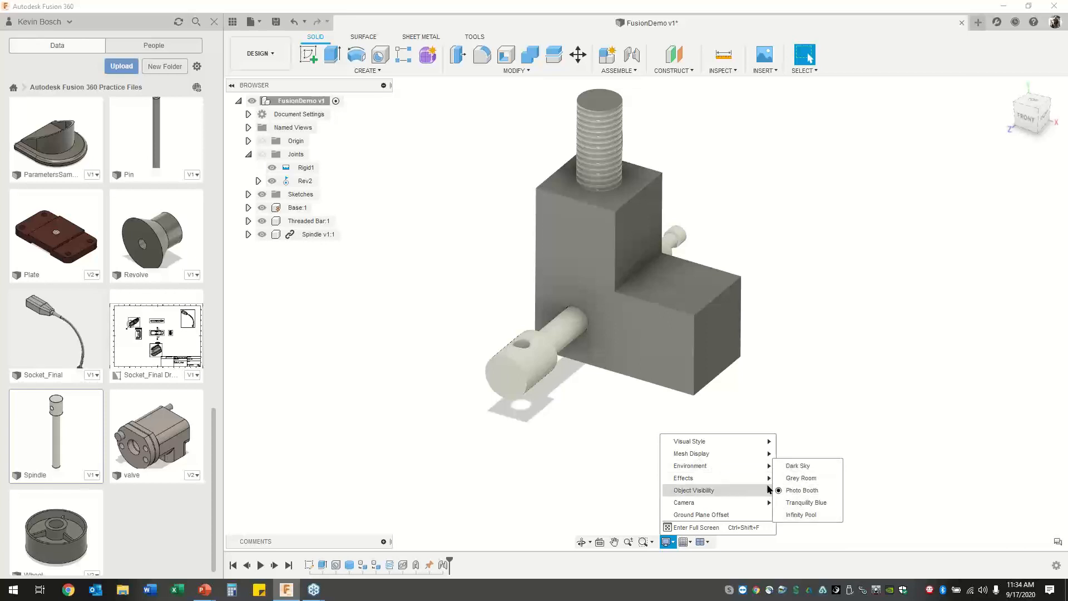
{"action": "mouse_move", "coordinate": [760, 479]}
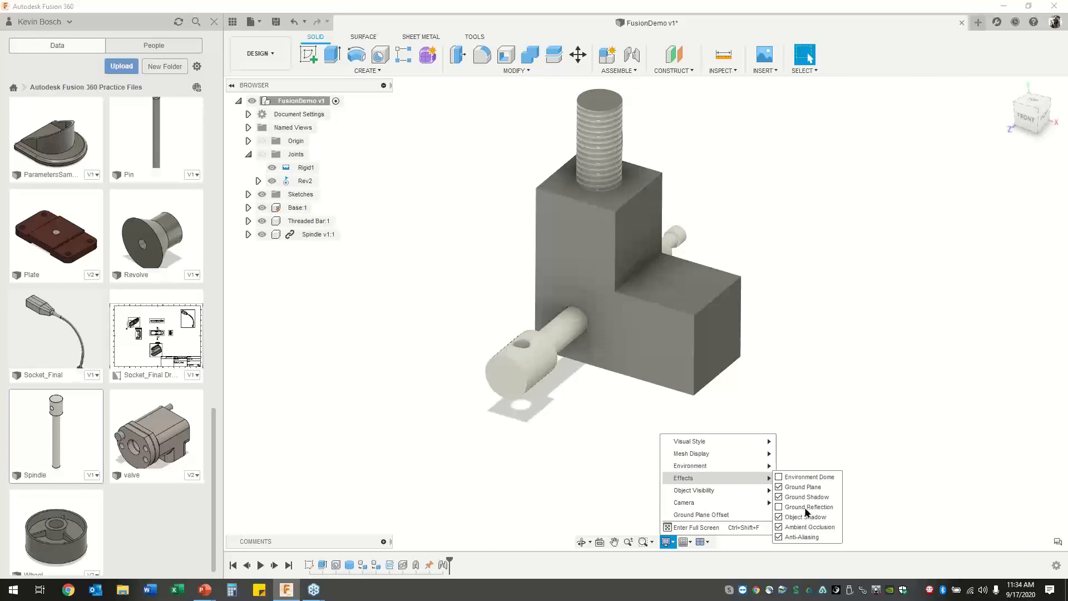
{"action": "mouse_move", "coordinate": [727, 493]}
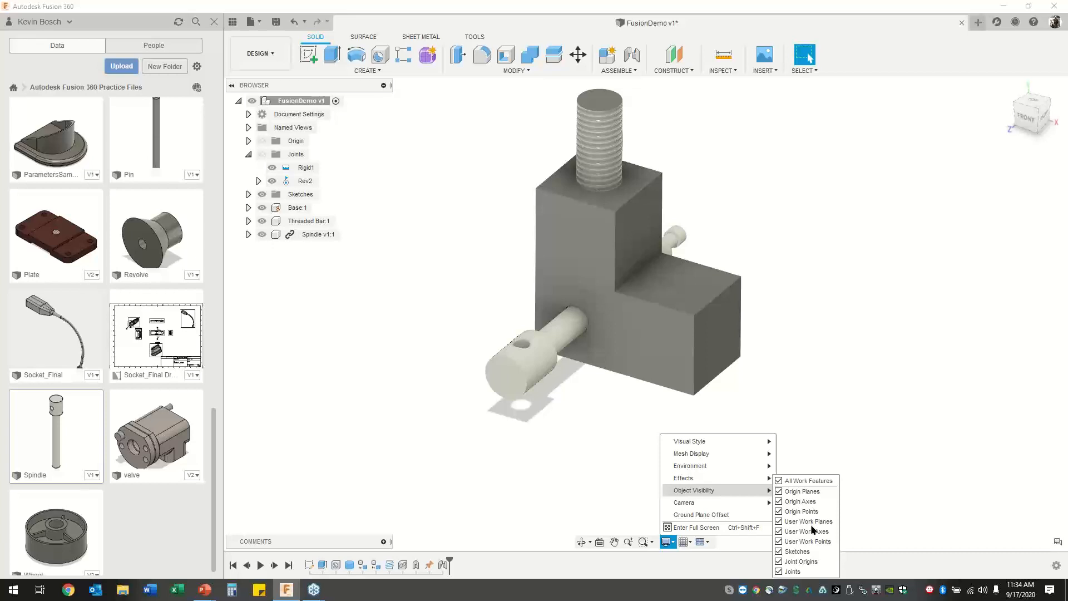
{"action": "mouse_move", "coordinate": [744, 446]}
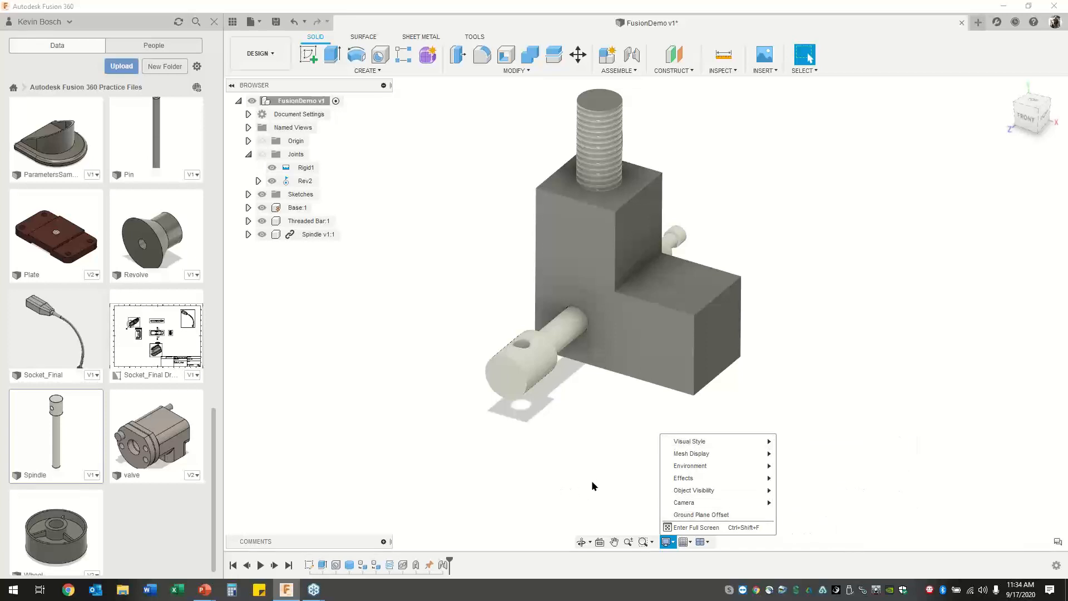
{"action": "left_click", "coordinate": [519, 479]}
{"action": "middle_click_drag", "start_coordinate": [576, 479], "coordinate": [375, 343], "text": "shift"}
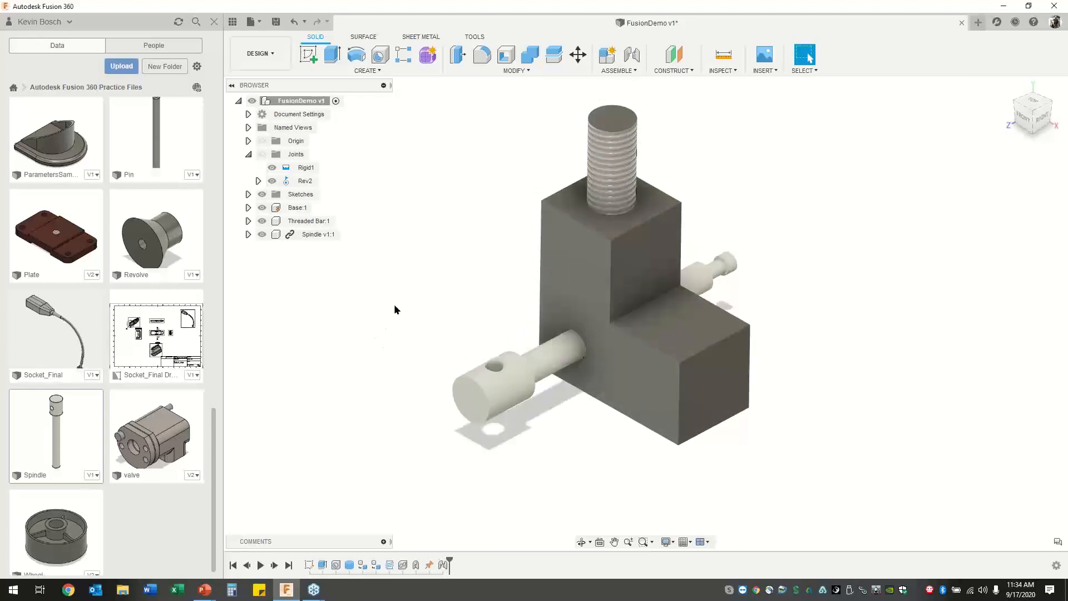
Create a new drawing of the full assembly from the design, from scratch, with ASME standard, inch units and sheet size B (17in x 11in).
{"action": "left_click", "coordinate": [271, 54]}
{"action": "mouse_move", "coordinate": [268, 196]}
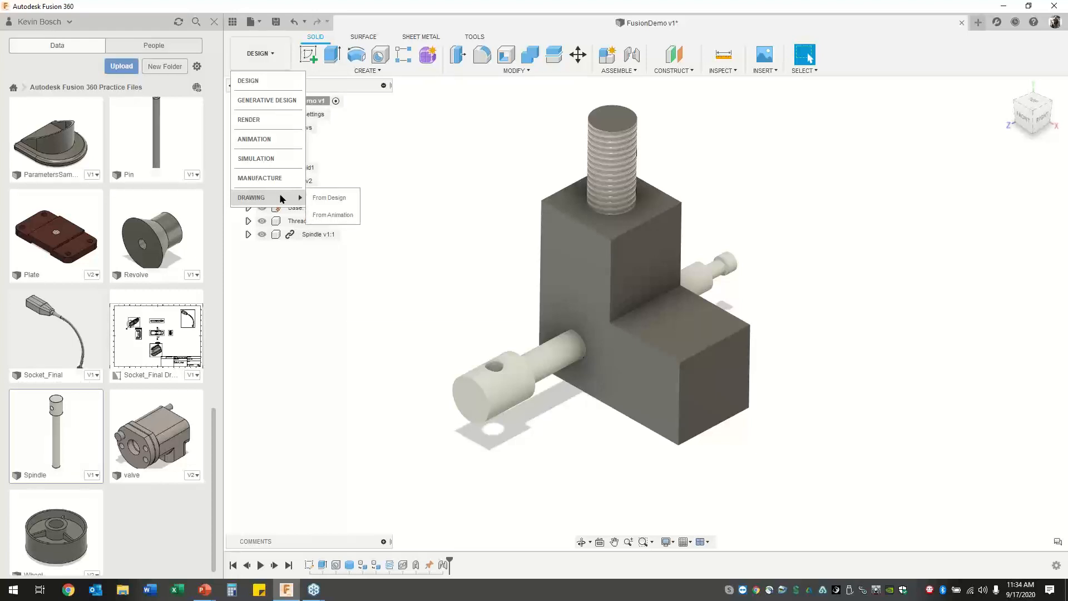
{"action": "left_click", "coordinate": [339, 198]}
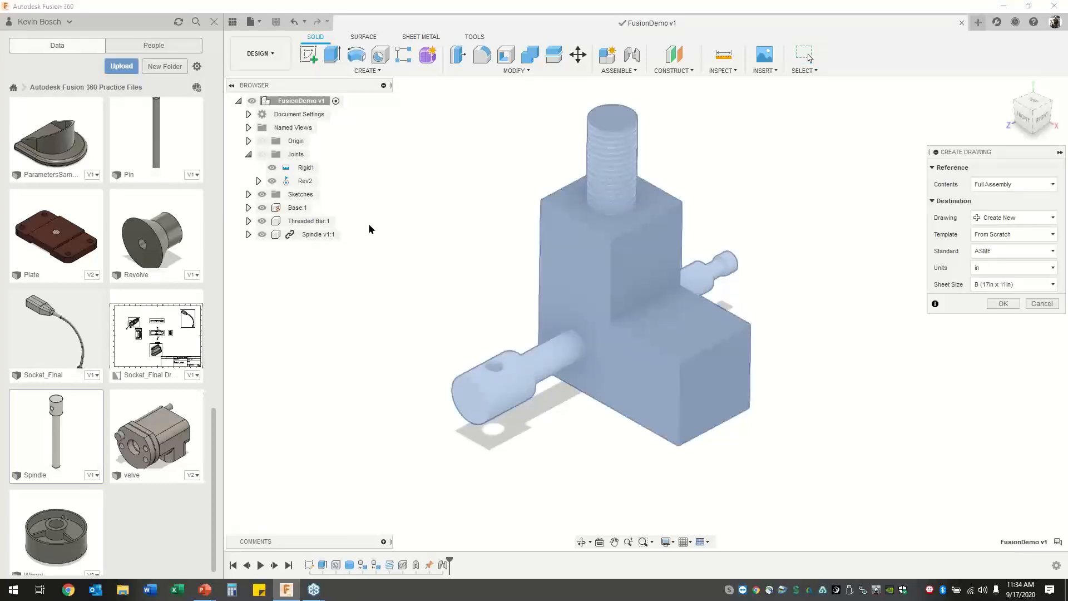
{"action": "left_click_drag", "start_coordinate": [991, 152], "coordinate": [776, 141]}
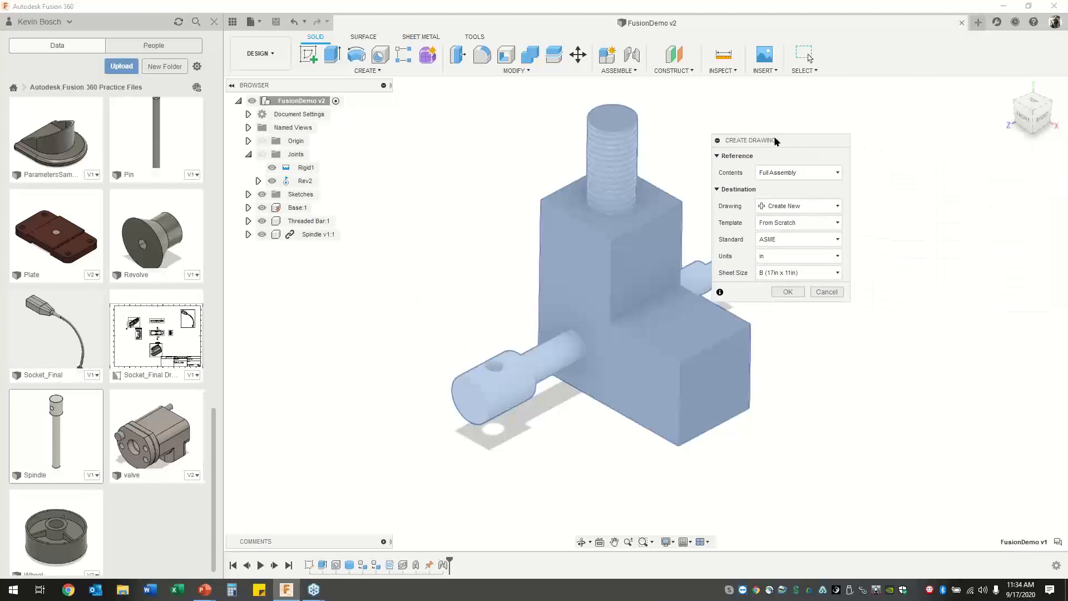
{"action": "left_click", "coordinate": [834, 173]}
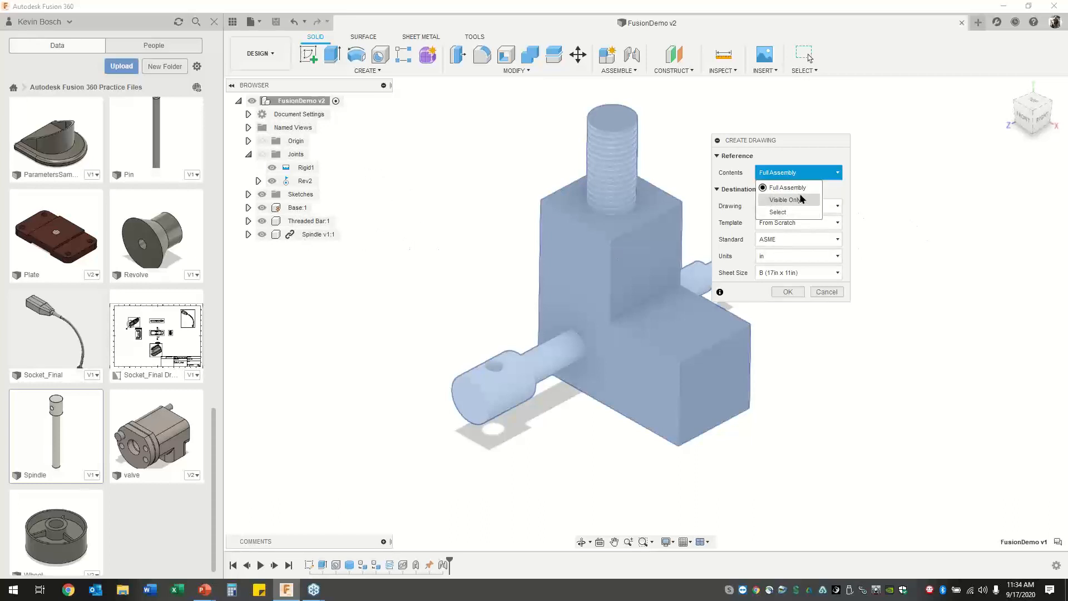
{"action": "left_click", "coordinate": [805, 145]}
{"action": "left_click", "coordinate": [839, 208]}
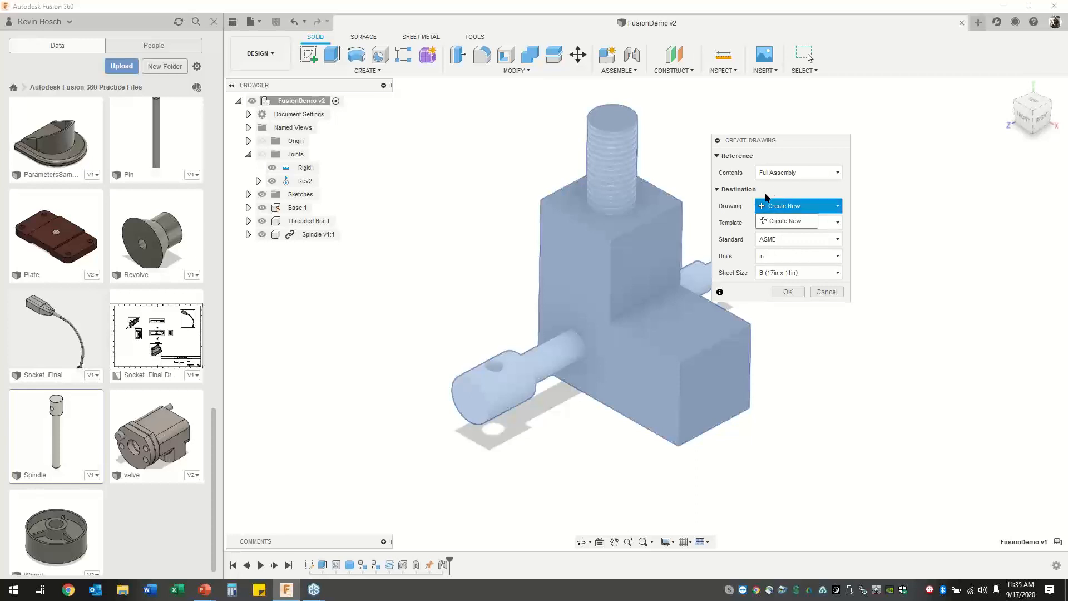
{"action": "left_click", "coordinate": [785, 221]}
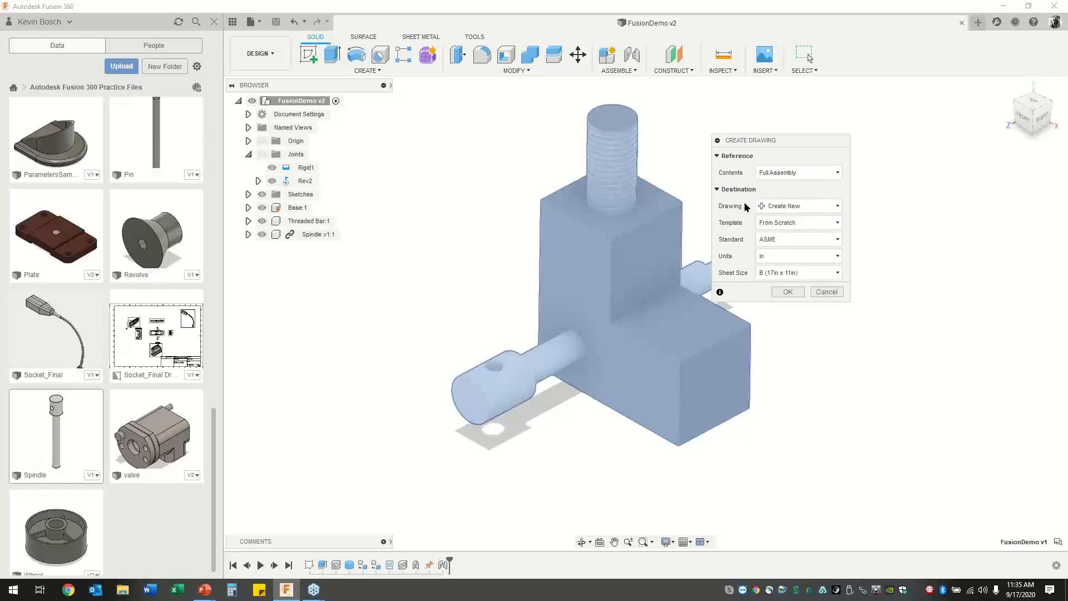
{"action": "left_click", "coordinate": [776, 224]}
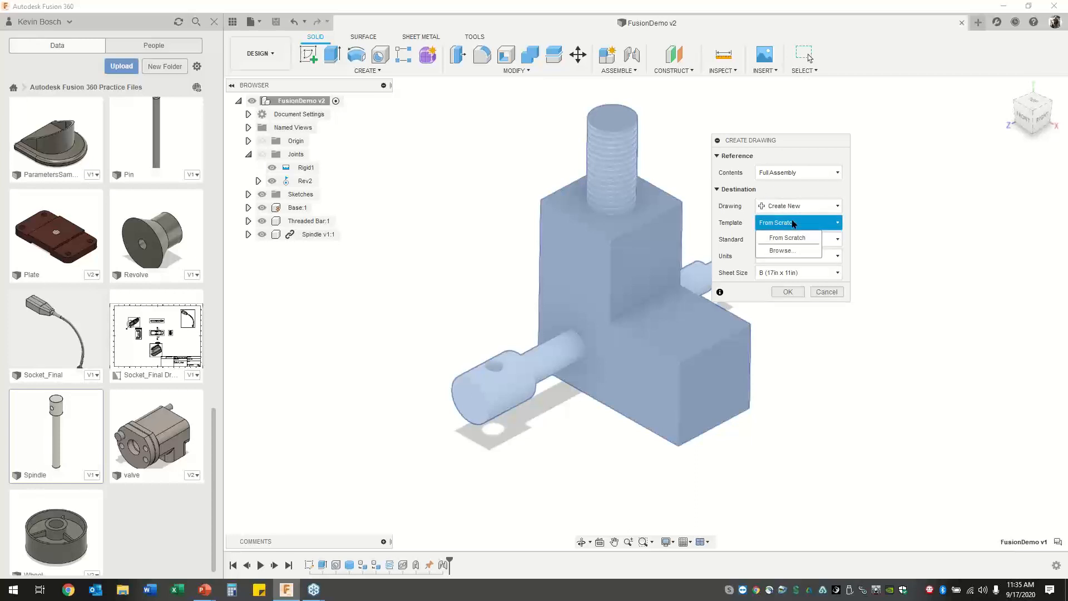
{"action": "left_click", "coordinate": [741, 226]}
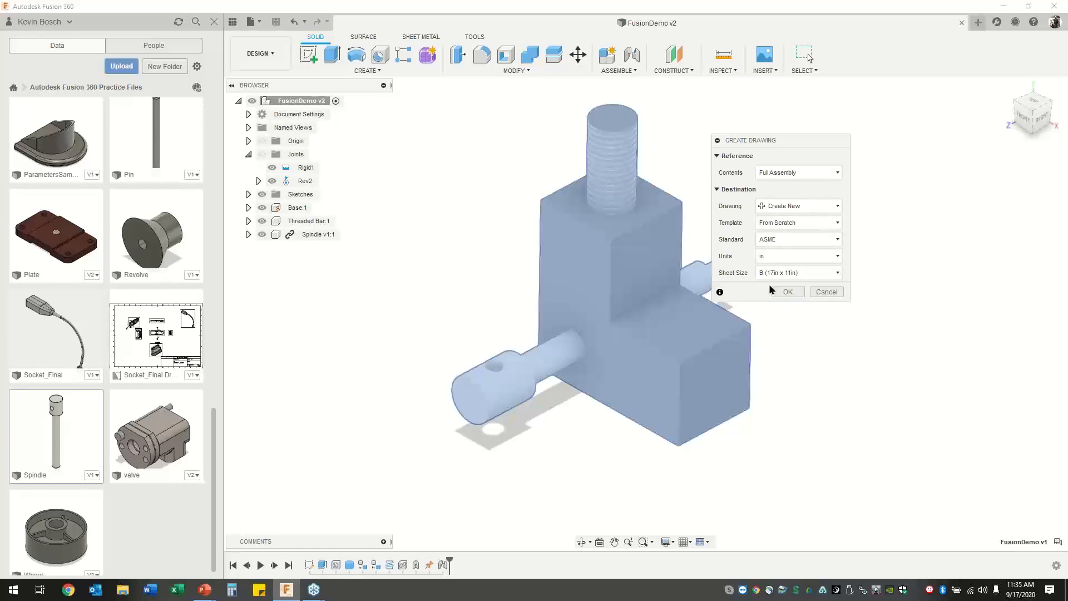
{"action": "left_click", "coordinate": [811, 275]}
{"action": "left_click", "coordinate": [749, 276]}
{"action": "left_click", "coordinate": [789, 292]}
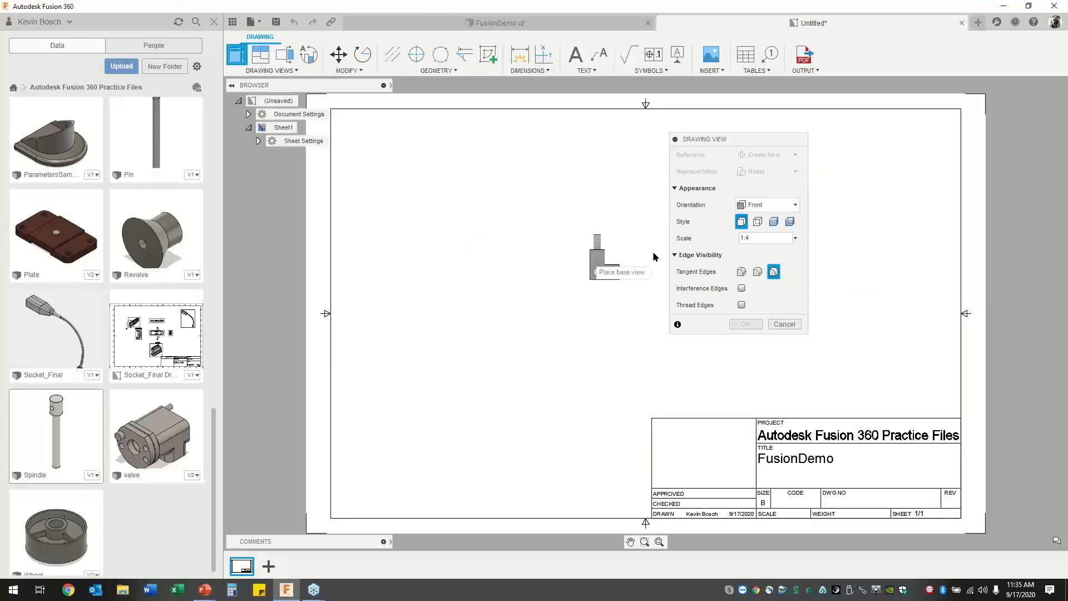
Place a Front base view on the left half of the sheet at 1:2 scale with thread edges shown.
{"action": "left_click", "coordinate": [796, 239]}
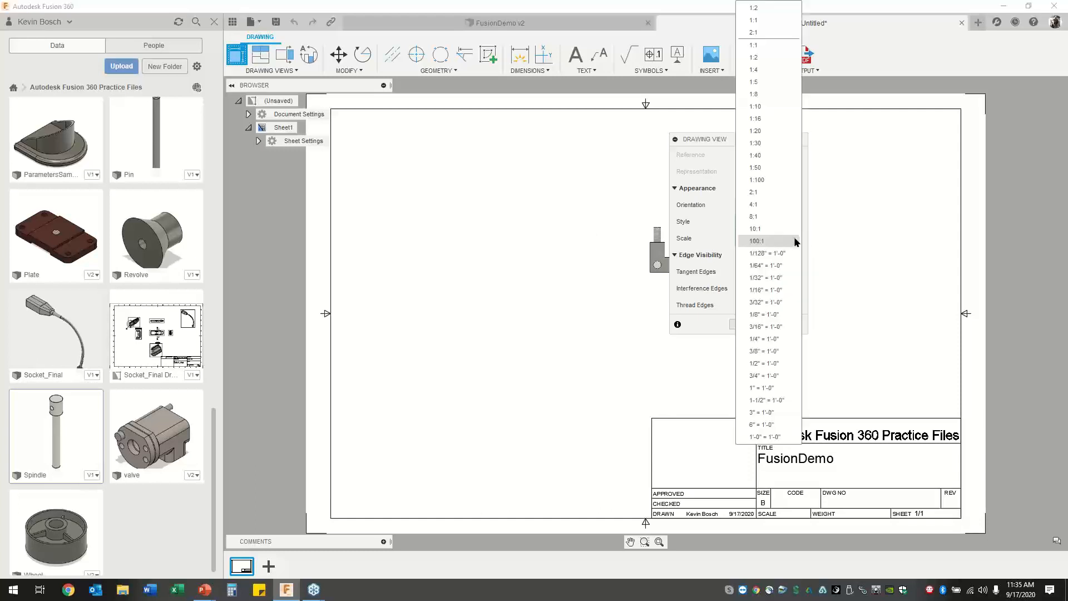
{"action": "left_click", "coordinate": [758, 9]}
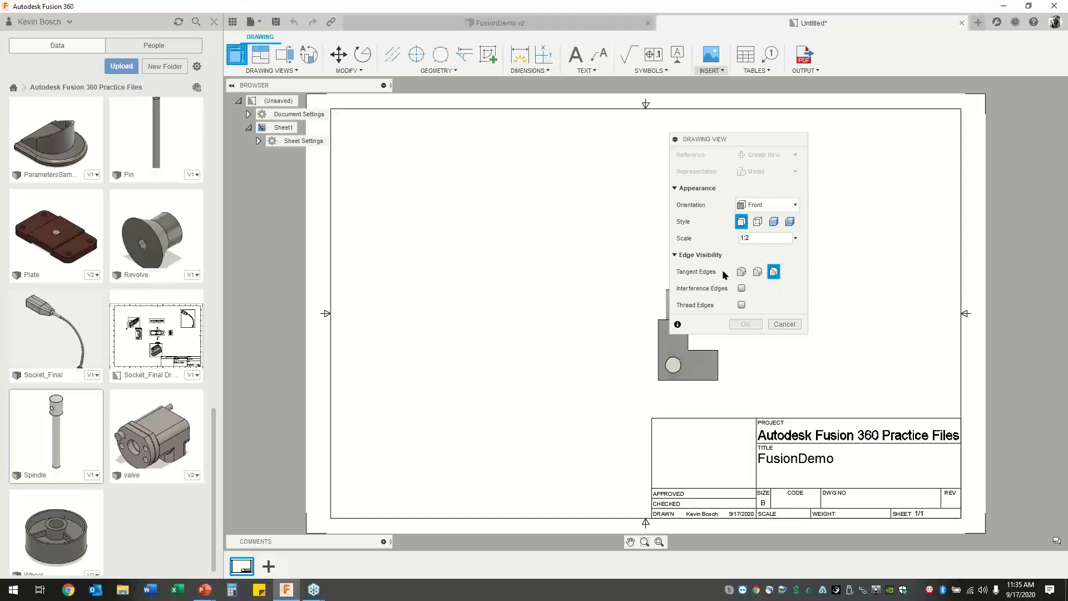
{"action": "left_click", "coordinate": [742, 304]}
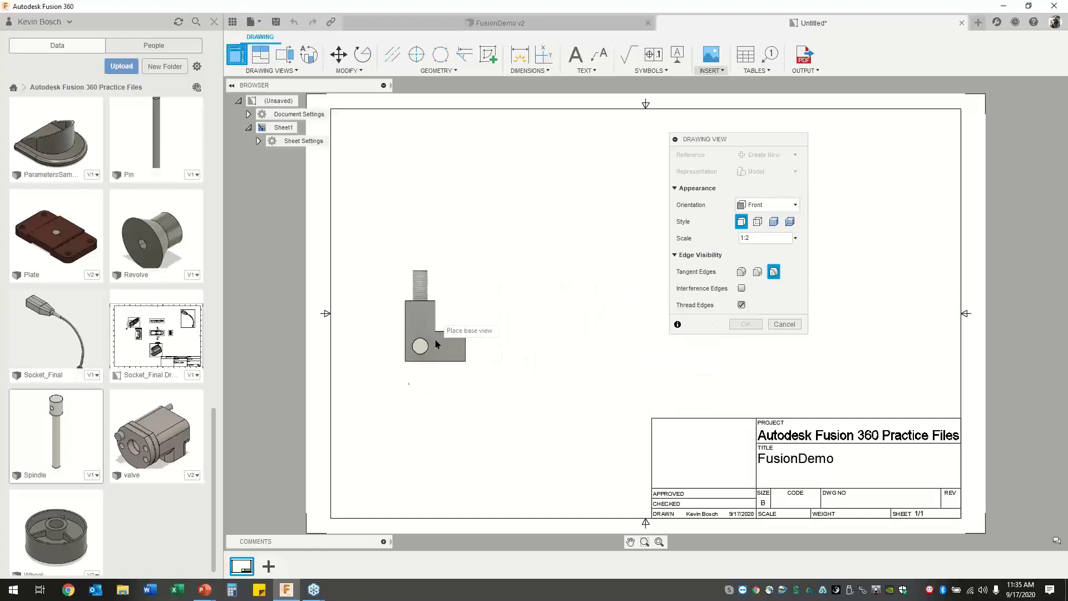
{"action": "left_click", "coordinate": [442, 323]}
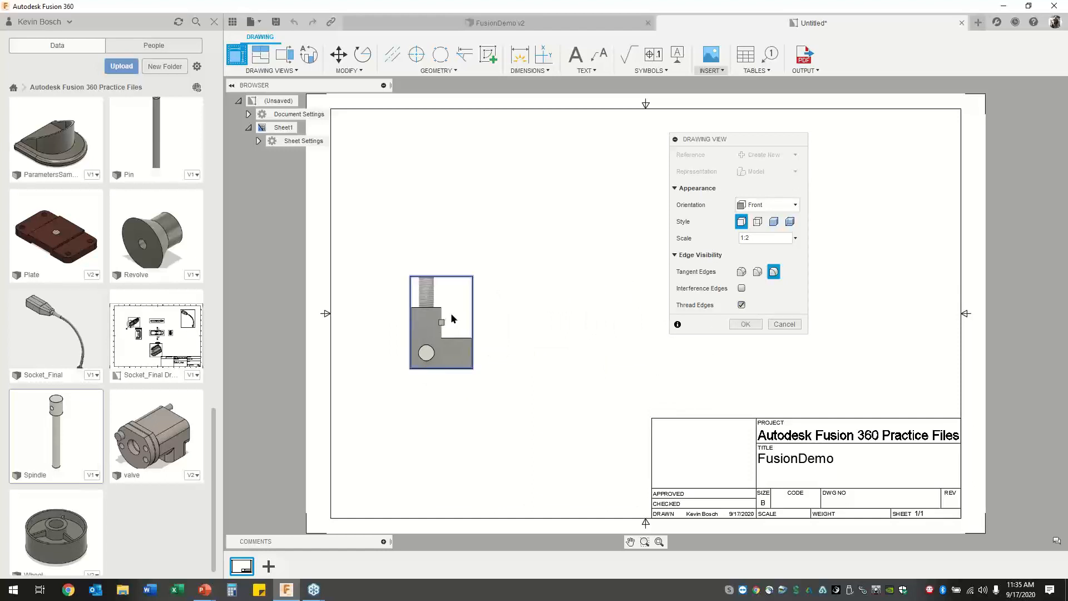
{"action": "left_click", "coordinate": [745, 324]}
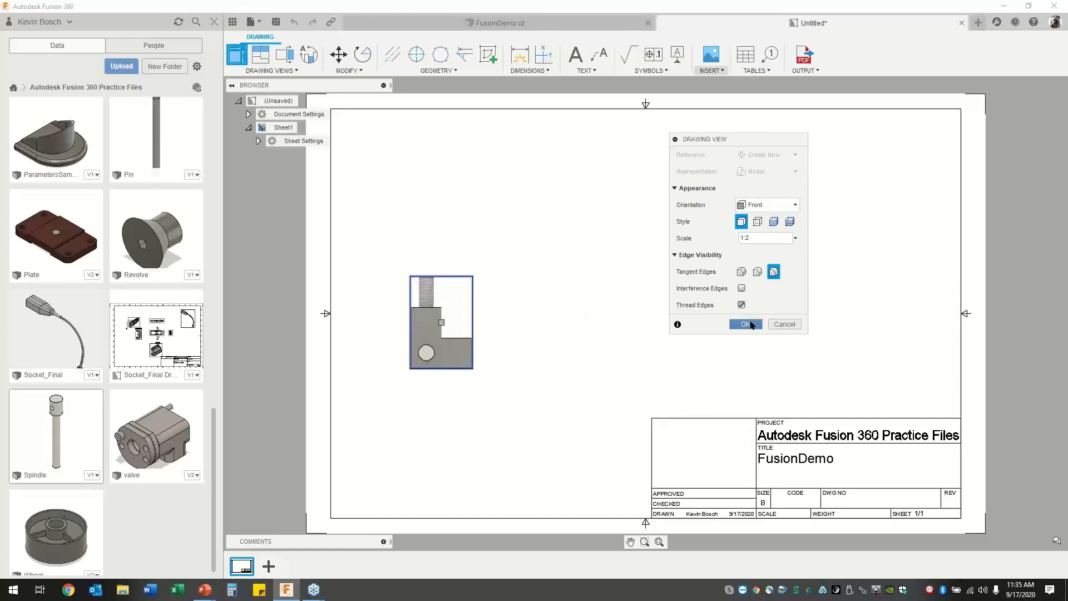
Project a side view to the right of the base view and a top view above it.
{"action": "left_click", "coordinate": [261, 57]}
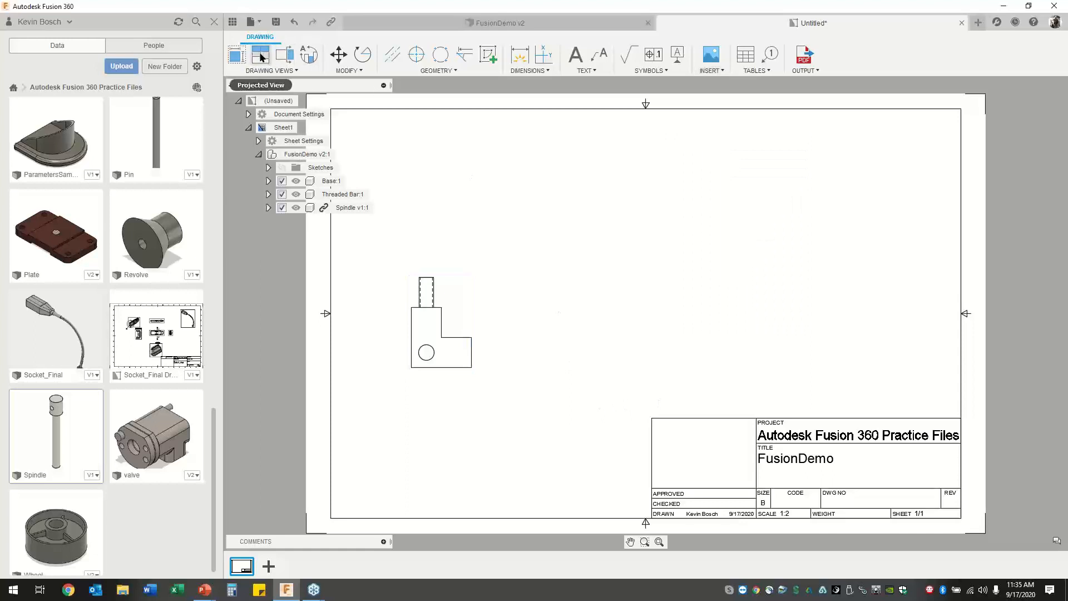
{"action": "left_click", "coordinate": [474, 320]}
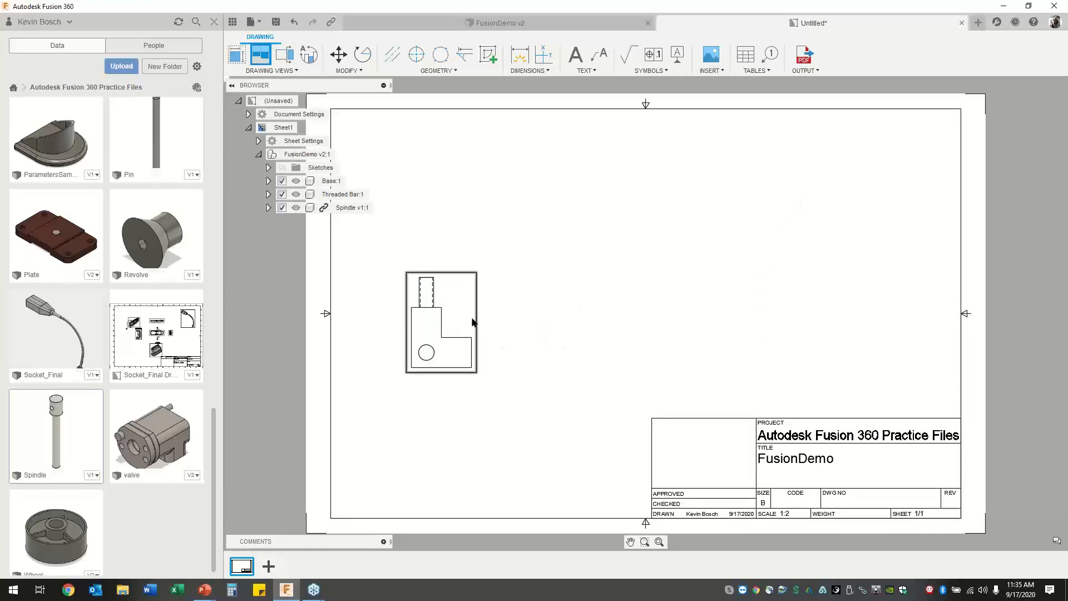
{"action": "left_click", "coordinate": [618, 323]}
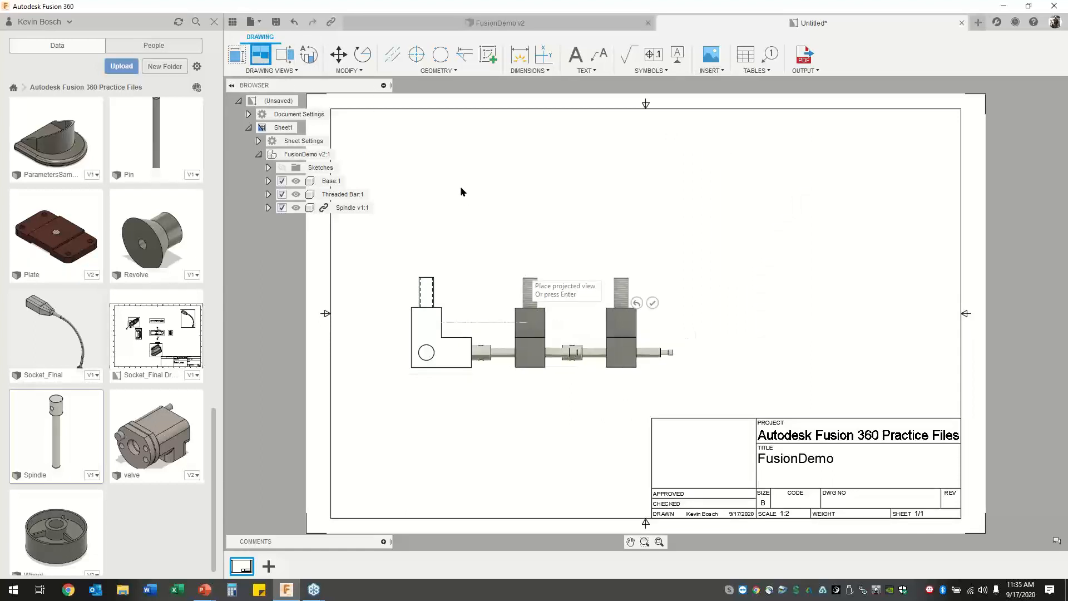
{"action": "left_click", "coordinate": [452, 180]}
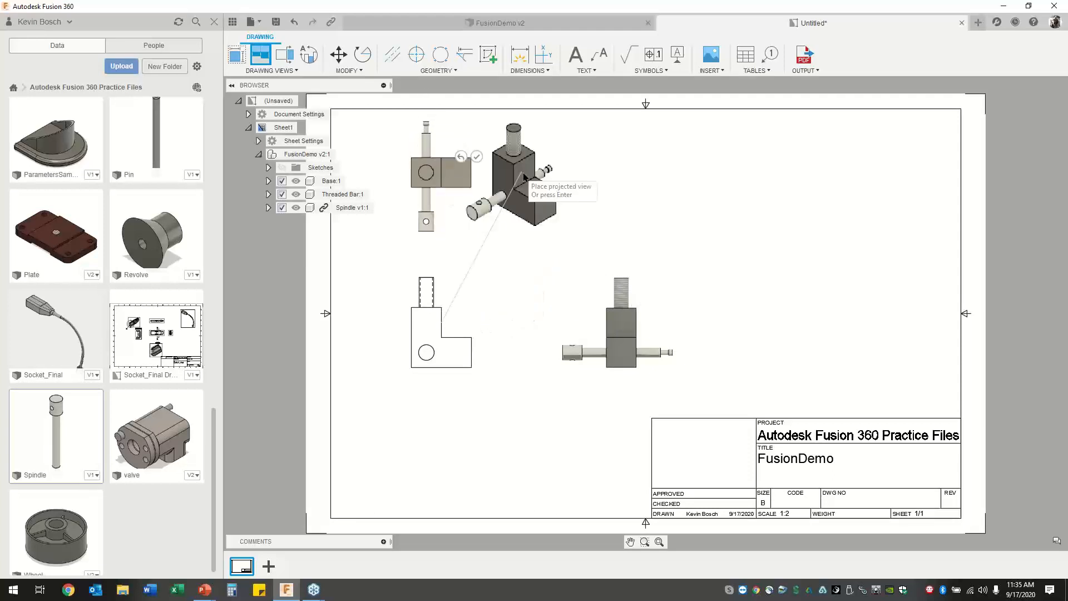
{"action": "right_click", "coordinate": [526, 175]}
{"action": "left_click", "coordinate": [572, 175]}
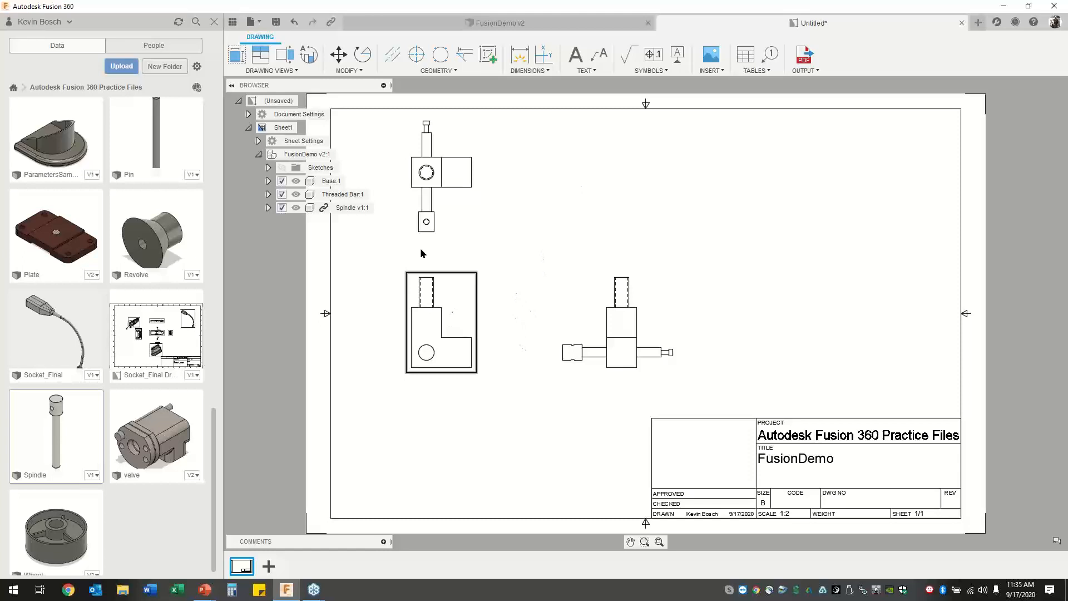
Project an isometric view from the base view into the upper right area of the sheet.
{"action": "left_click", "coordinate": [260, 54]}
{"action": "left_click", "coordinate": [467, 317]}
{"action": "right_click", "coordinate": [716, 192]}
{"action": "left_click", "coordinate": [759, 195]}
Change the isometric view's style to Shaded.
{"action": "left_click", "coordinate": [709, 249]}
{"action": "right_click", "coordinate": [708, 246]}
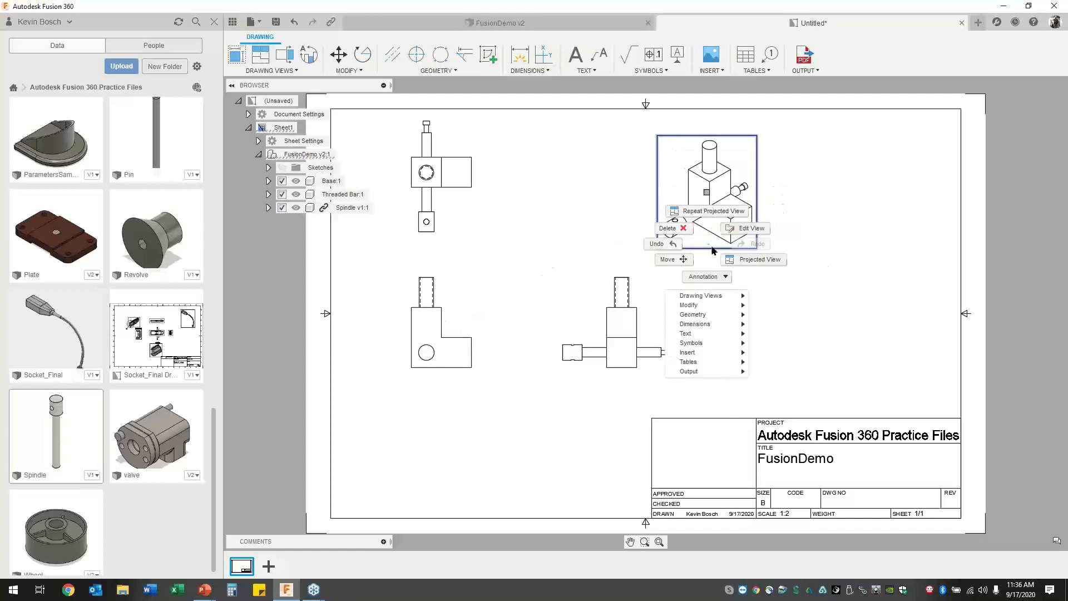
{"action": "left_click", "coordinate": [740, 230]}
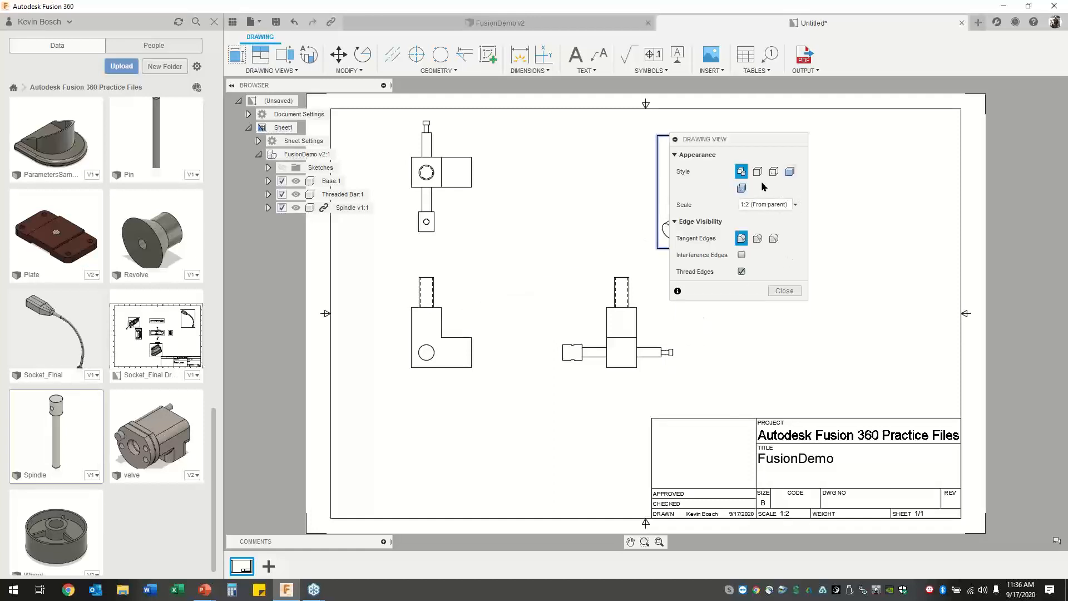
{"action": "left_click", "coordinate": [789, 171]}
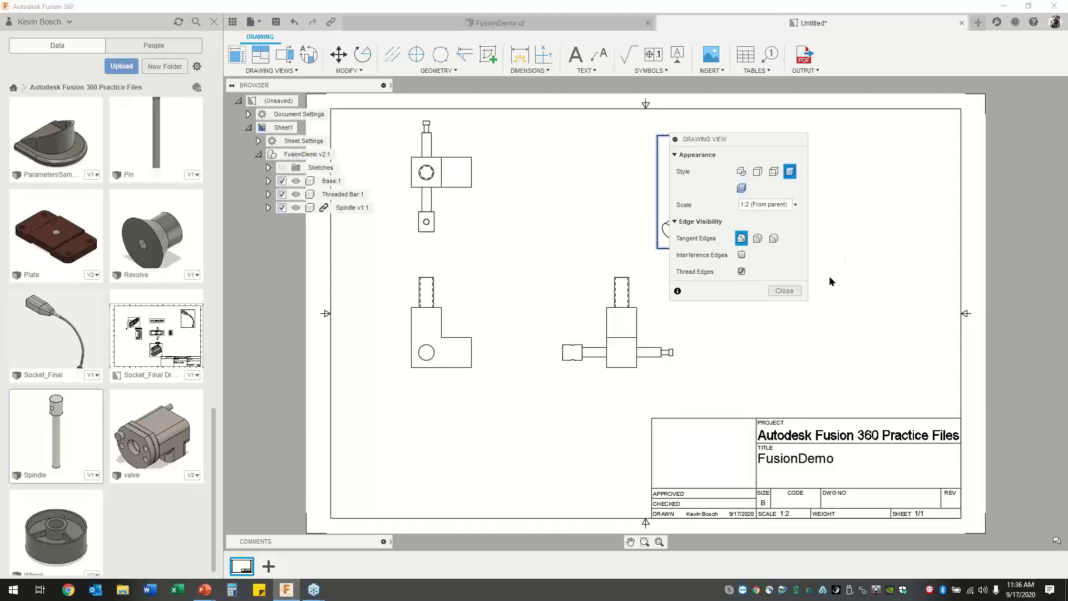
{"action": "left_click", "coordinate": [785, 291]}
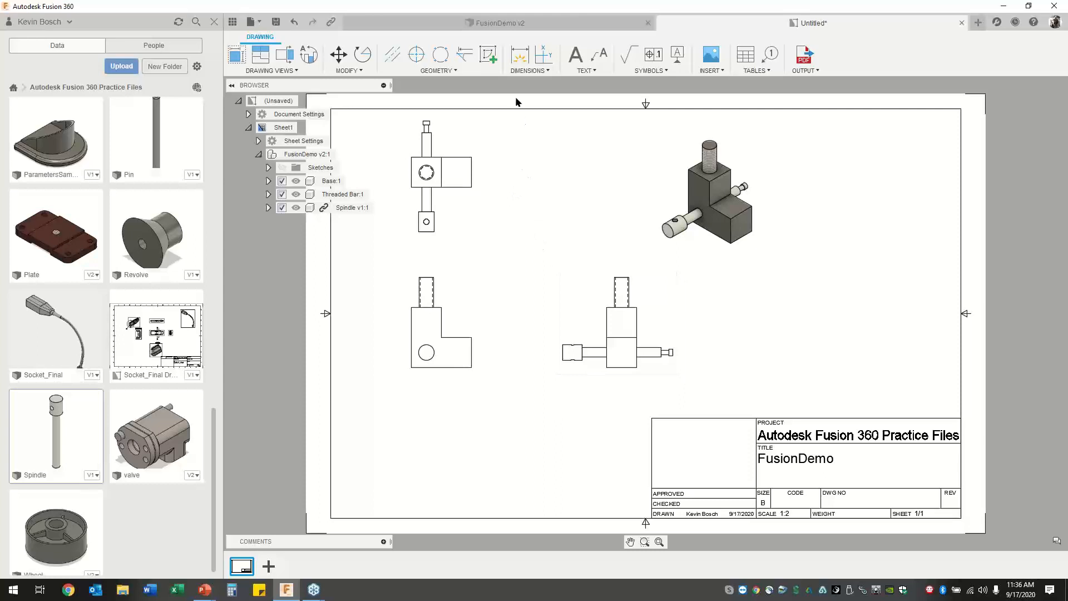
Dimension the Base's upper step height on the front view's right and its overall height on the left.
{"action": "left_click", "coordinate": [515, 56]}
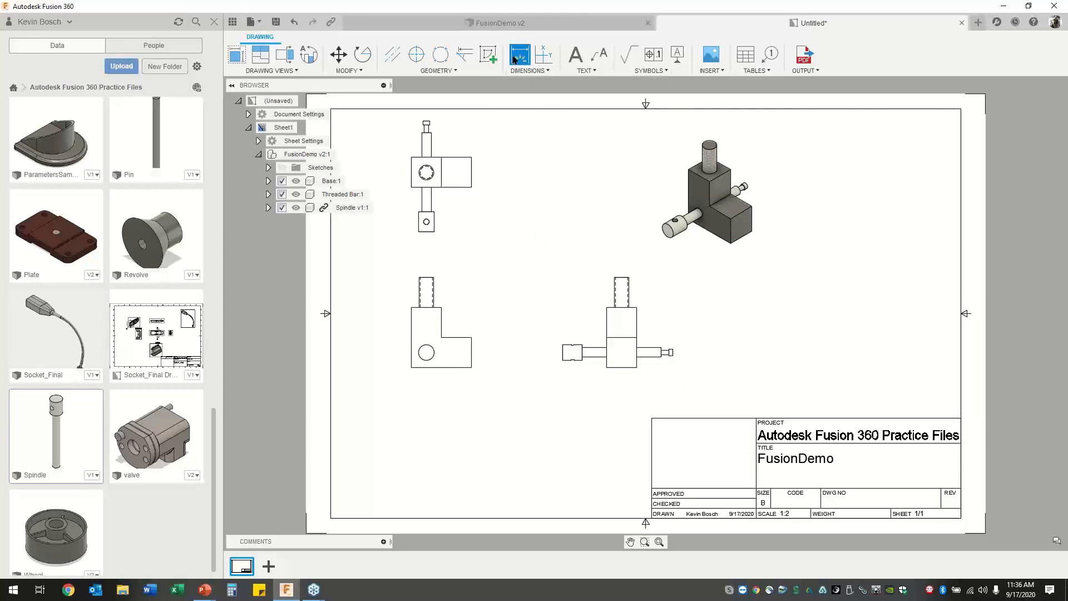
{"action": "left_click", "coordinate": [441, 325]}
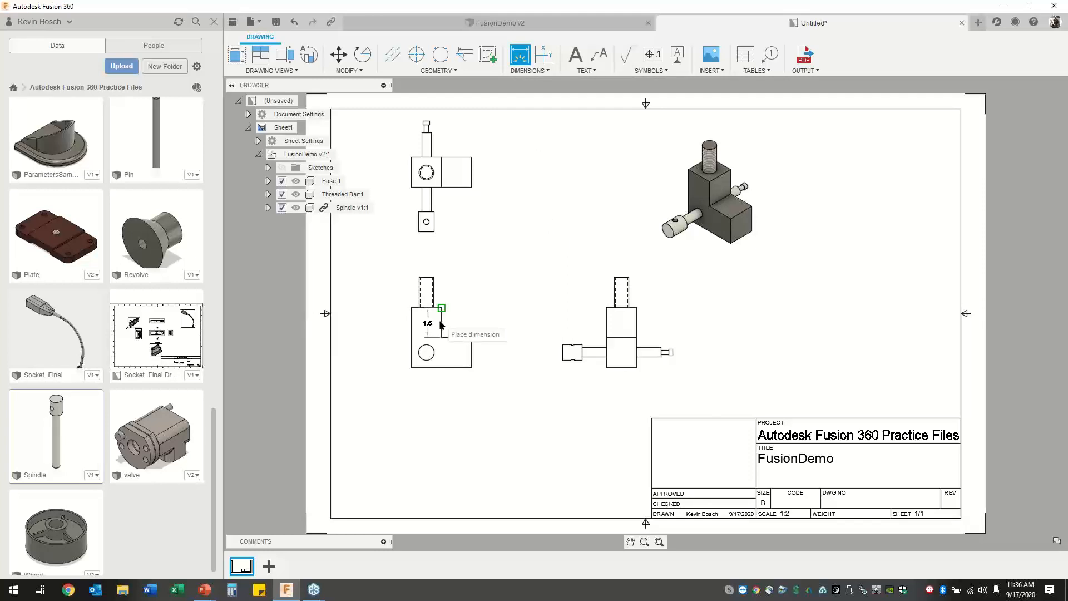
{"action": "left_click", "coordinate": [496, 323]}
{"action": "left_click", "coordinate": [413, 334]}
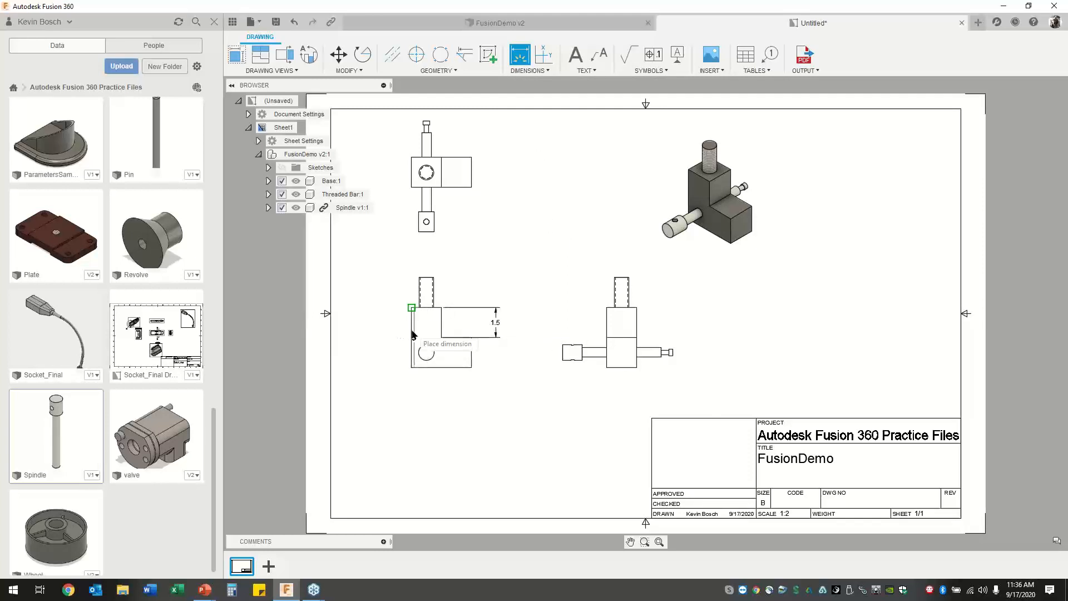
{"action": "left_click", "coordinate": [387, 337]}
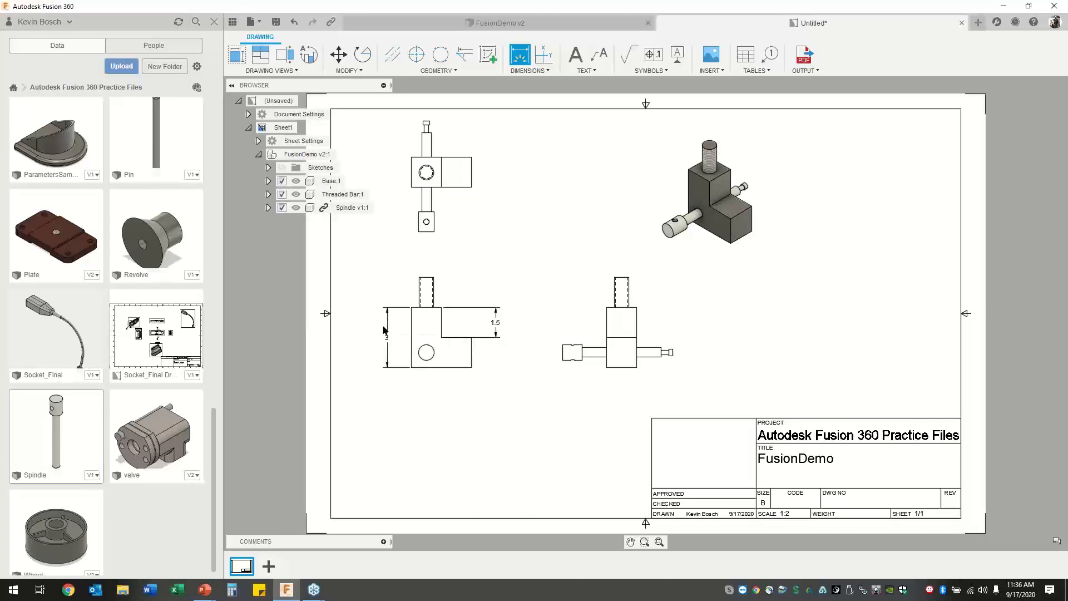
Add a diameter dimension to the circle in the front view, placing its text below the view.
{"action": "left_click", "coordinate": [423, 361]}
{"action": "key", "text": "Escape"}
{"action": "right_click", "coordinate": [402, 400]}
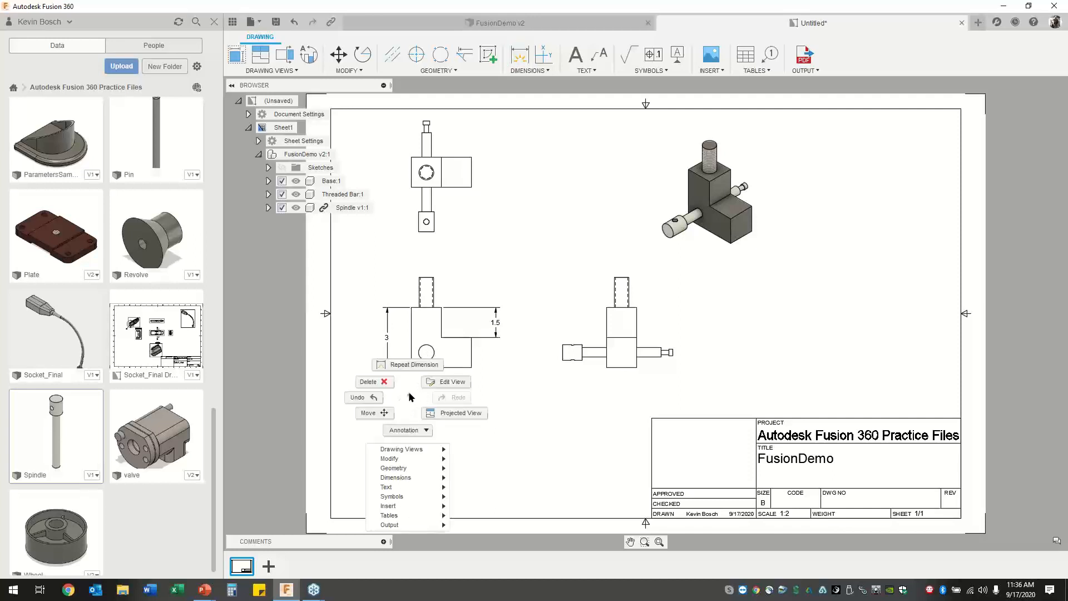
{"action": "left_click", "coordinate": [405, 364]}
{"action": "left_click", "coordinate": [421, 359]}
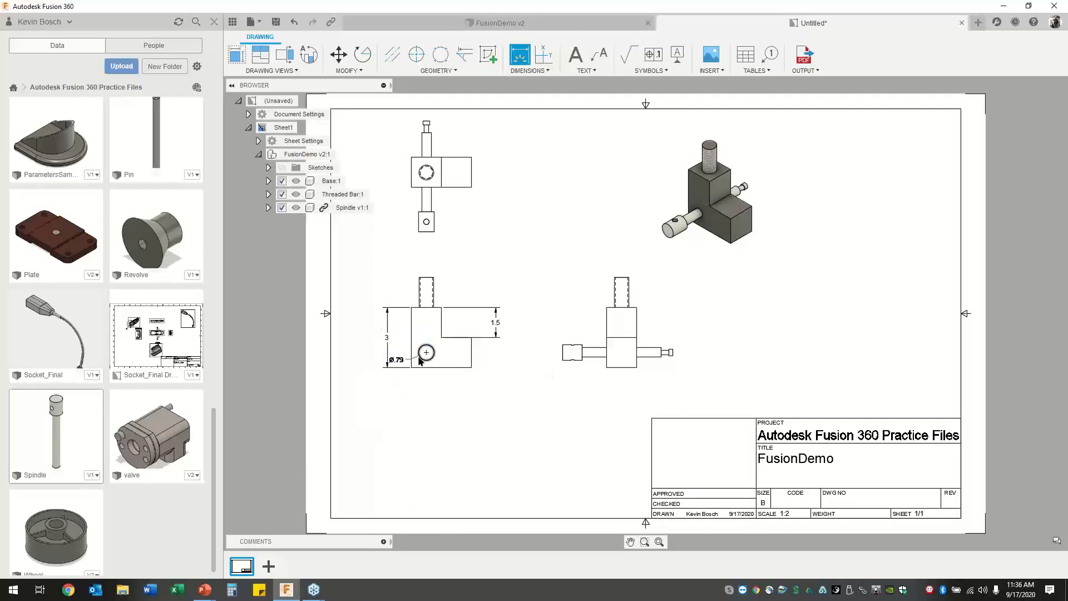
{"action": "left_click", "coordinate": [406, 392]}
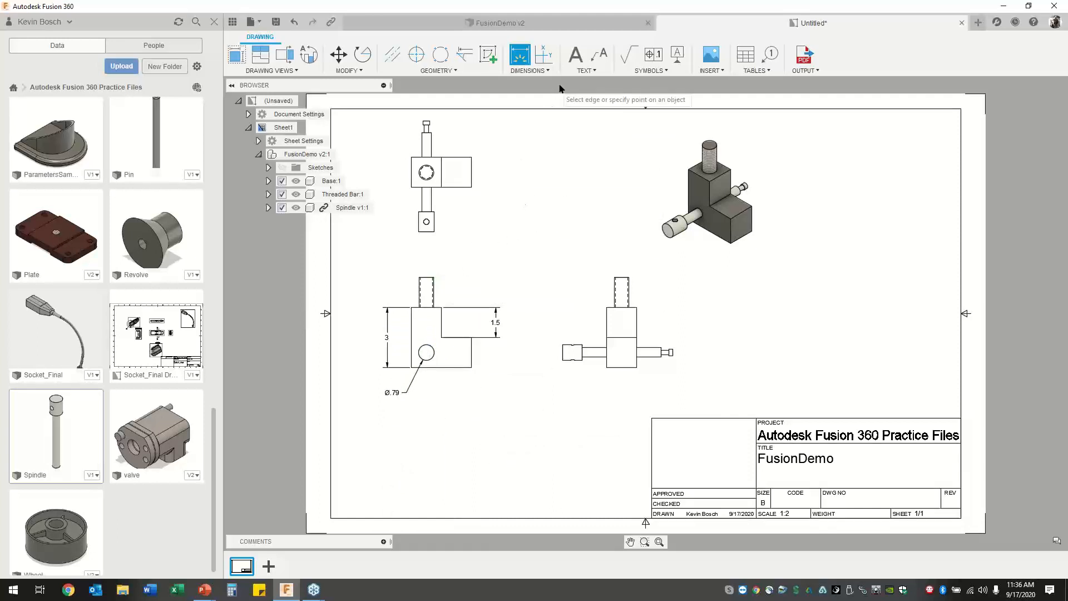
{"action": "left_click", "coordinate": [587, 71]}
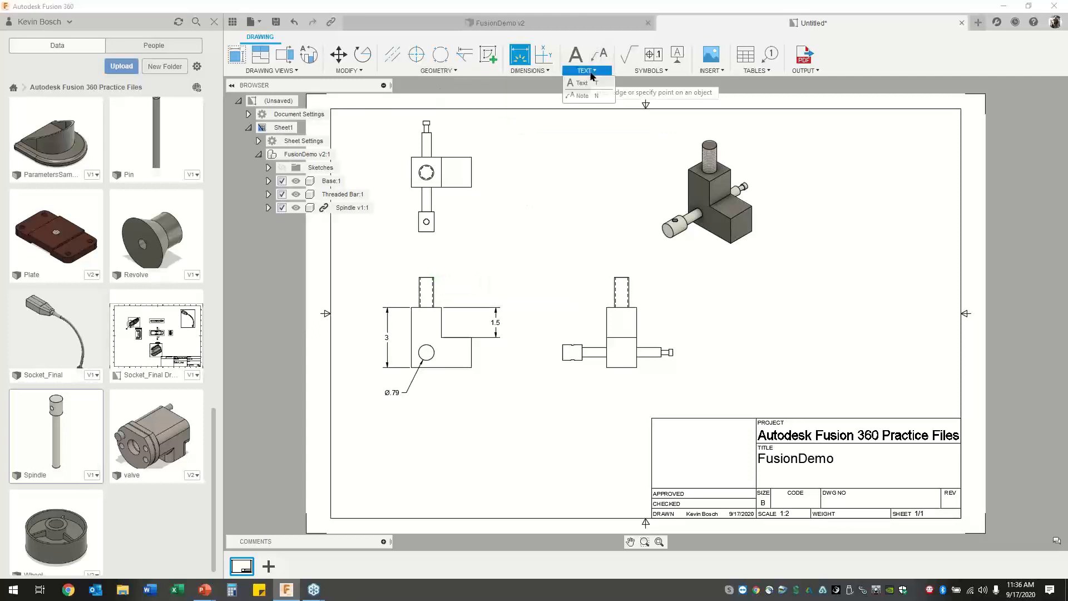
{"action": "left_click", "coordinate": [449, 71]}
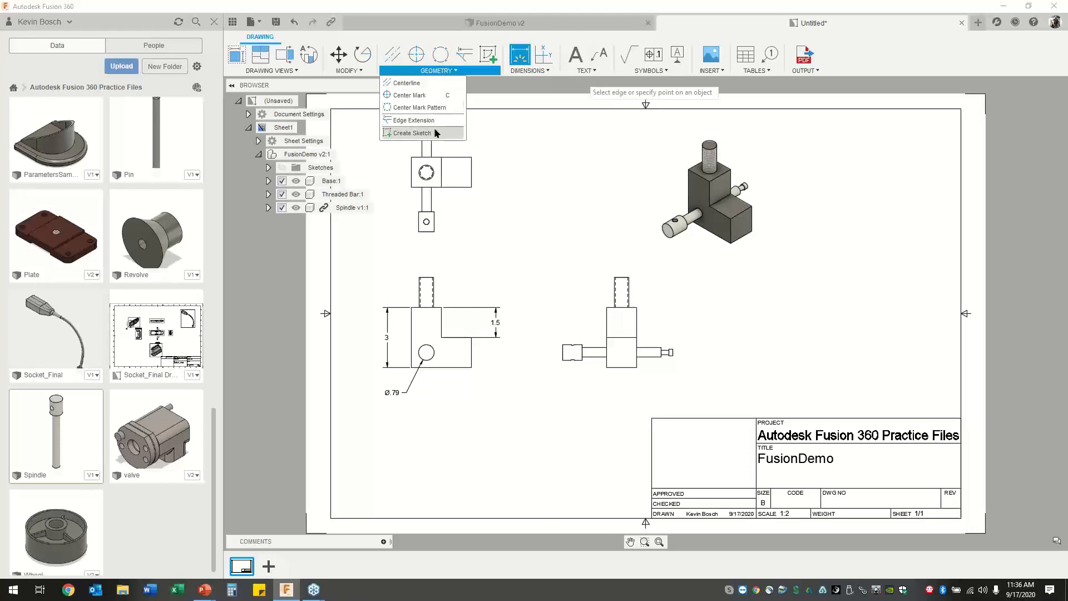
{"action": "left_click", "coordinate": [346, 70]}
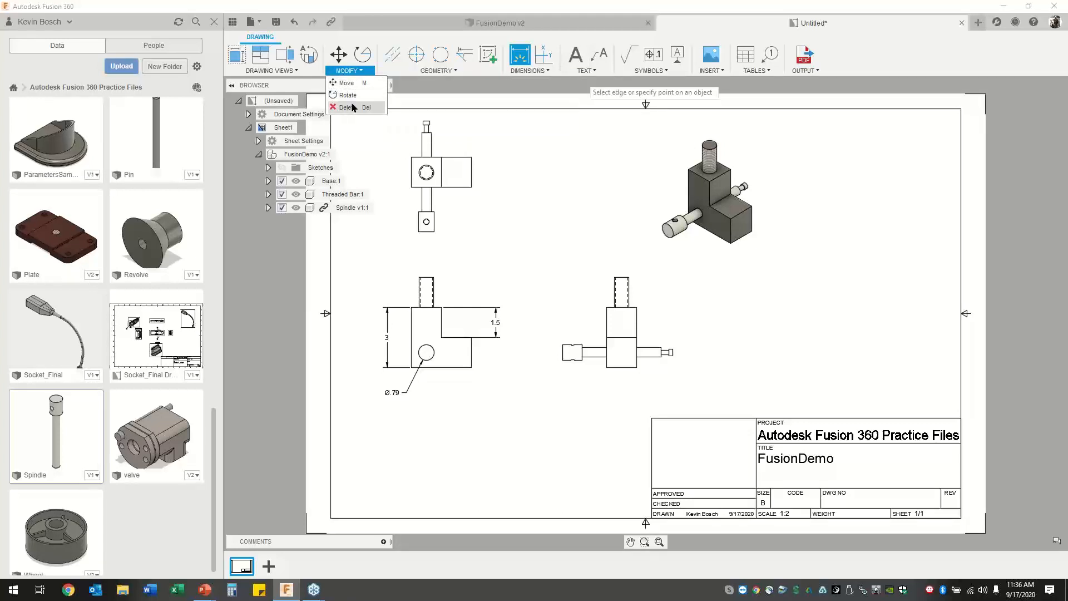
{"action": "left_click", "coordinate": [655, 73]}
{"action": "left_click", "coordinate": [656, 74]}
{"action": "left_click", "coordinate": [656, 73]}
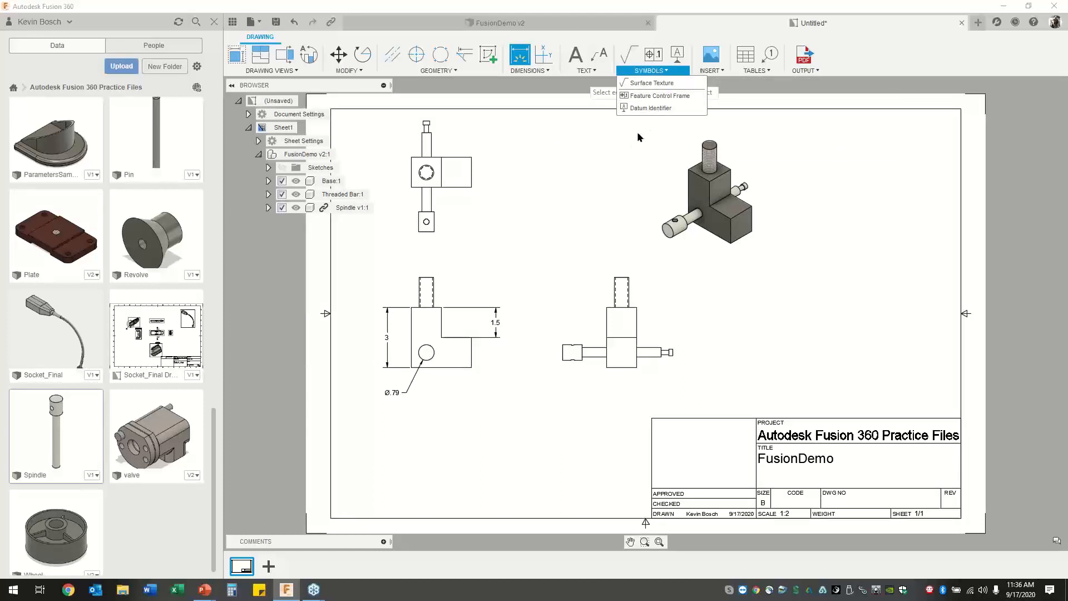
{"action": "left_click", "coordinate": [779, 99]}
{"action": "left_click", "coordinate": [744, 73]}
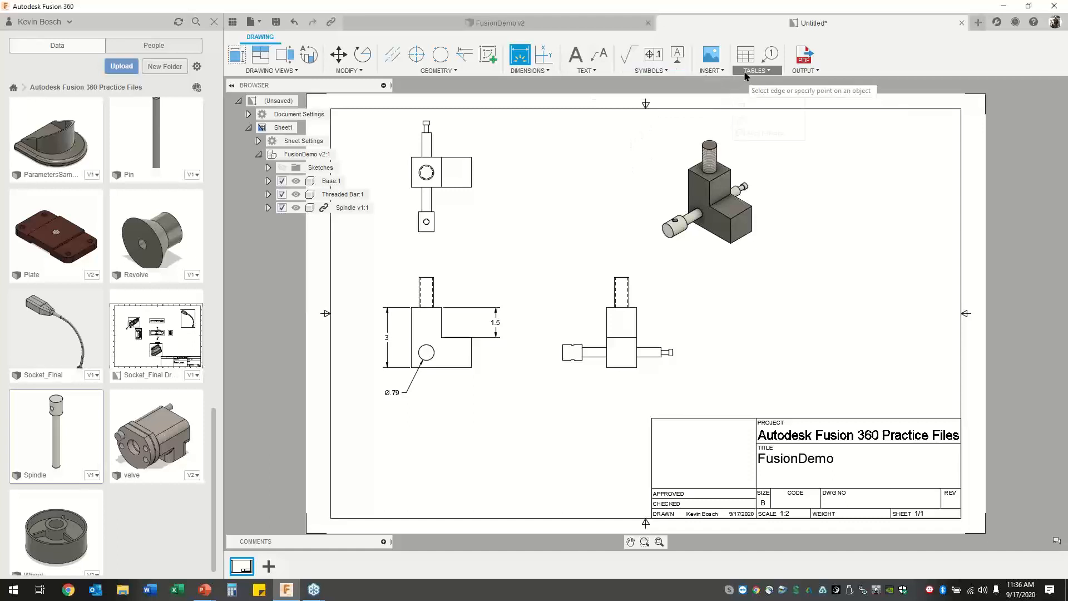
{"action": "left_click", "coordinate": [754, 71]}
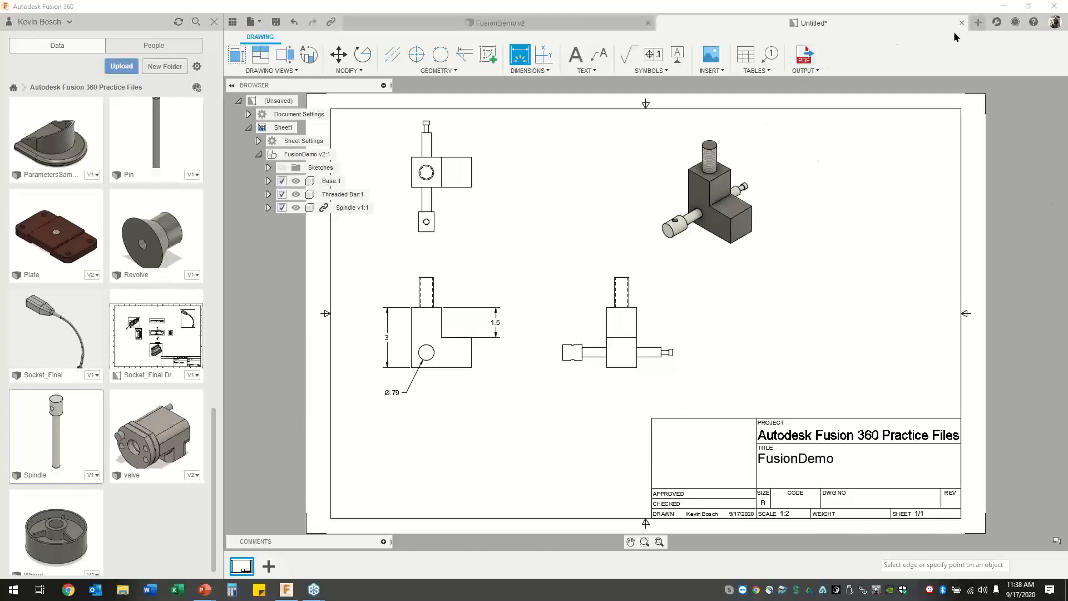
Create a new blank design and try to start a drawing from it.
{"action": "left_click", "coordinate": [978, 23]}
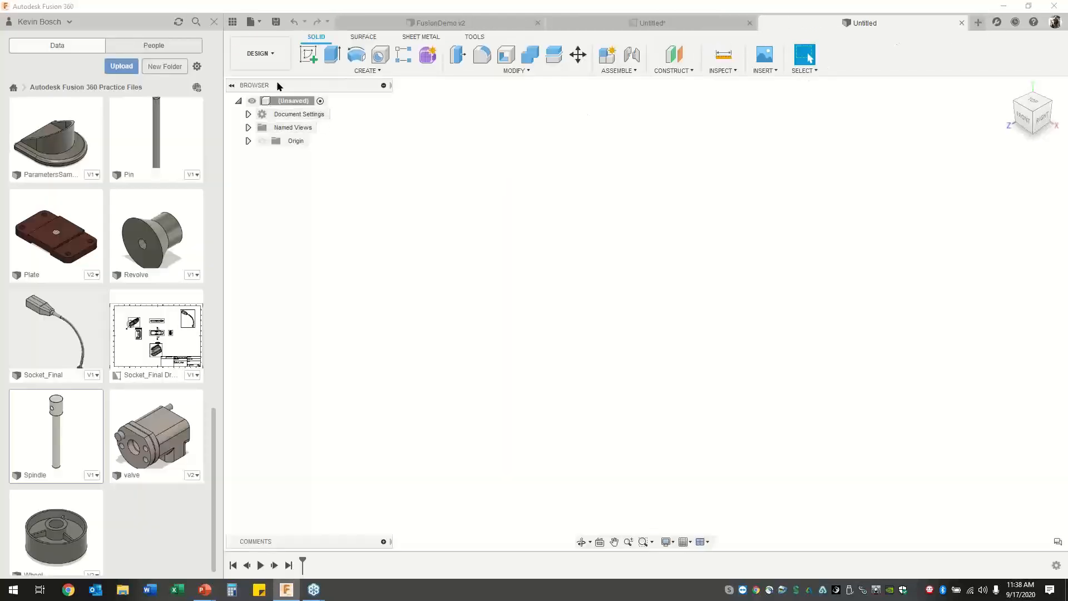
{"action": "left_click", "coordinate": [278, 52]}
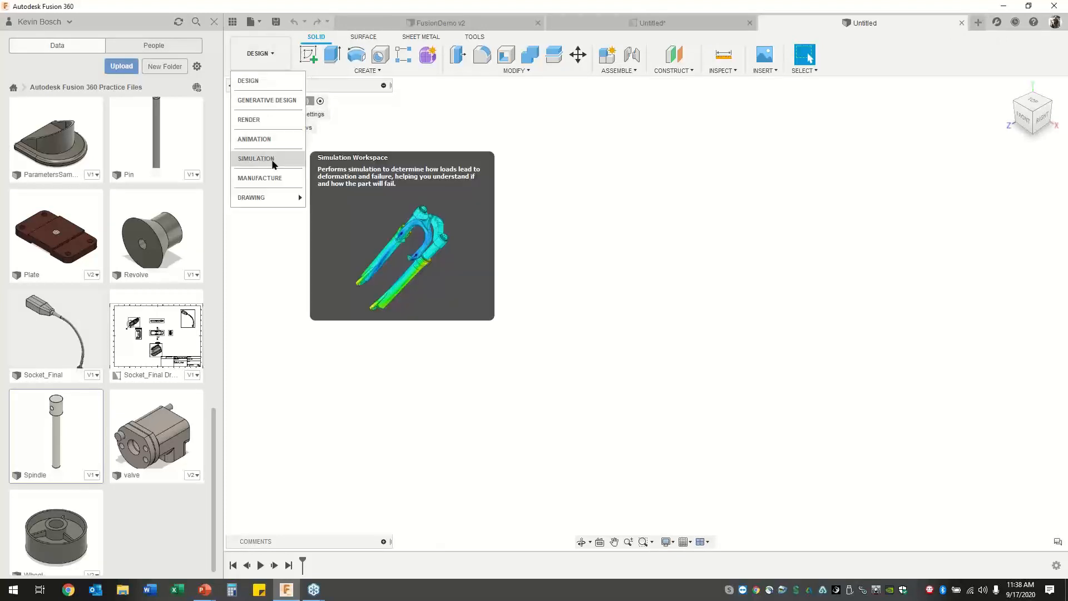
{"action": "mouse_move", "coordinate": [272, 196]}
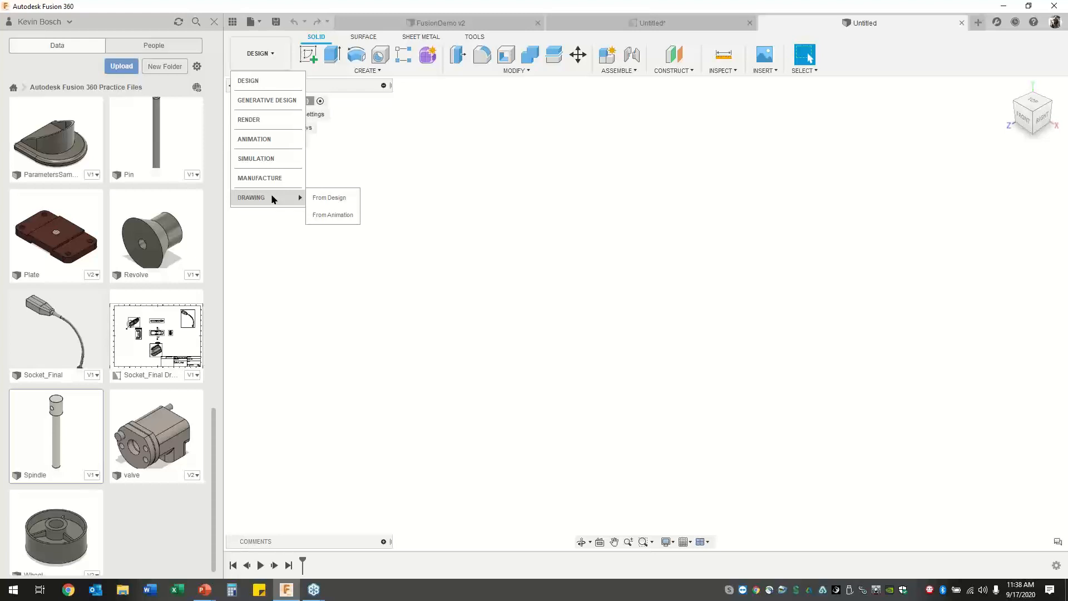
{"action": "left_click", "coordinate": [330, 198]}
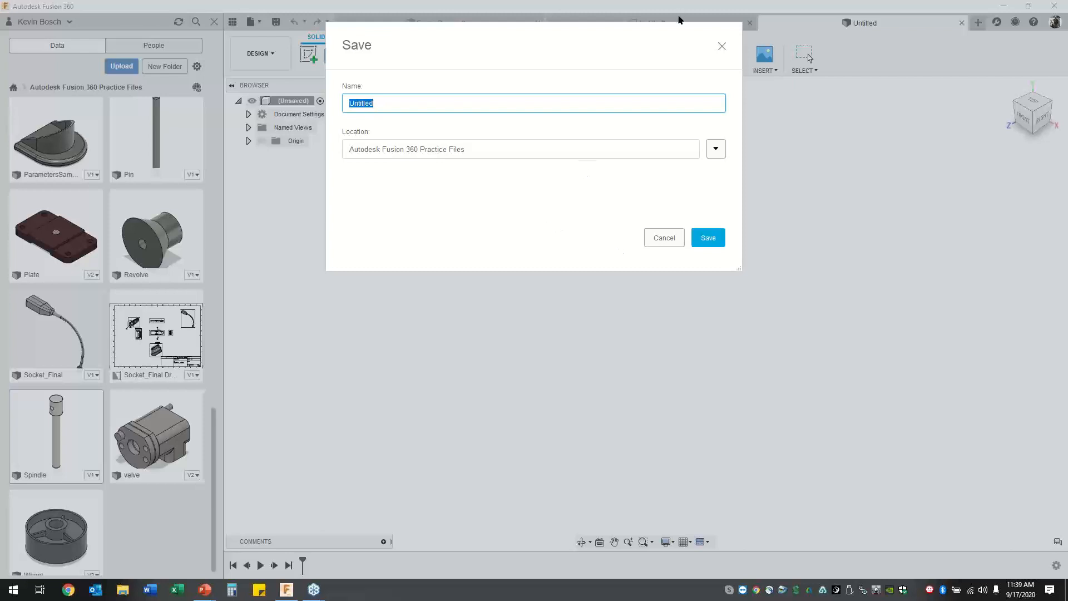
{"action": "left_click", "coordinate": [720, 45]}
Return to the FusionDemo assembly and open the Spindle design from the Autodesk Fusion 360 Practice Files project.
{"action": "left_click", "coordinate": [468, 22]}
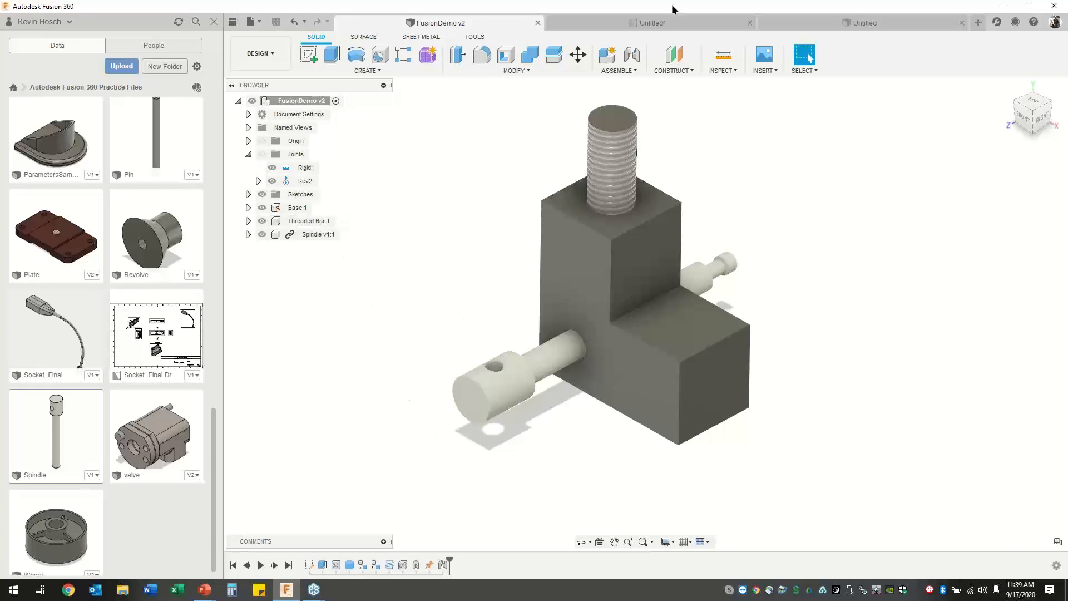
{"action": "left_click", "coordinate": [863, 24]}
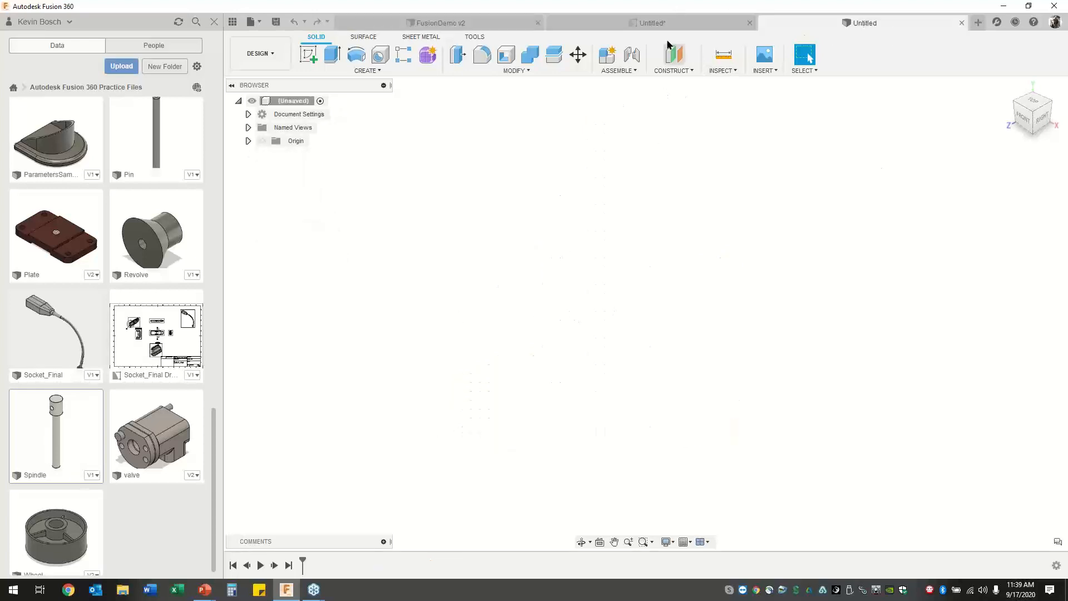
{"action": "left_click", "coordinate": [478, 23]}
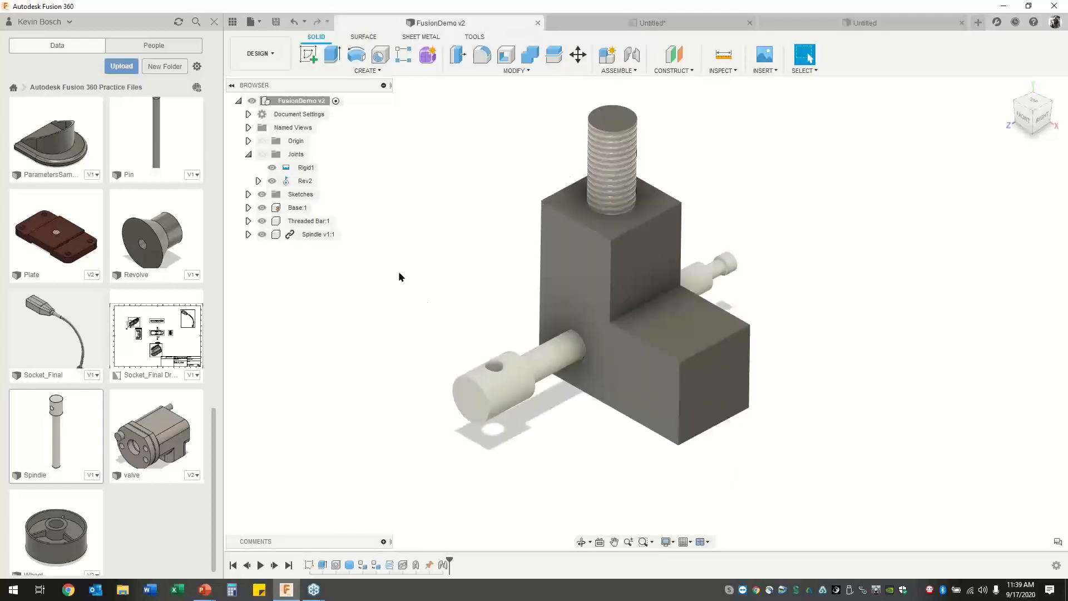
{"action": "right_click", "coordinate": [77, 441]}
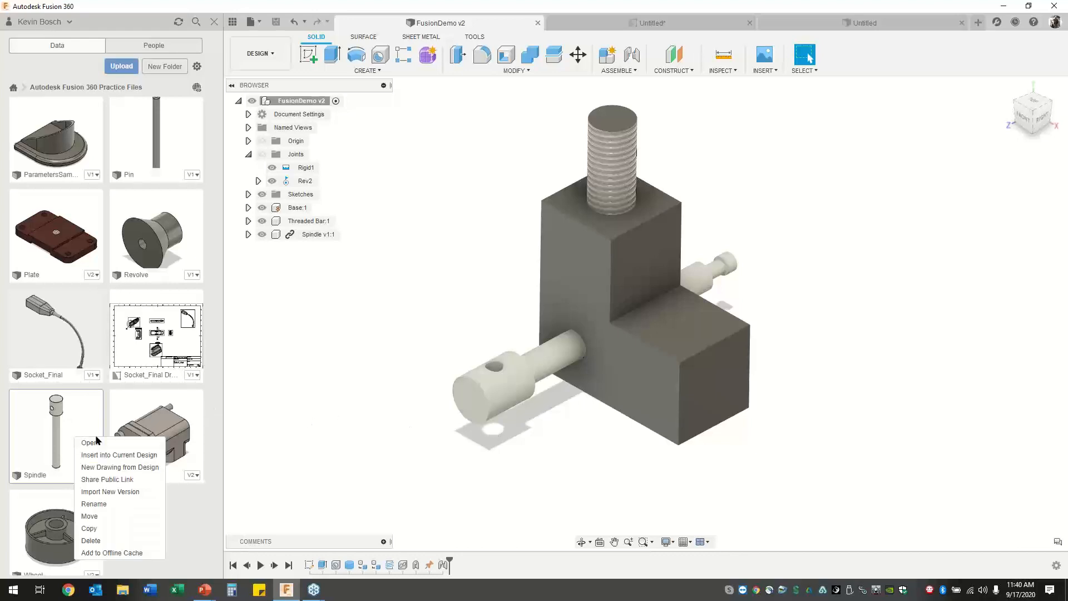
{"action": "left_click", "coordinate": [92, 444]}
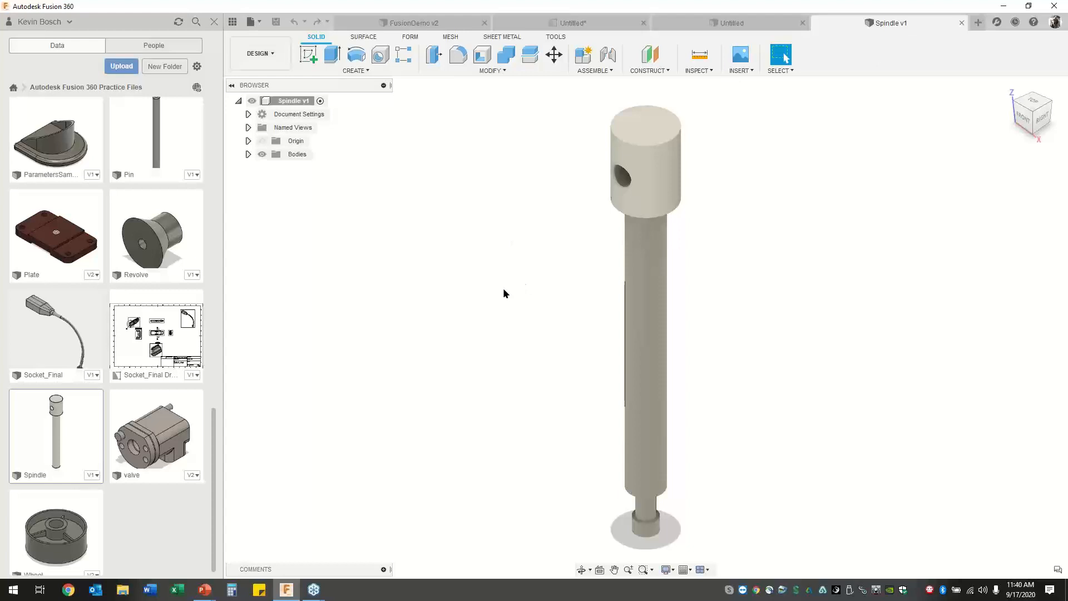
Examine the Save As options and the available project locations for the Spindle design.
{"action": "left_click", "coordinate": [259, 23]}
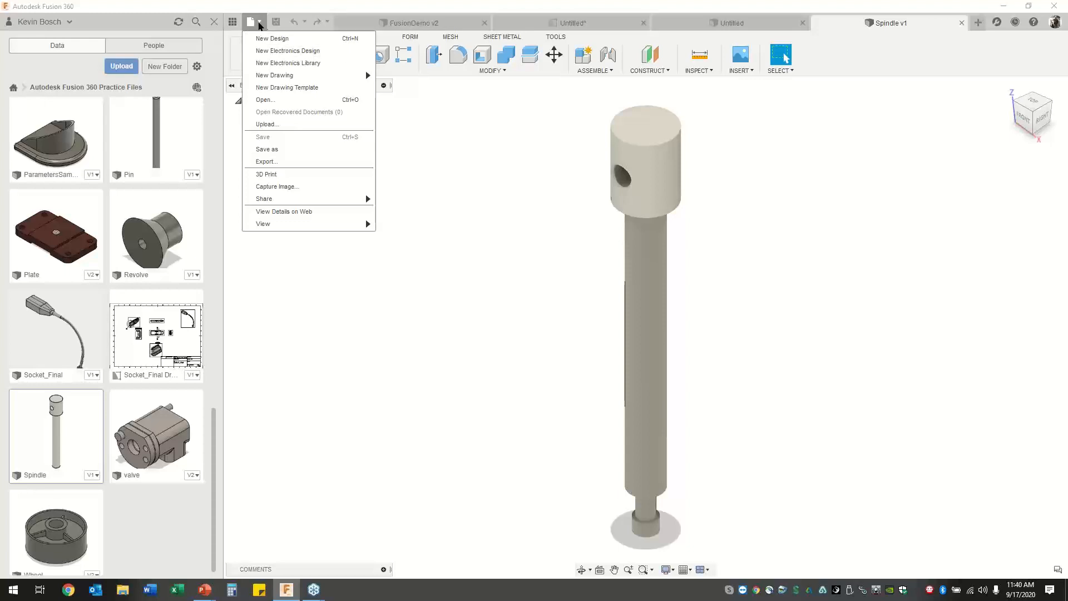
{"action": "left_click", "coordinate": [278, 149]}
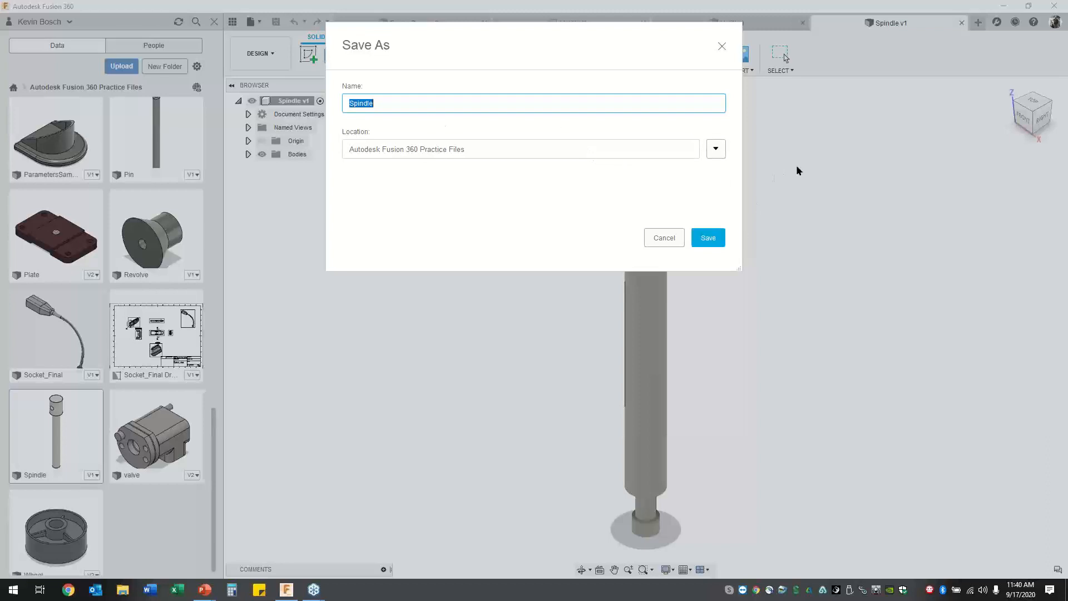
{"action": "left_click", "coordinate": [716, 149]}
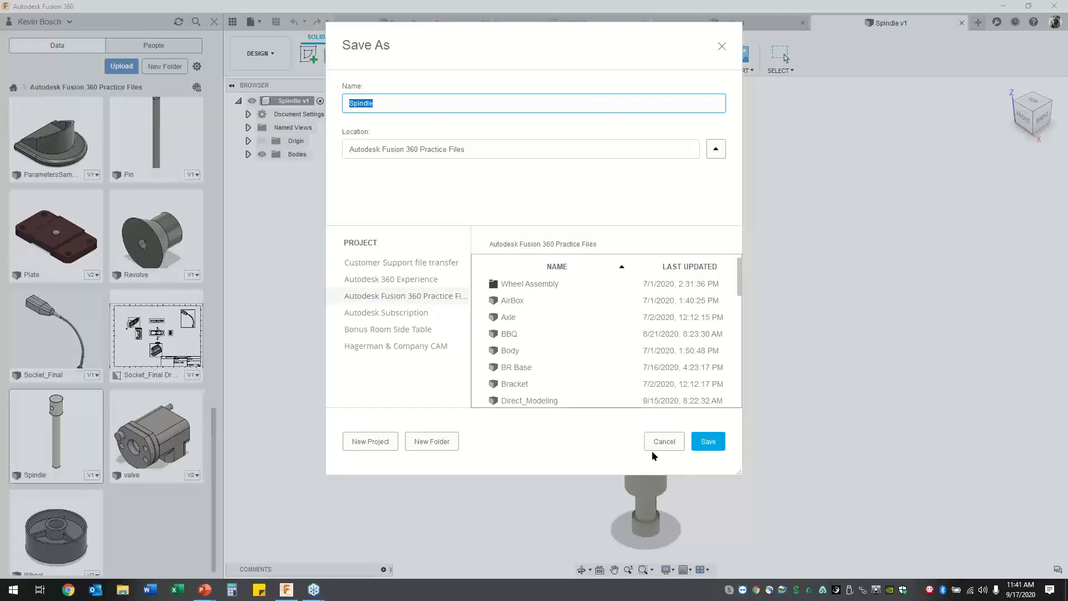
{"action": "left_click", "coordinate": [664, 442]}
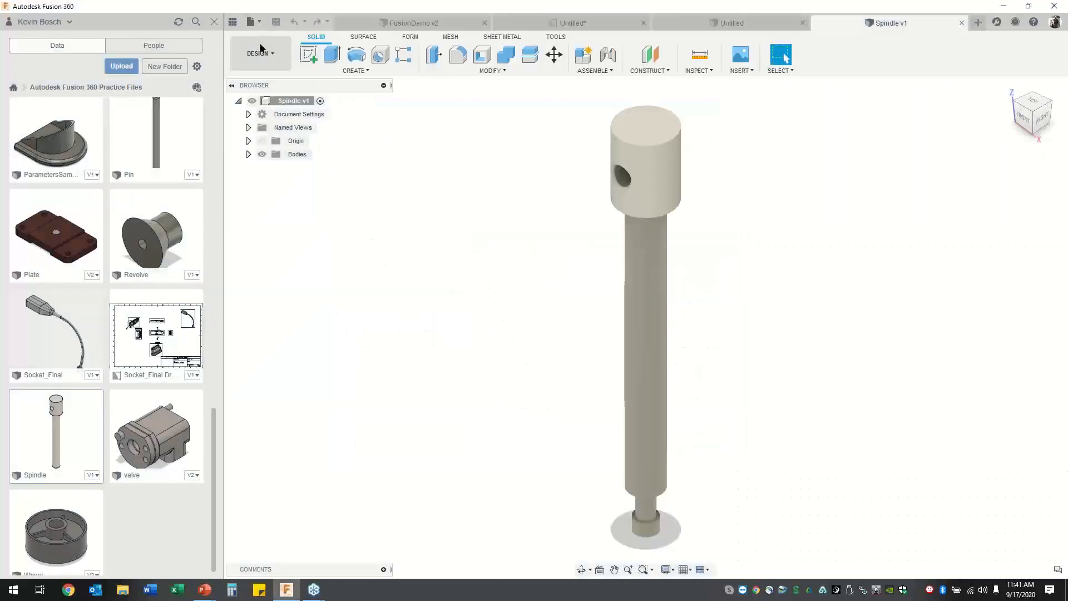
Examine the file types available for exporting the Spindle design.
{"action": "left_click", "coordinate": [259, 22]}
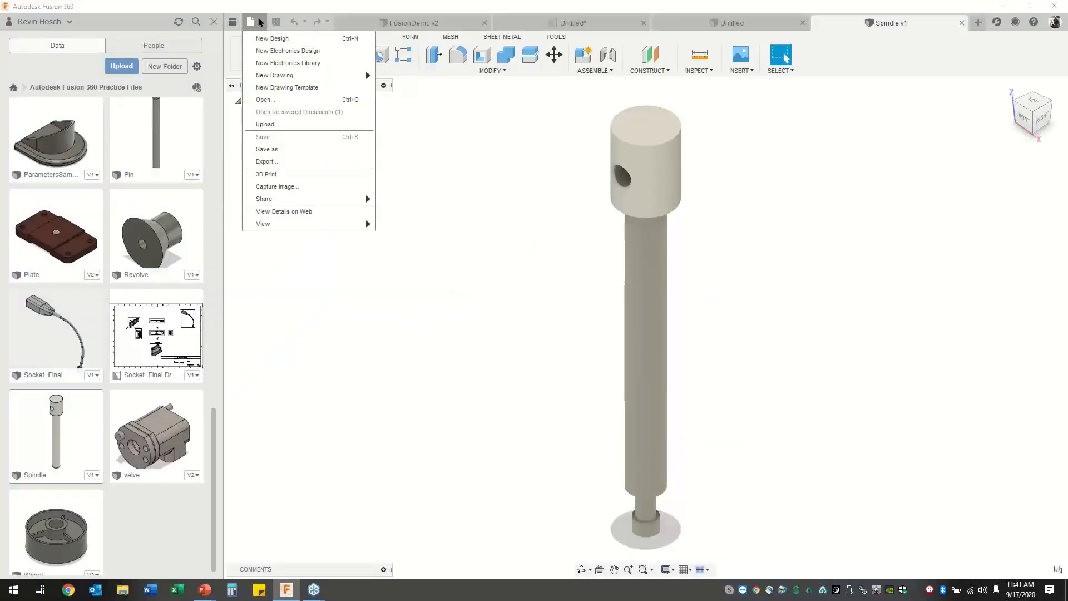
{"action": "left_click", "coordinate": [274, 162]}
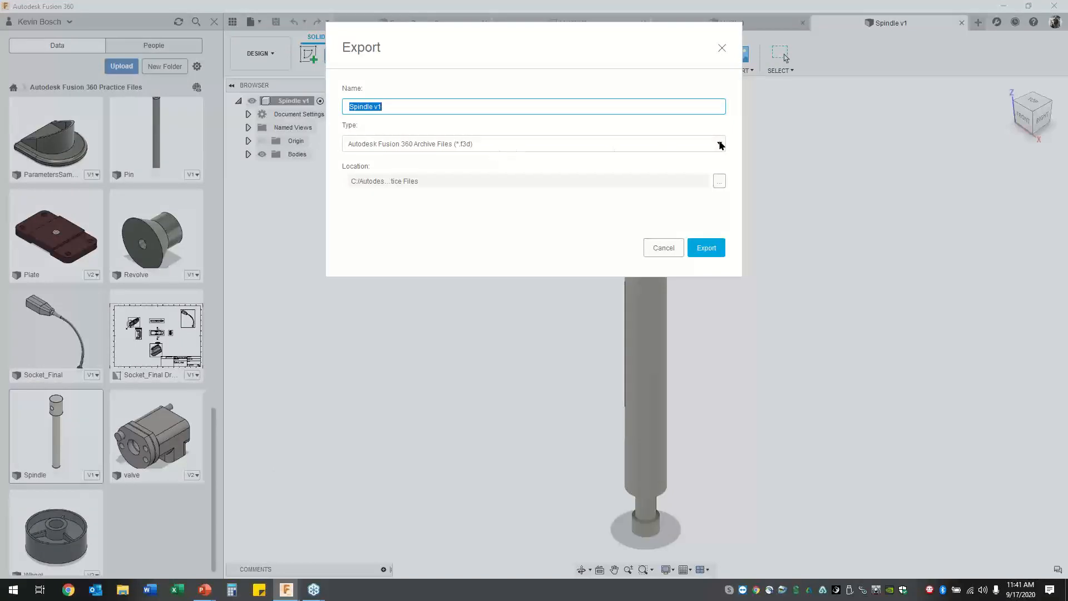
{"action": "left_click", "coordinate": [719, 144]}
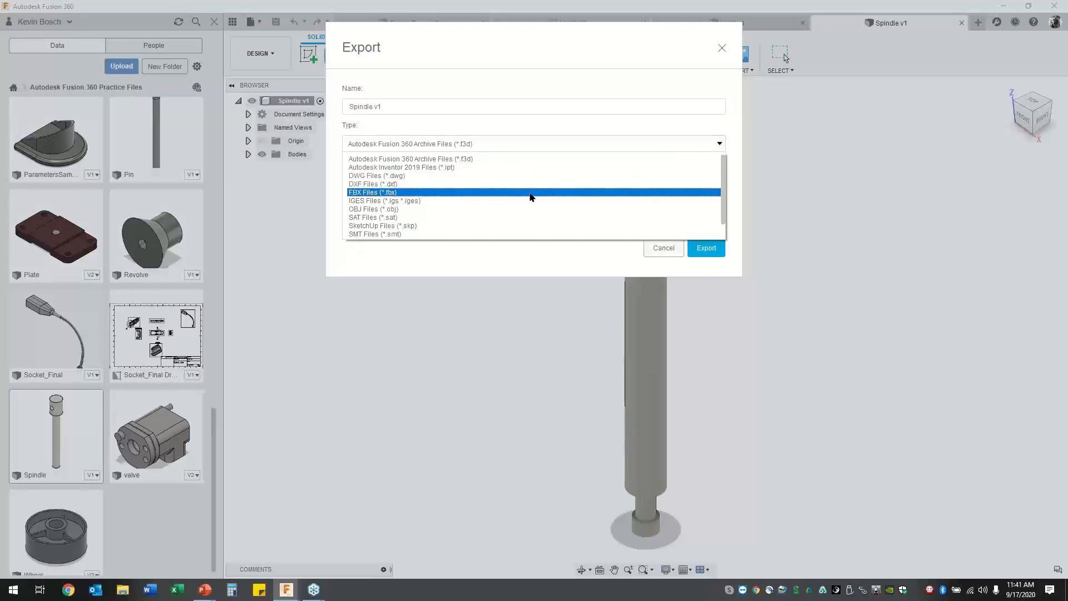
{"action": "scroll", "coordinate": [496, 220], "scroll_direction": "down", "scroll_amount": 1}
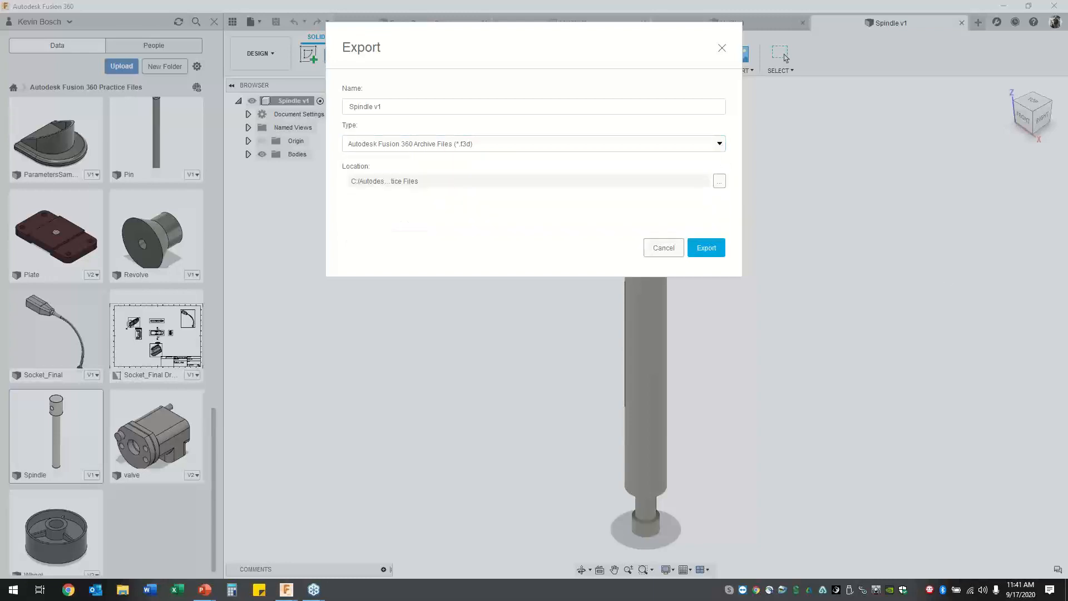
{"action": "left_click", "coordinate": [459, 229]}
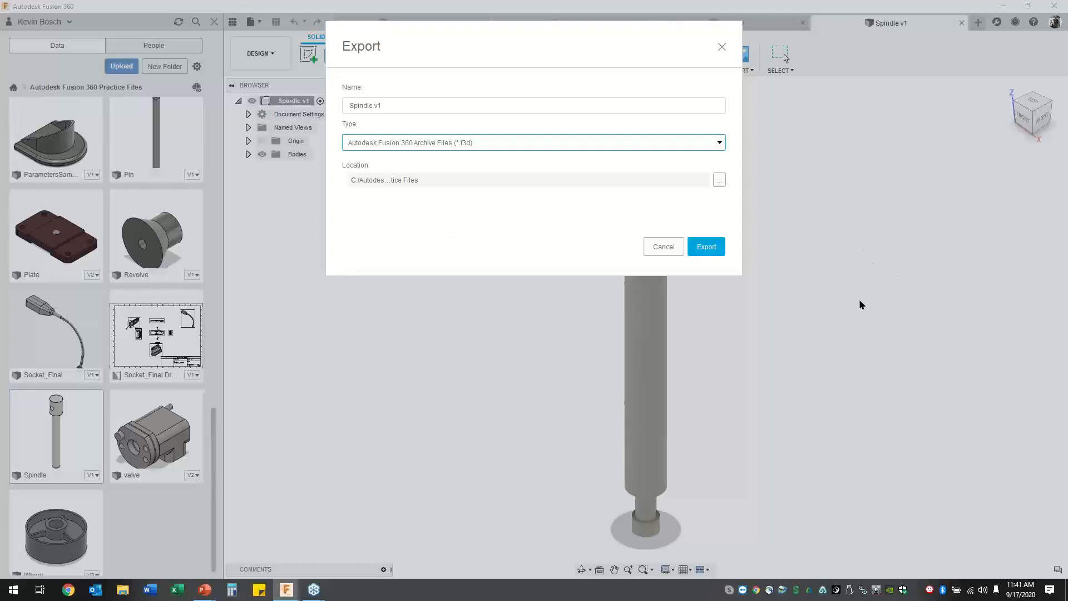
{"action": "left_click", "coordinate": [669, 246]}
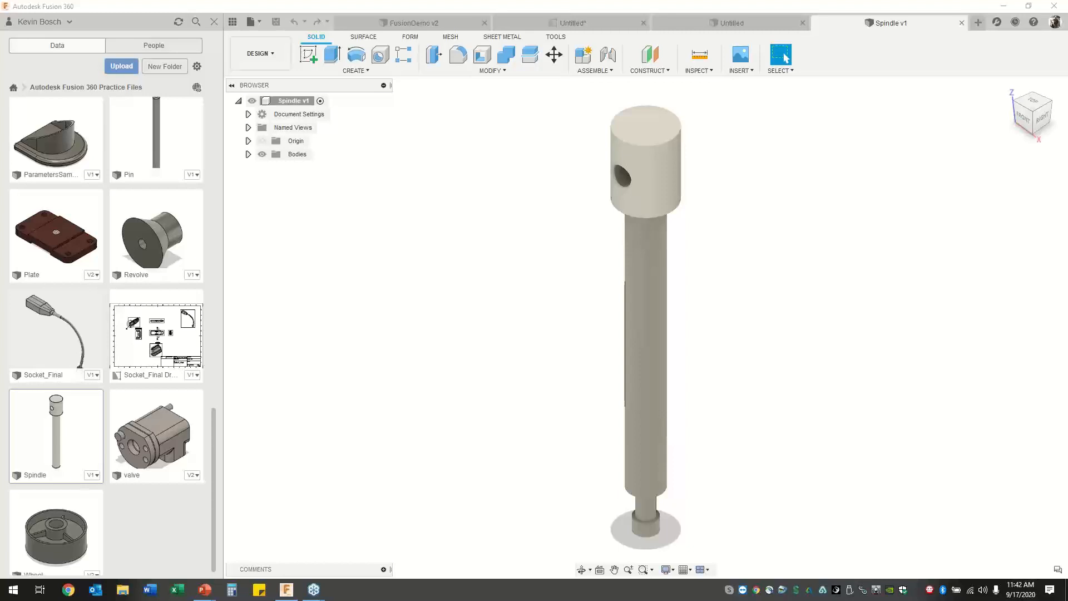
Examine the 3D Print settings for the FusionDemo assembly, including the print utility choices and the refinement options.
{"action": "left_click", "coordinate": [415, 23]}
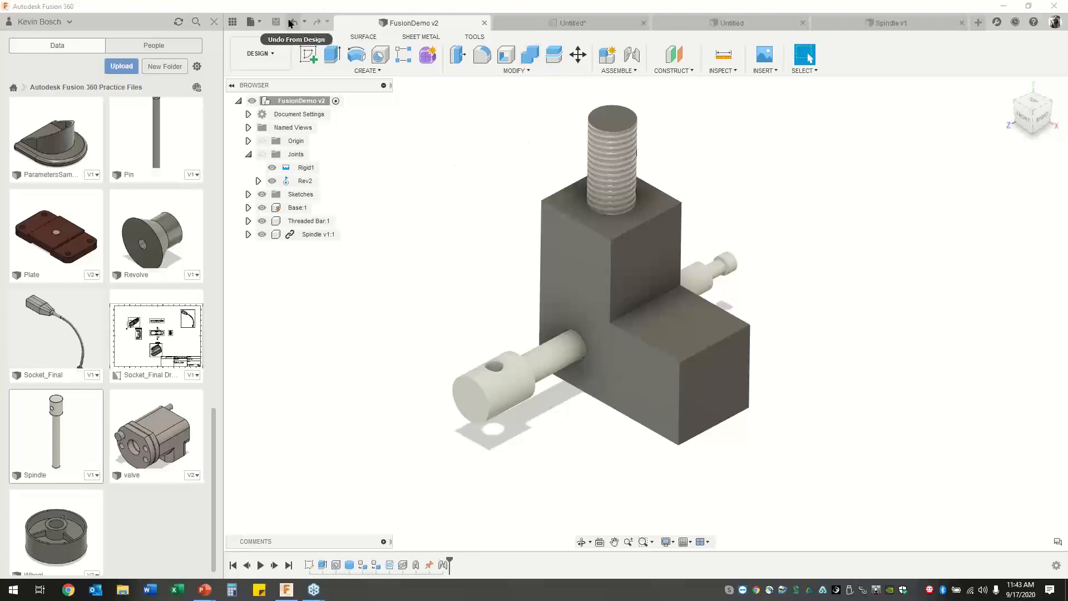
{"action": "left_click", "coordinate": [260, 25]}
{"action": "left_click", "coordinate": [281, 173]}
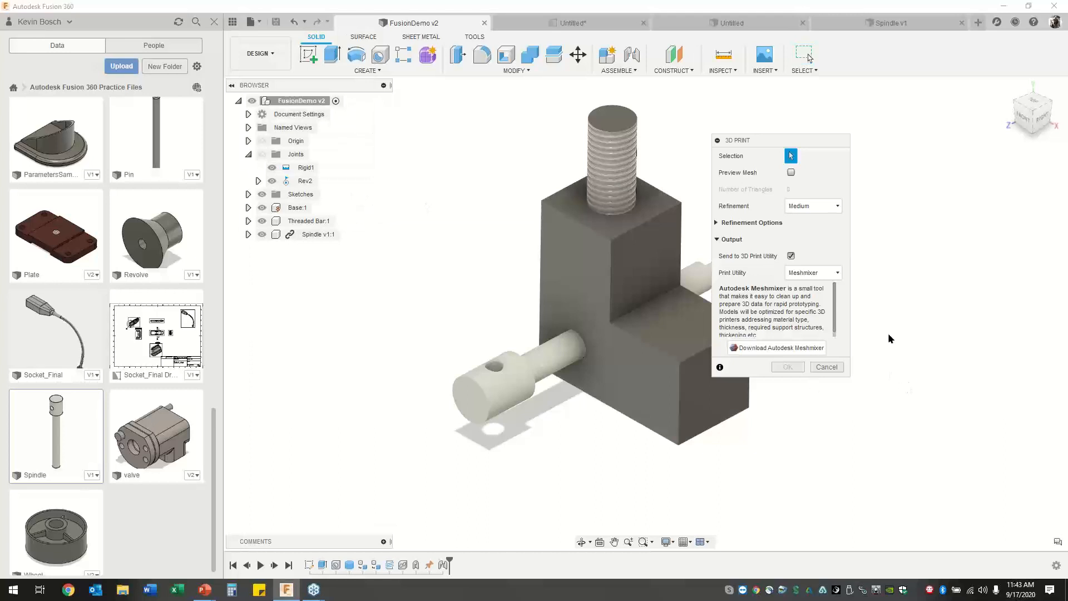
{"action": "left_click_drag", "start_coordinate": [756, 140], "coordinate": [490, 88]}
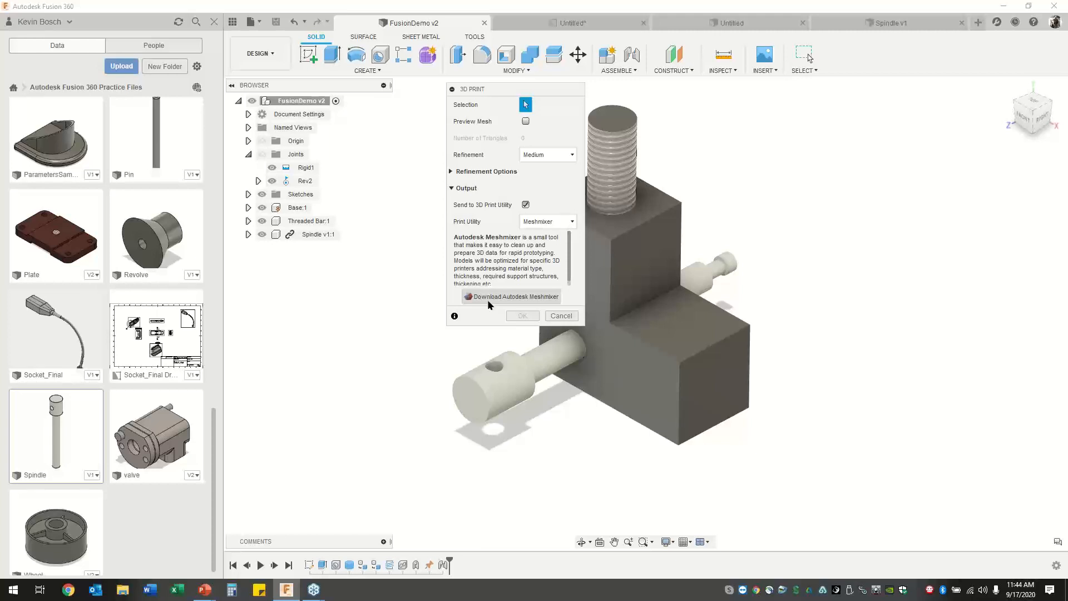
{"action": "left_click", "coordinate": [572, 223]}
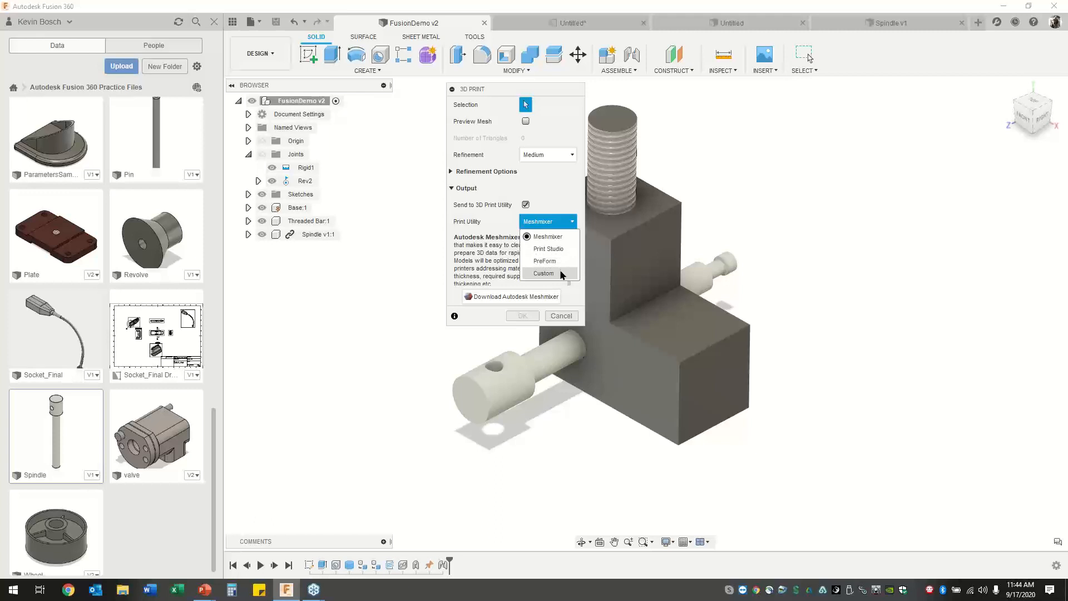
{"action": "left_click", "coordinate": [499, 224]}
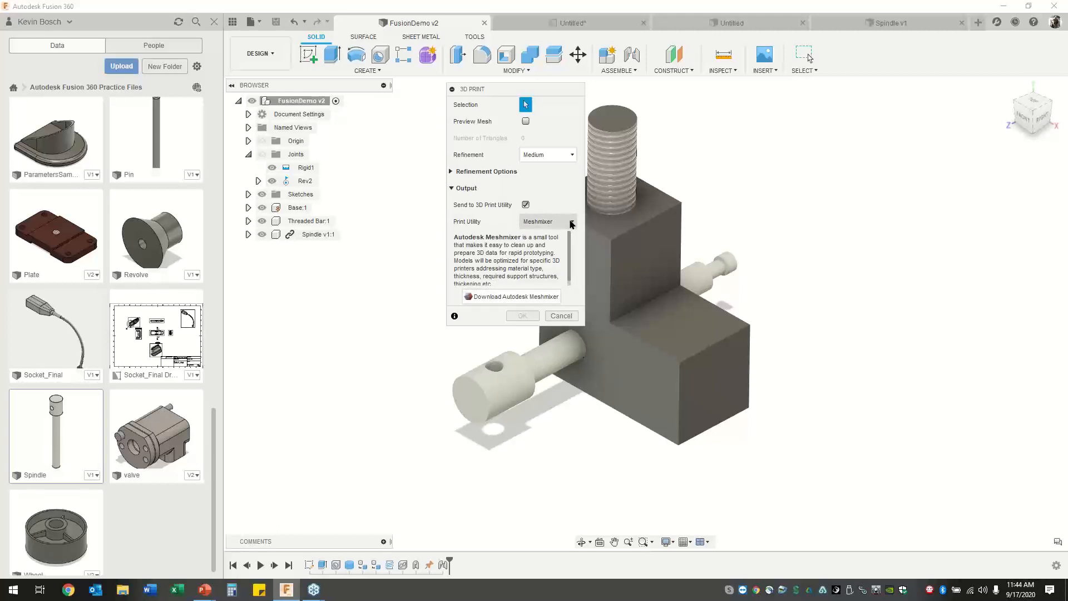
{"action": "left_click", "coordinate": [453, 172]}
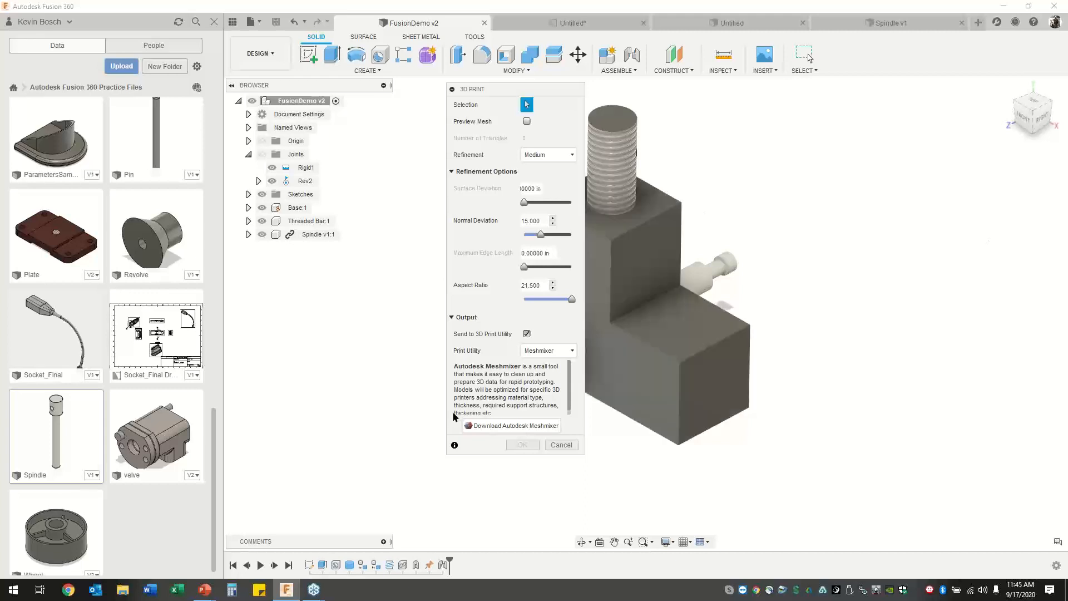
{"action": "left_click", "coordinate": [573, 446]}
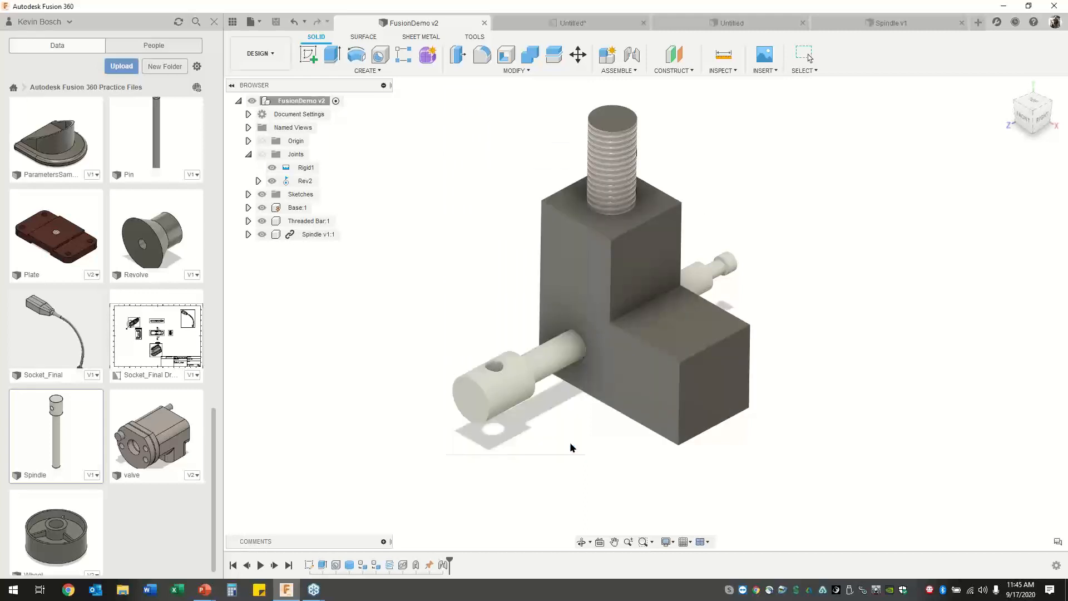
Activate the Base component in the FusionDemo assembly and clear its selection.
{"action": "left_click", "coordinate": [296, 208]}
{"action": "left_click", "coordinate": [320, 209]}
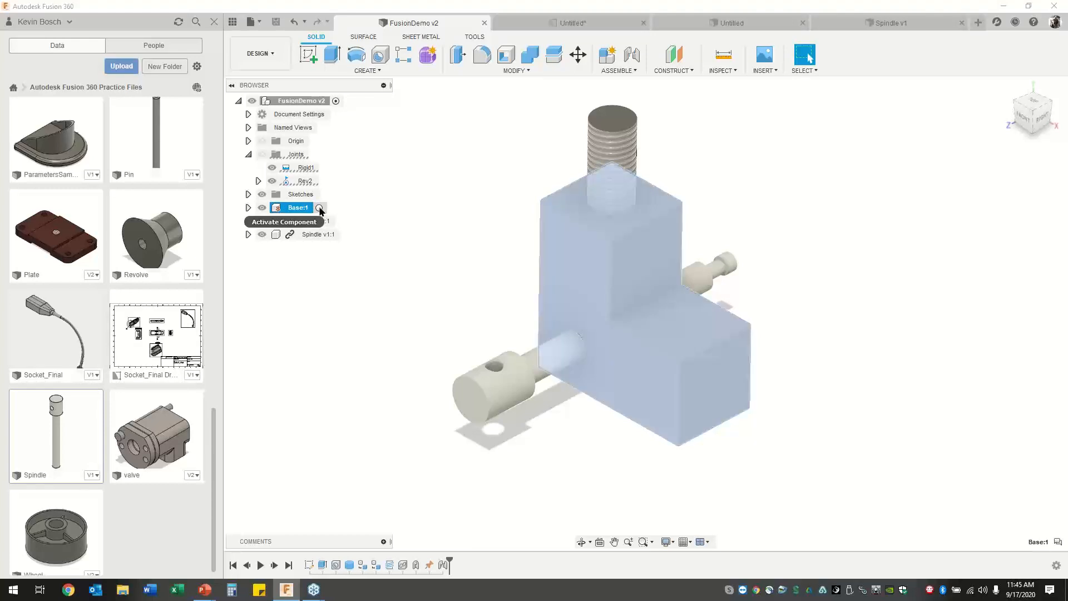
{"action": "left_click", "coordinate": [319, 208]}
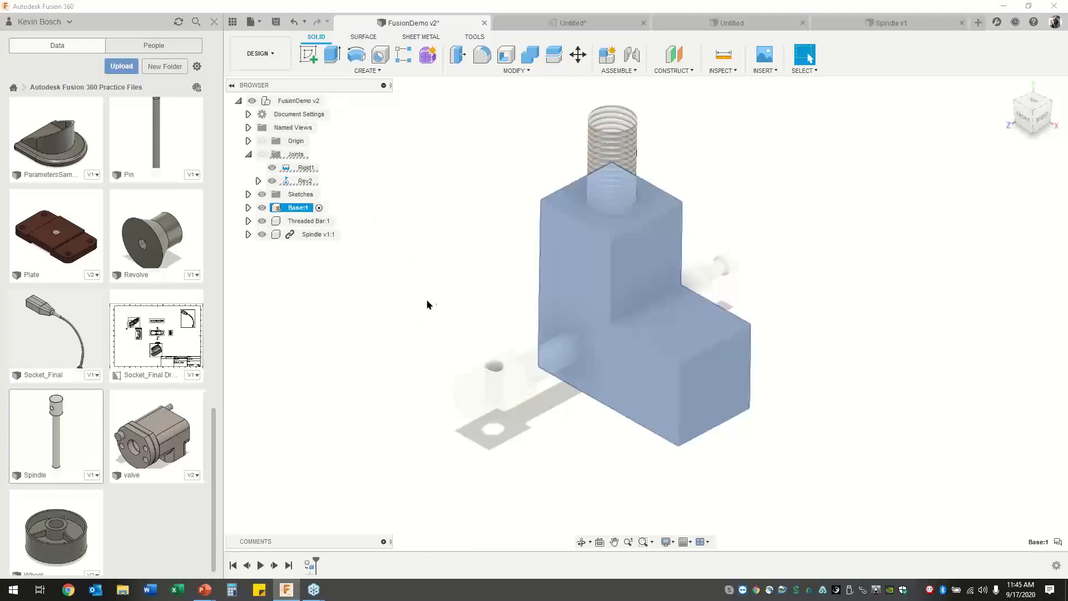
{"action": "left_click", "coordinate": [371, 298]}
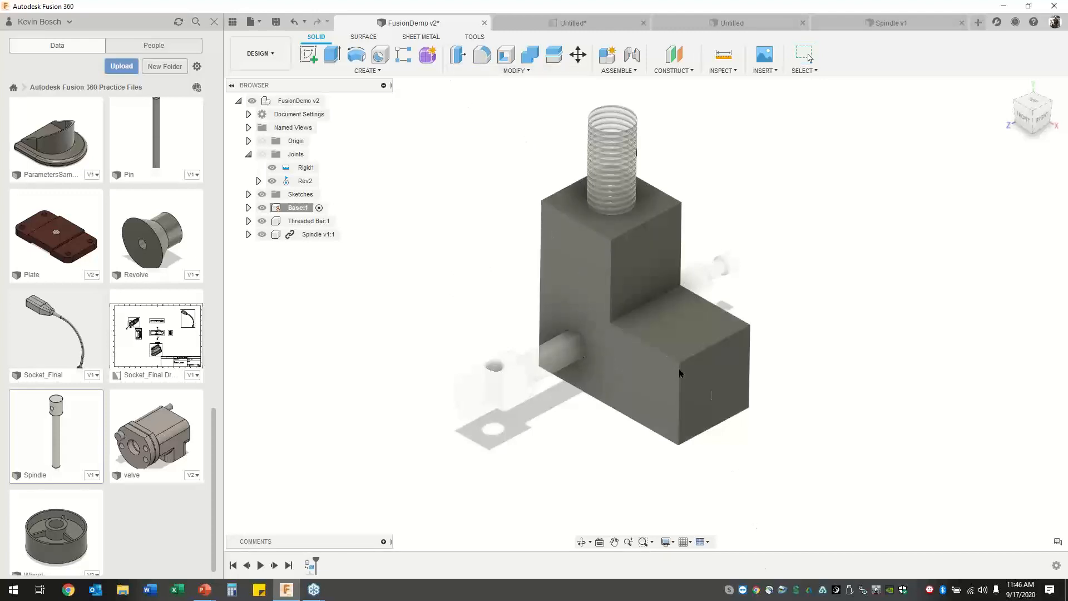
{"action": "left_click", "coordinate": [455, 58]}
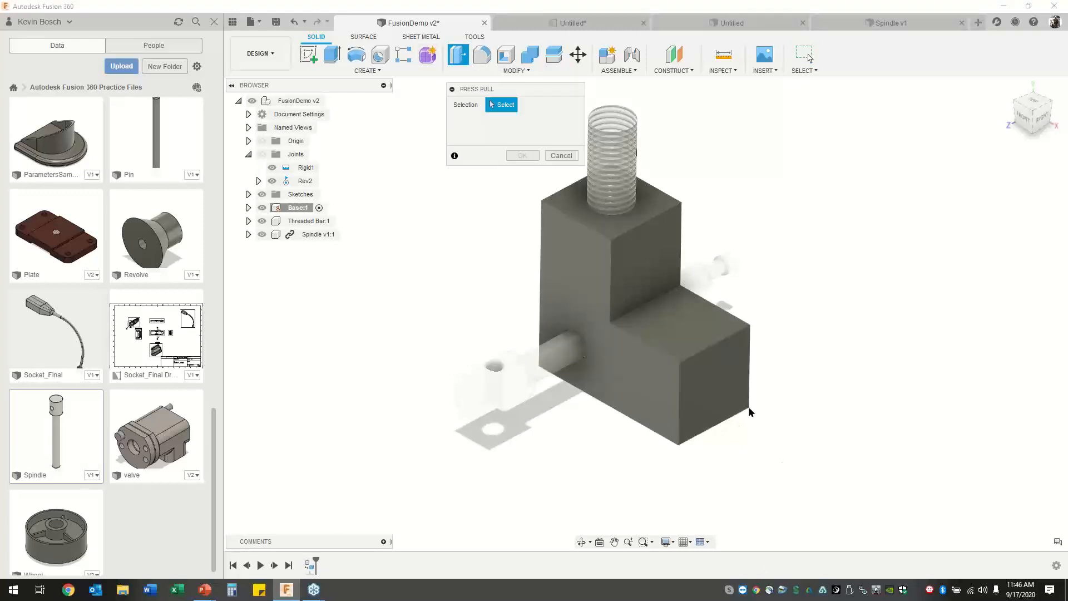
{"action": "left_click", "coordinate": [723, 392]}
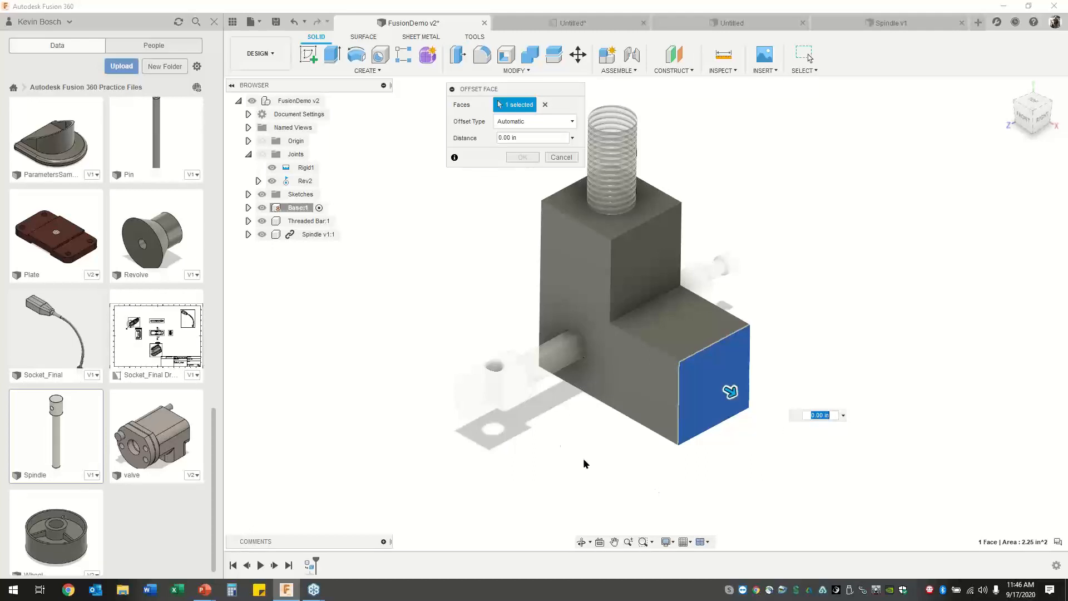
{"action": "left_click", "coordinate": [562, 158]}
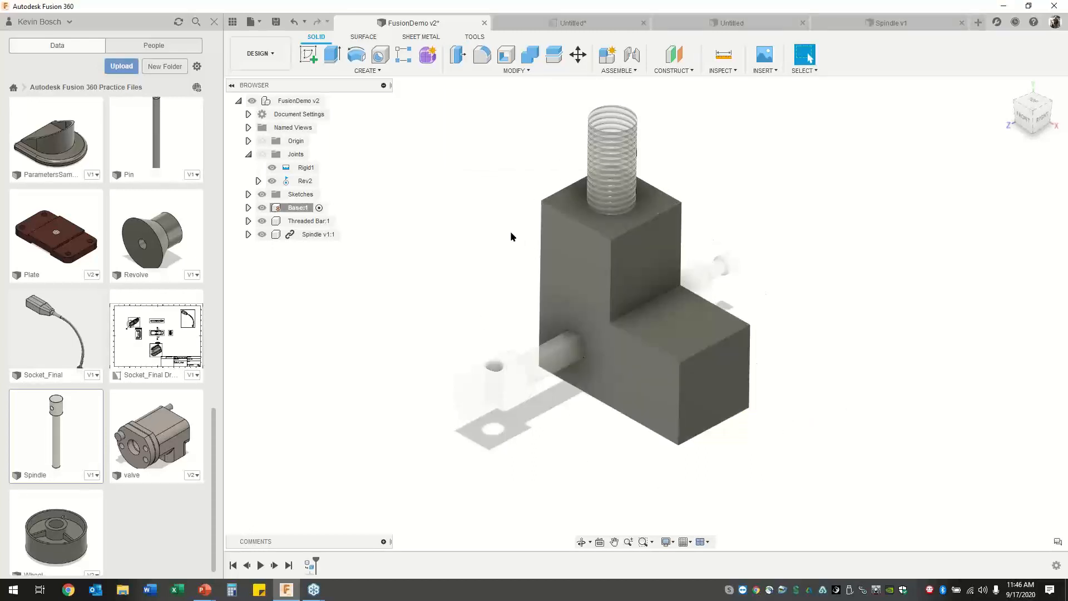
Activate the top-level FusionDemo assembly and set the overall width of the Base profile sketch to 4 in.
{"action": "left_click", "coordinate": [332, 101]}
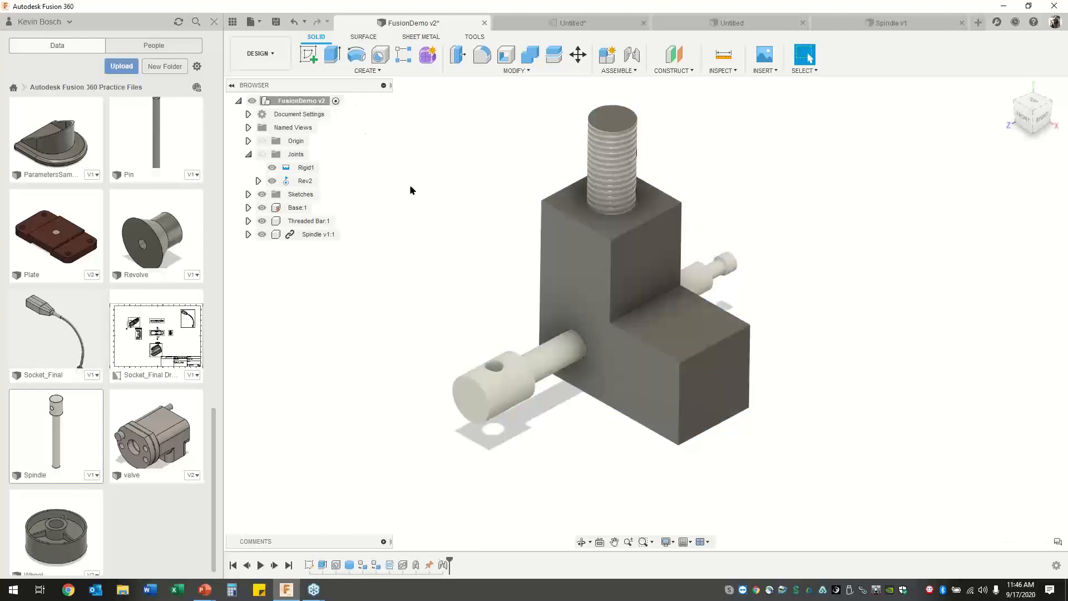
{"action": "left_click", "coordinate": [309, 566]}
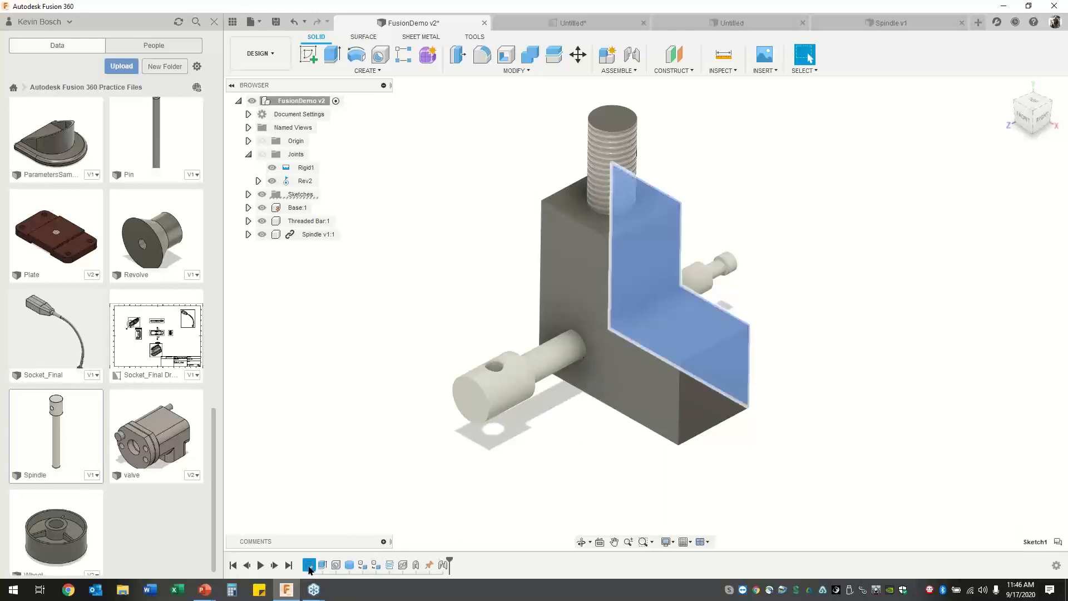
{"action": "right_click", "coordinate": [309, 566]}
{"action": "left_click", "coordinate": [343, 454]}
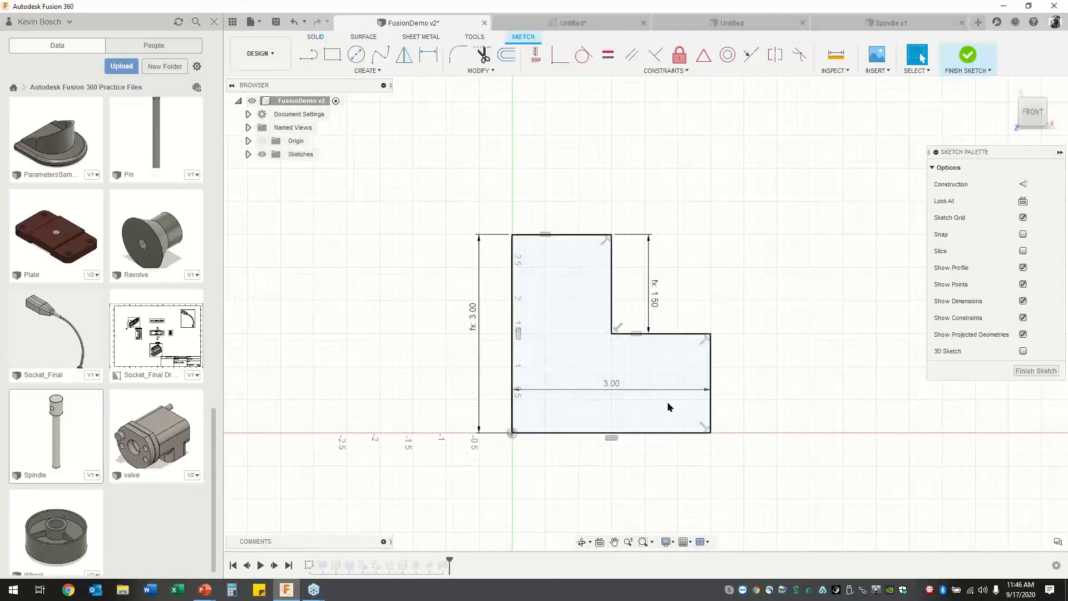
{"action": "double_click", "coordinate": [613, 385]}
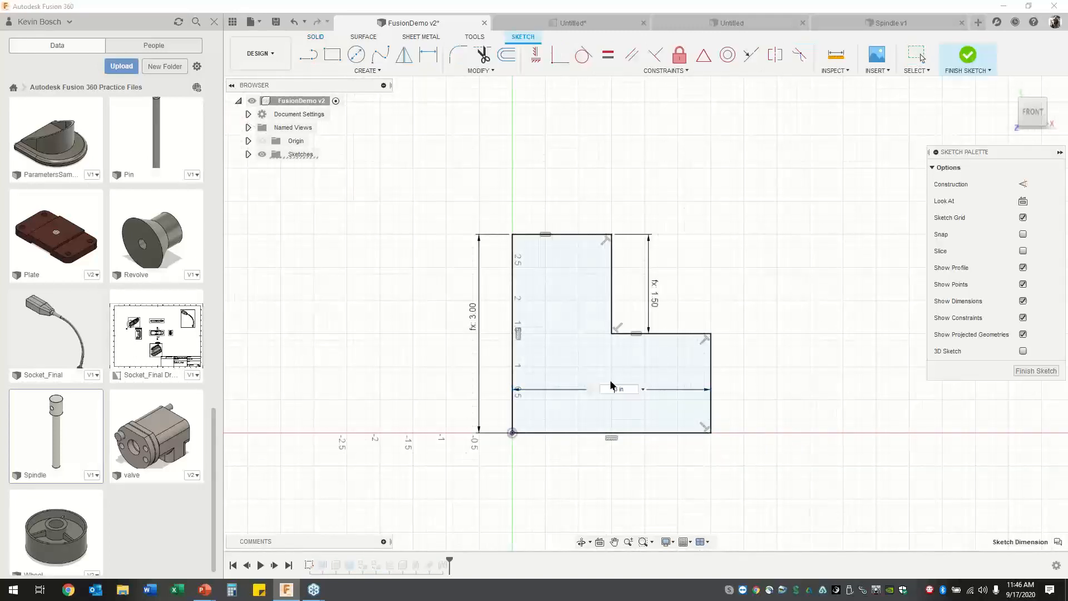
{"action": "type", "text": "4"}
{"action": "key", "text": "Return"}
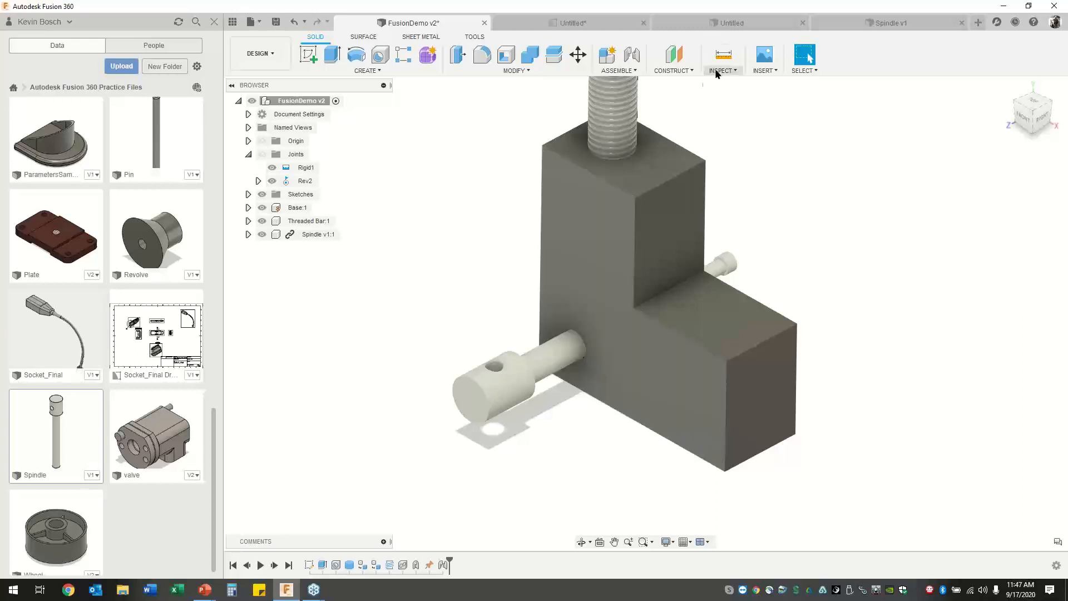
{"action": "left_click", "coordinate": [634, 72]}
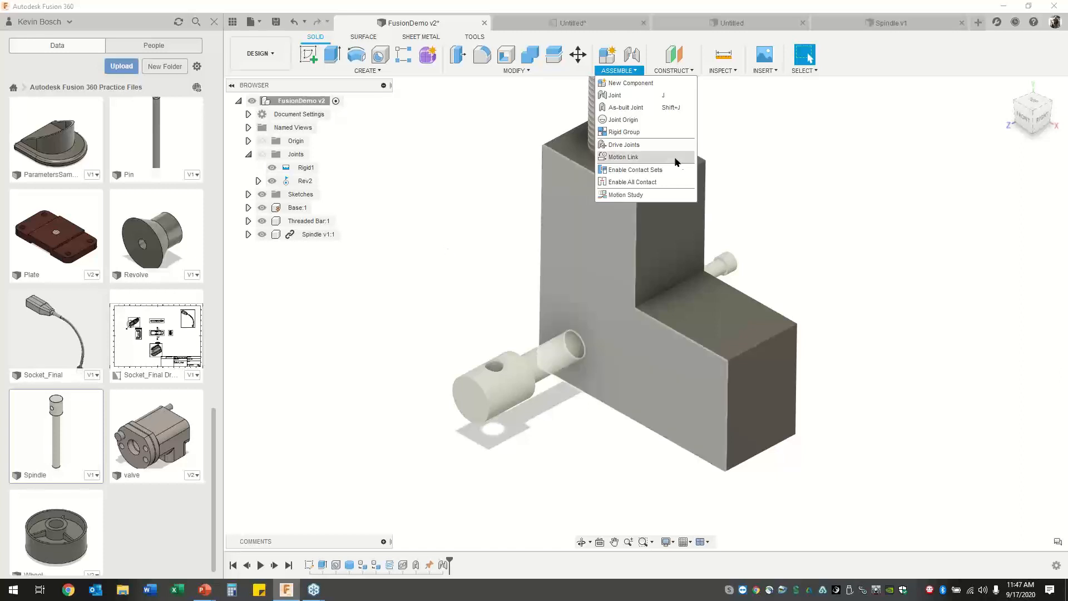
{"action": "left_click", "coordinate": [484, 177]}
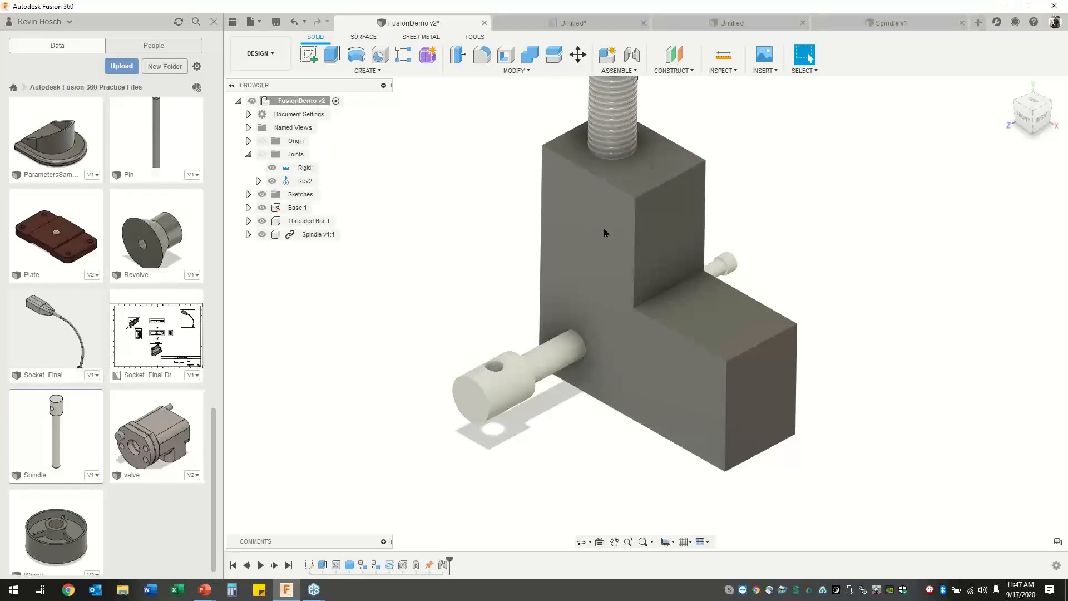
{"action": "middle_click_drag", "start_coordinate": [792, 219], "coordinate": [737, 266]}
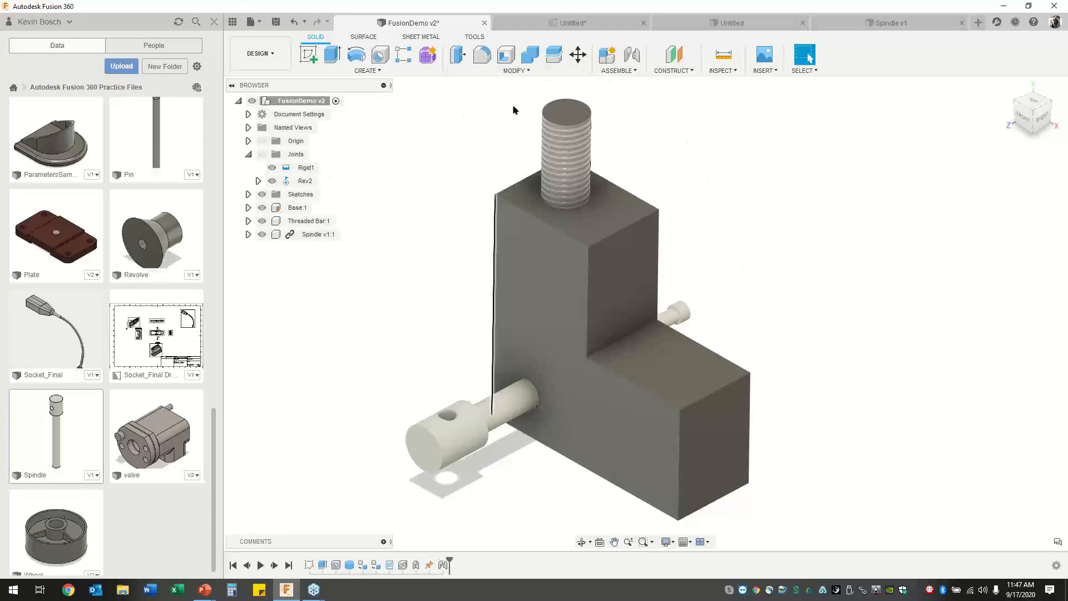
In the FusionDemo drawing, attach a blank leader note to the outer vertical edge of the Base's lower step in the front view.
{"action": "left_click", "coordinate": [906, 21]}
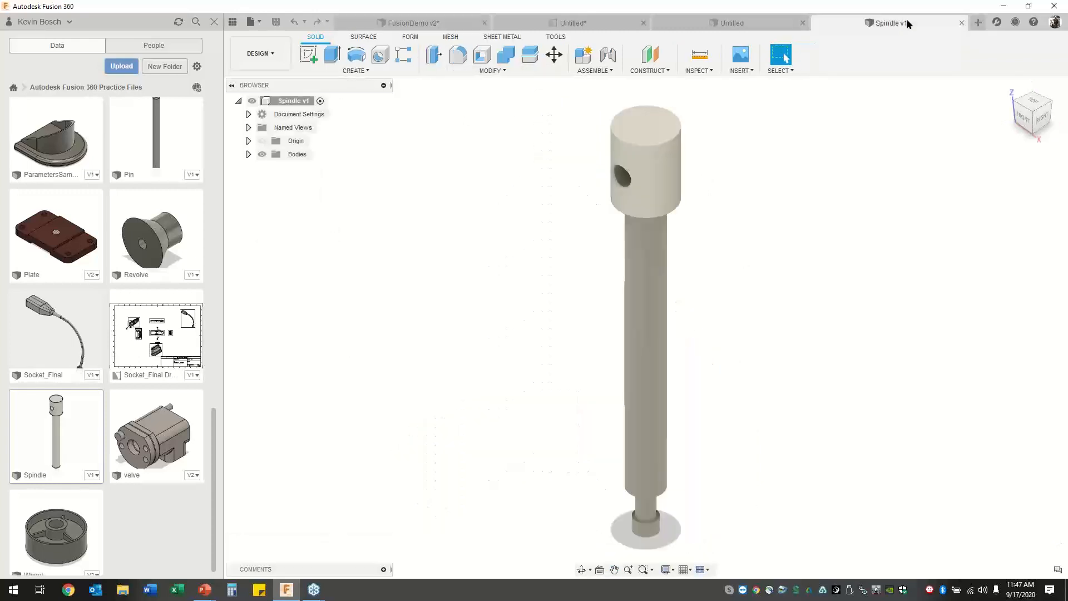
{"action": "left_click", "coordinate": [717, 23]}
{"action": "left_click", "coordinate": [568, 25]}
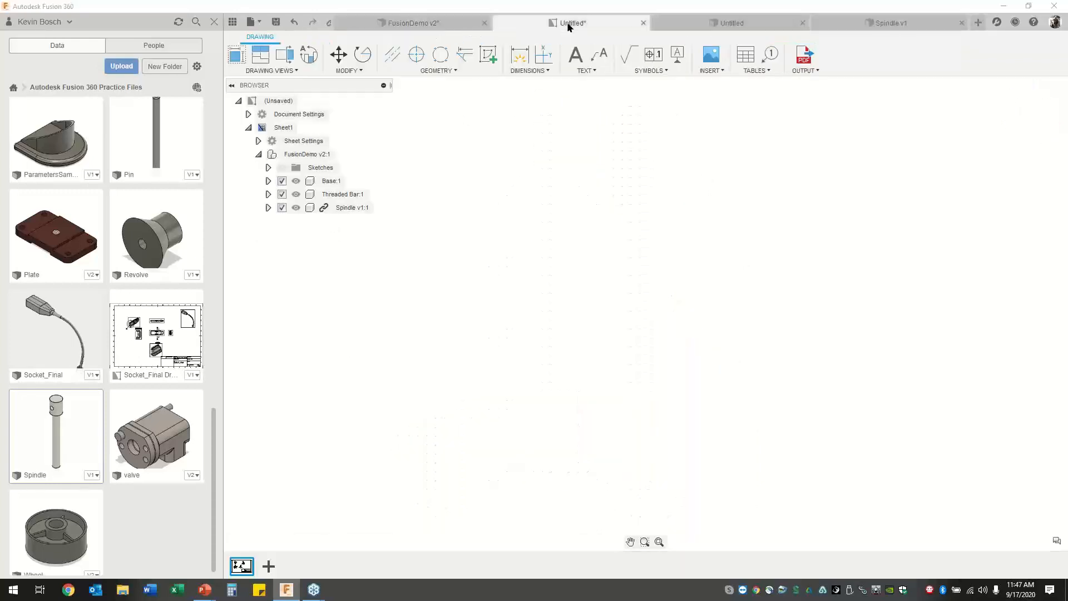
{"action": "left_click", "coordinate": [587, 72]}
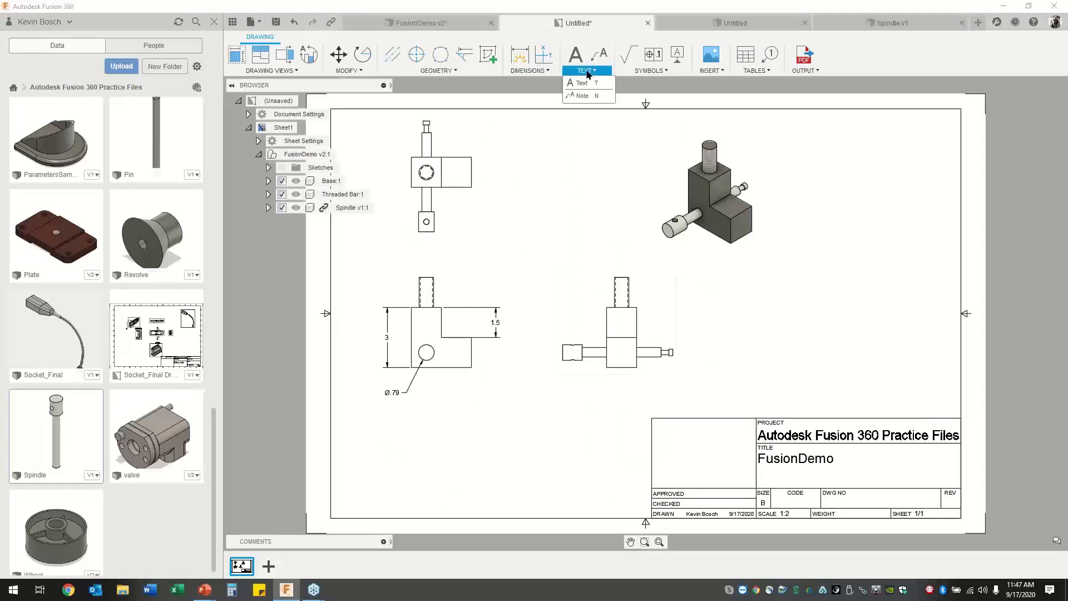
{"action": "left_click", "coordinate": [586, 99]}
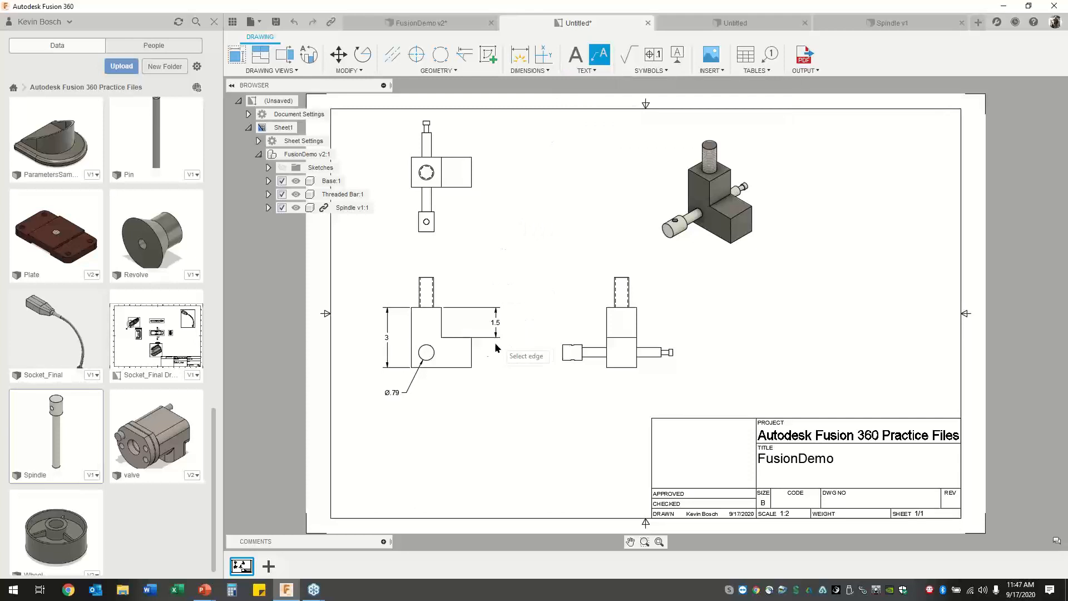
{"action": "left_click", "coordinate": [472, 348]}
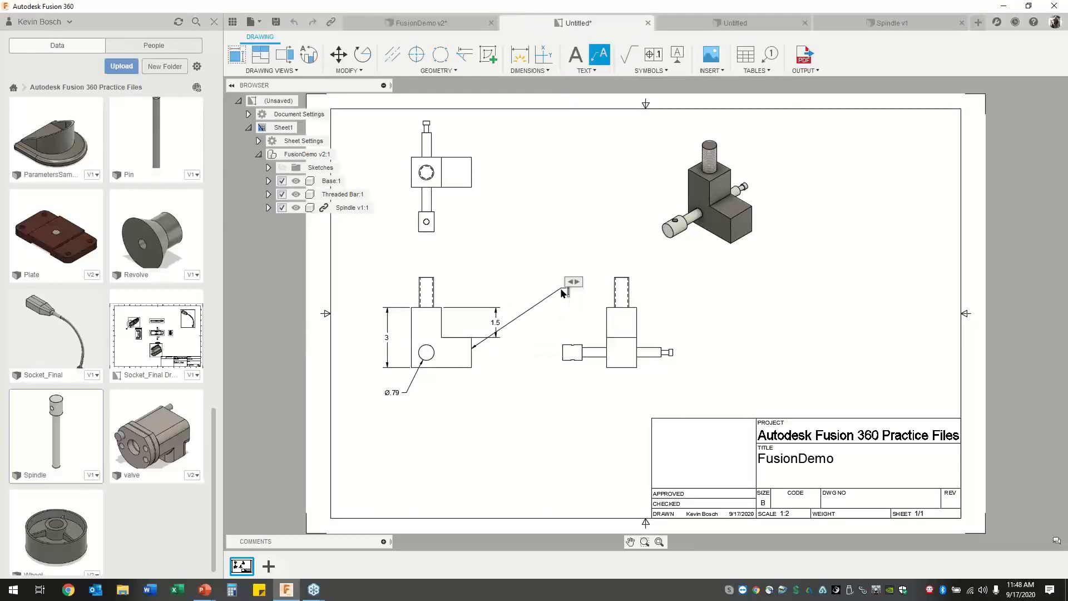
{"action": "left_click", "coordinate": [565, 287]}
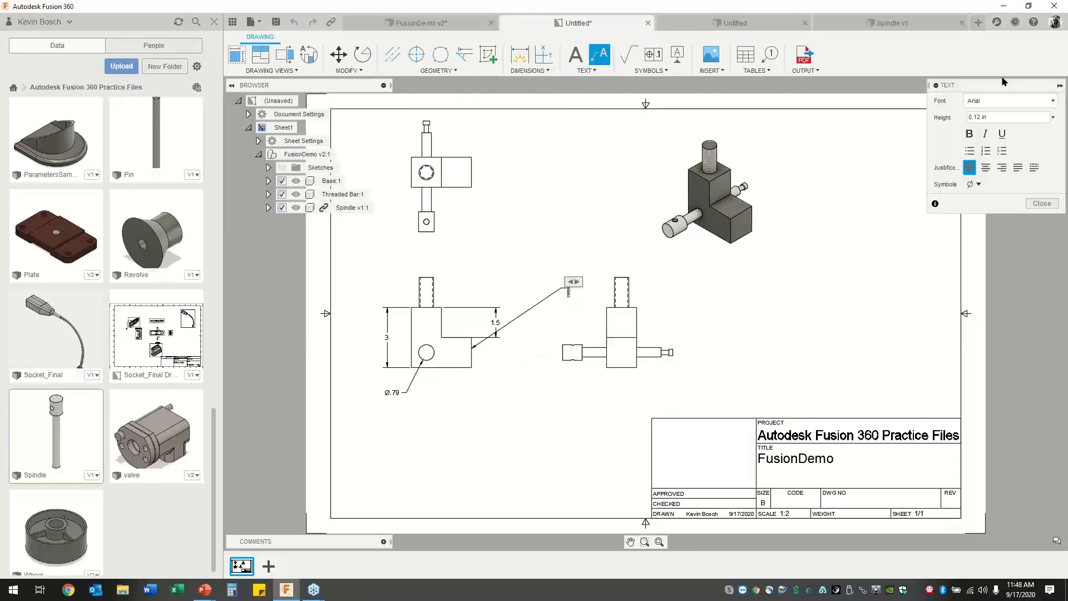
{"action": "left_click_drag", "start_coordinate": [999, 85], "coordinate": [879, 81]}
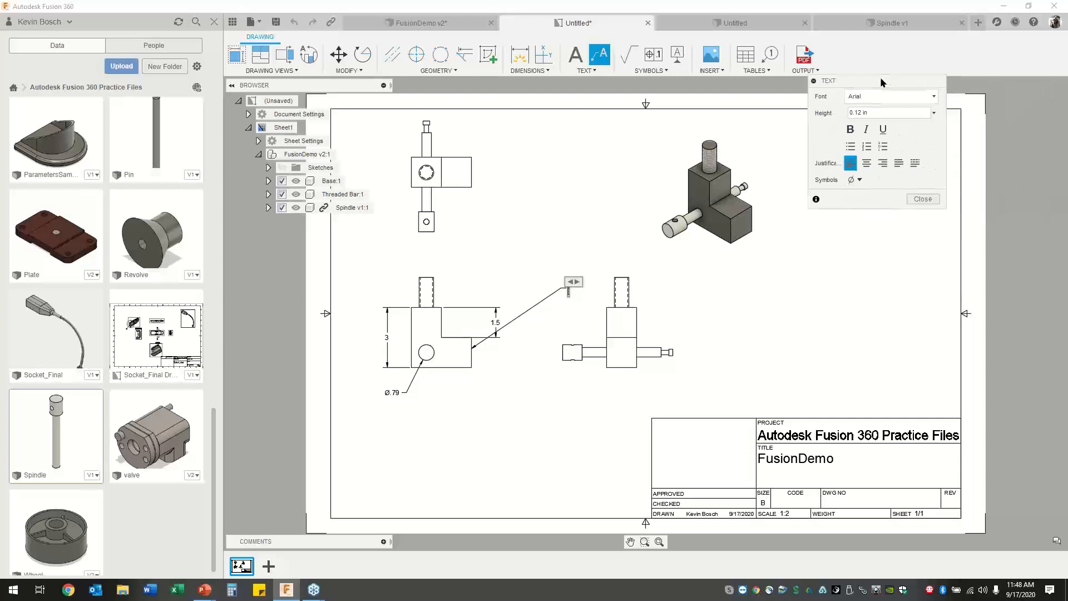
{"action": "left_click", "coordinate": [859, 181]}
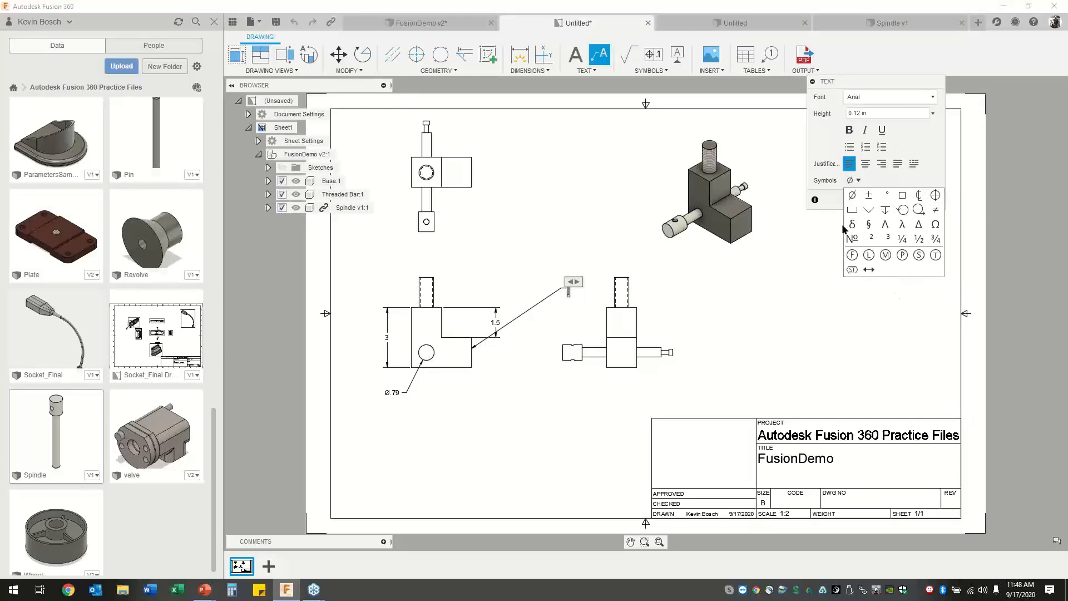
{"action": "key", "text": "Escape"}
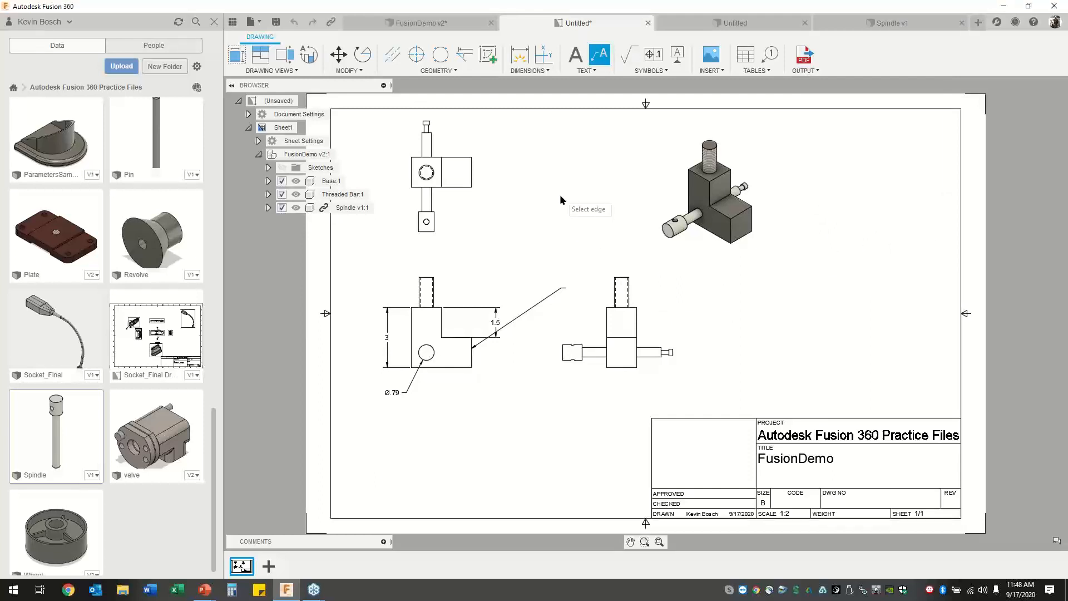
Add blank leader notes to the hole in the front view and to the threaded bar in the top view.
{"action": "left_click", "coordinate": [436, 355]}
{"action": "left_click", "coordinate": [474, 402]}
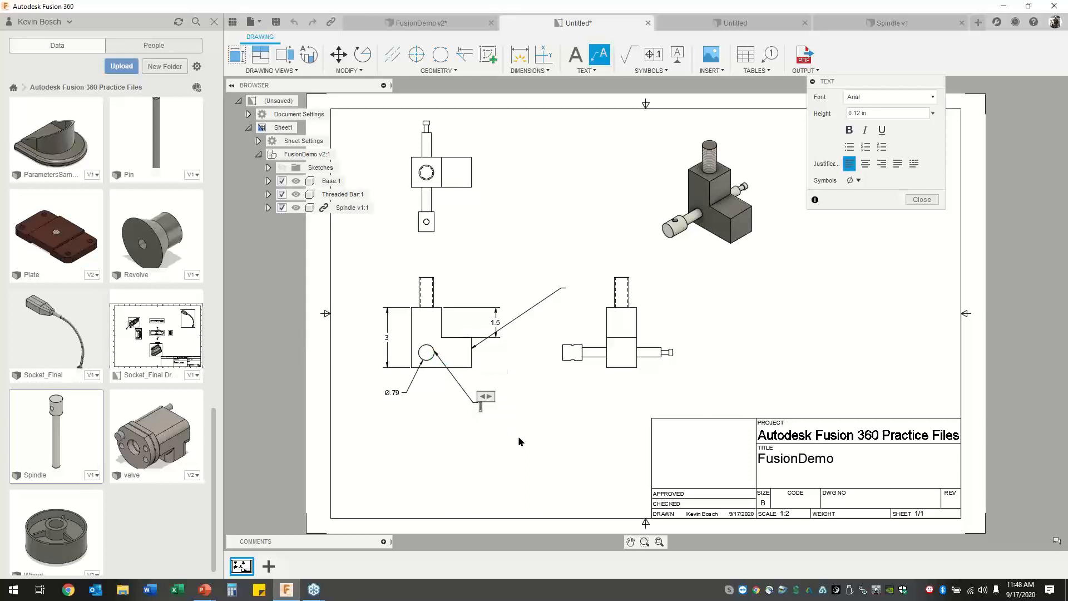
{"action": "left_click", "coordinate": [485, 230]}
{"action": "left_click", "coordinate": [433, 178]}
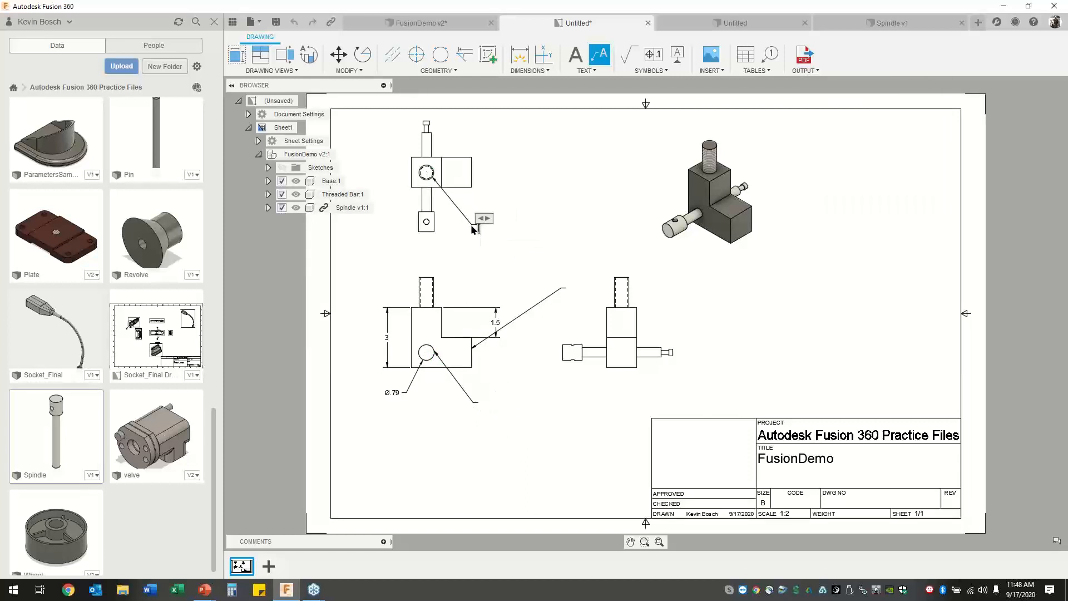
{"action": "left_click", "coordinate": [474, 228]}
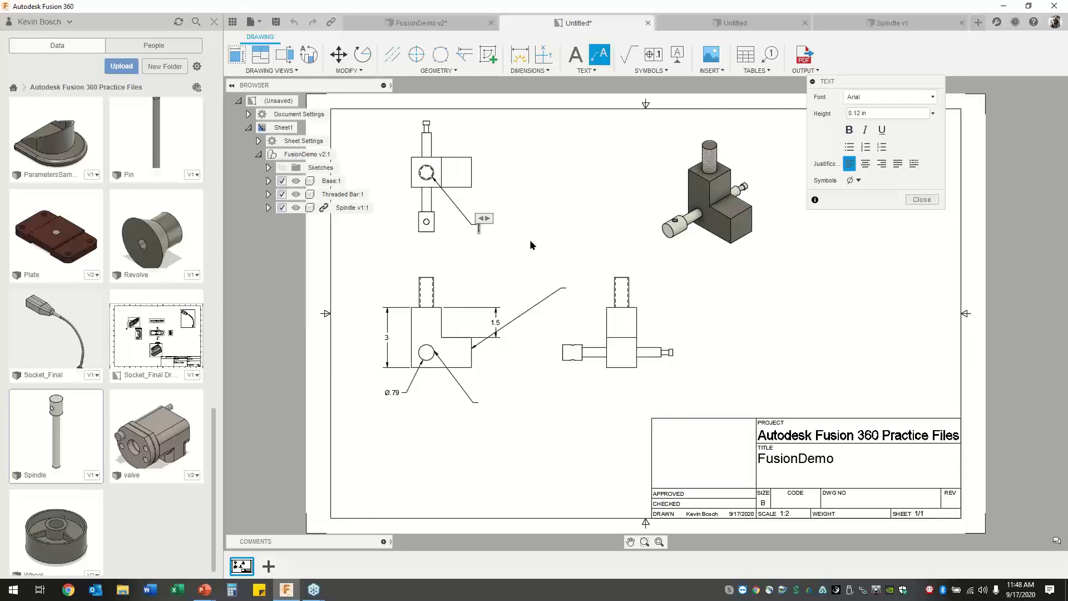
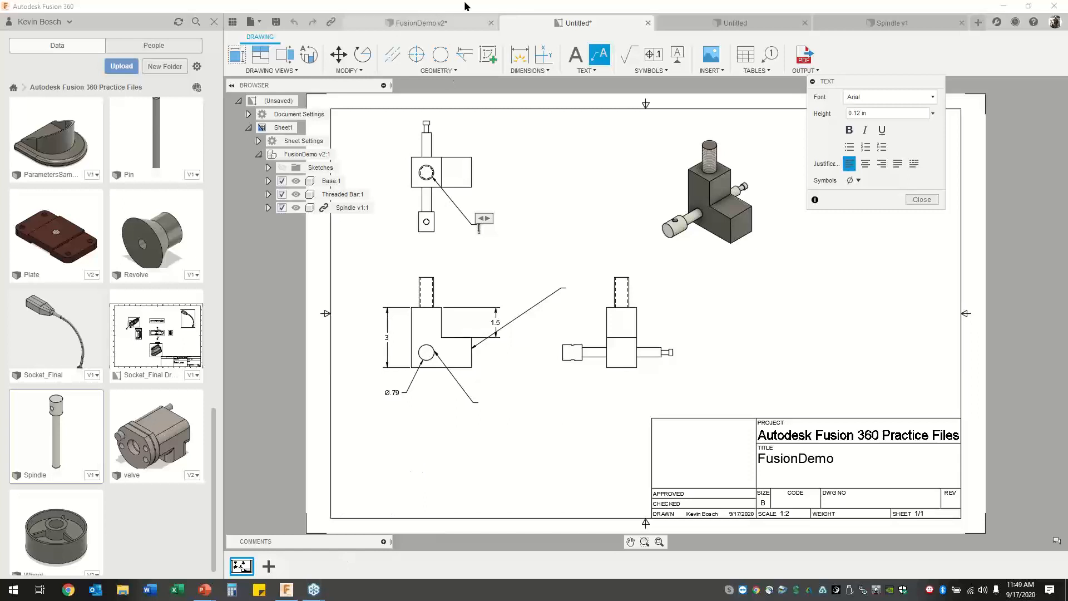
In the FusionDemo assembly's design history, move the Spindle insertion ahead of the thread feature.
{"action": "left_click", "coordinate": [422, 22]}
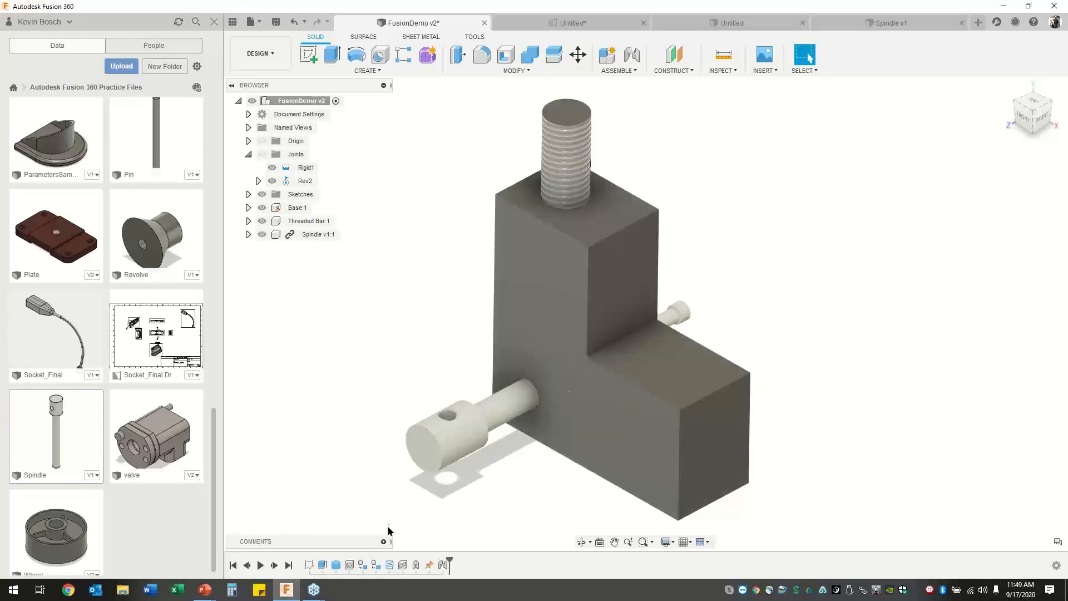
{"action": "left_click", "coordinate": [390, 566]}
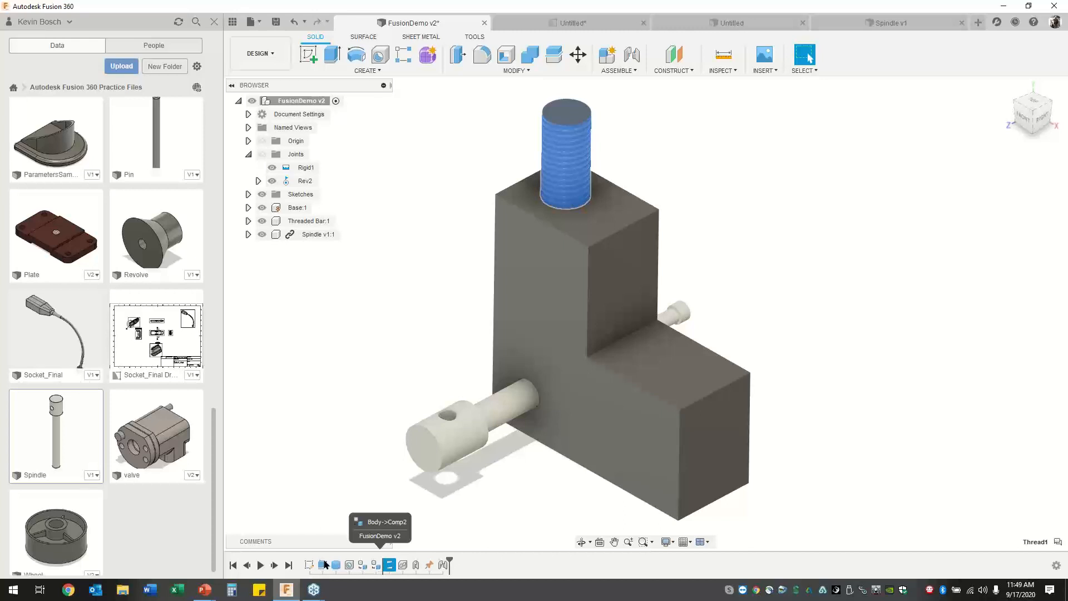
{"action": "left_click", "coordinate": [403, 566]}
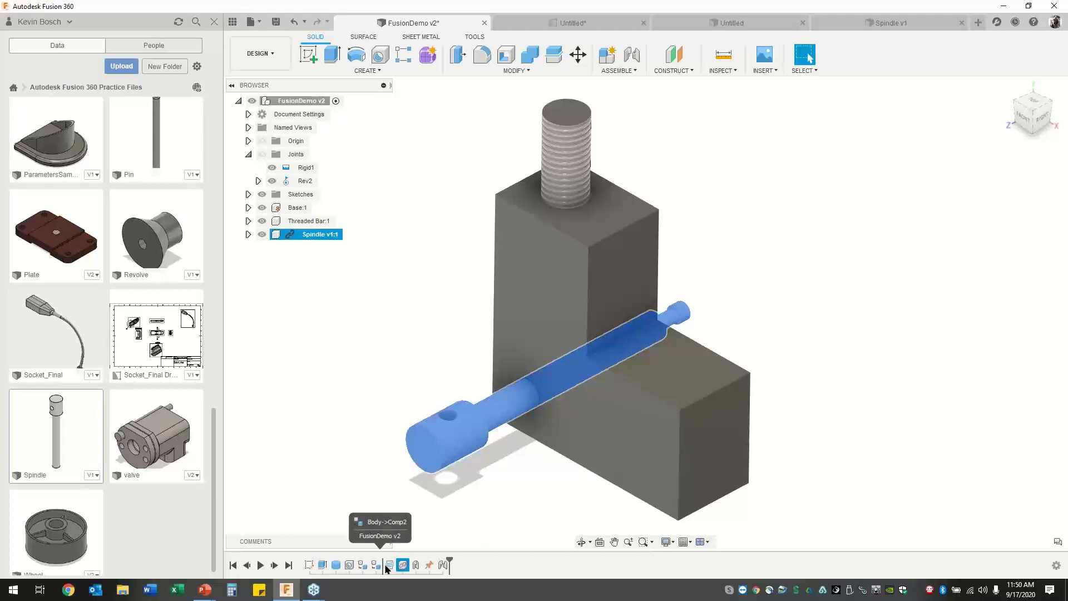
{"action": "key", "text": "Escape"}
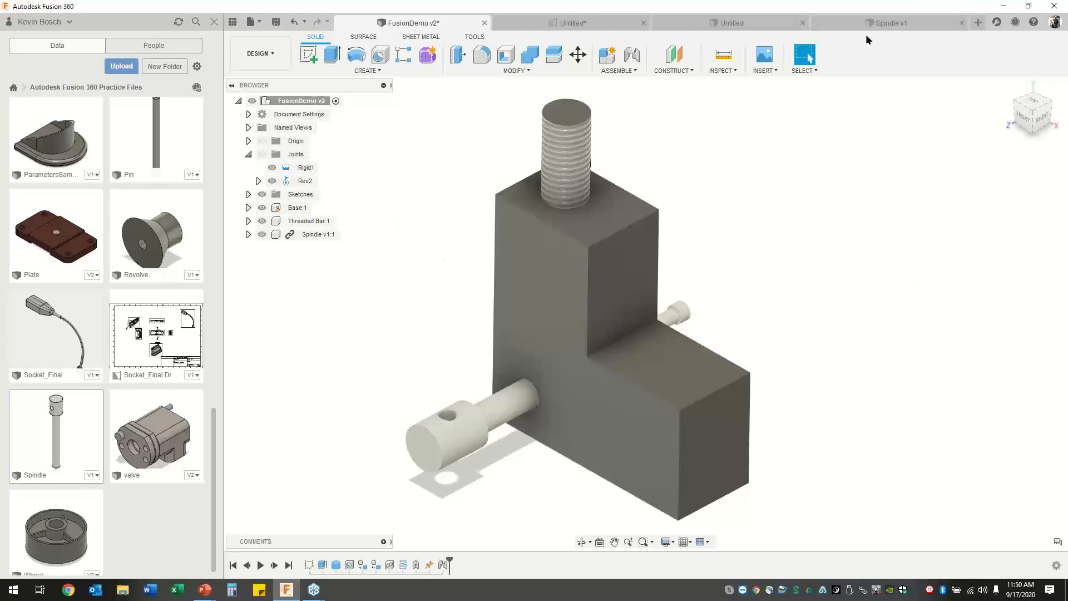
Examine the editing options available for the title block in the FusionDemo drawing.
{"action": "left_click", "coordinate": [760, 21]}
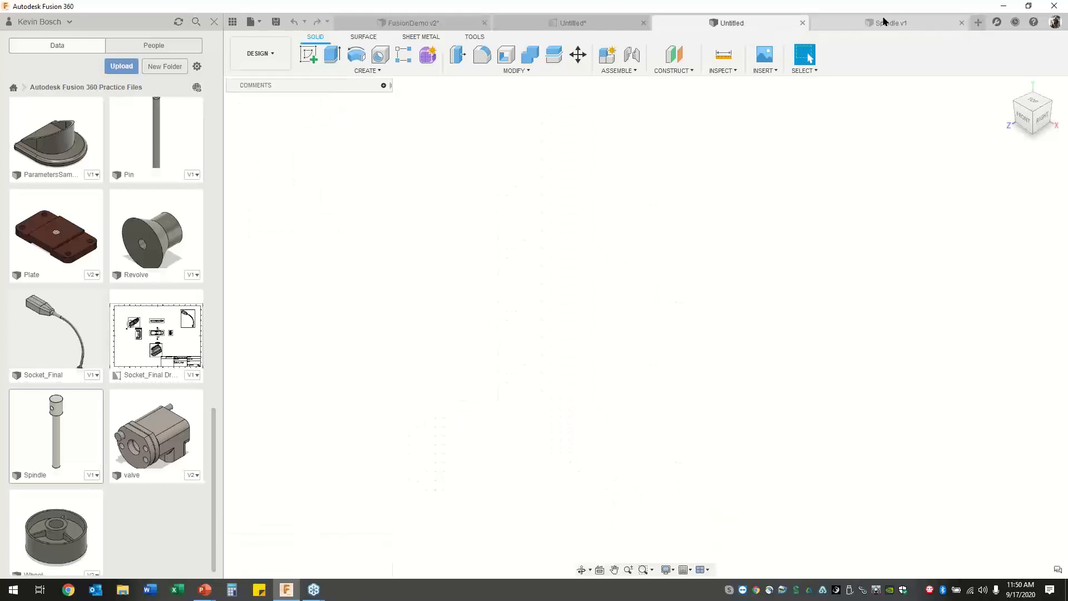
{"action": "left_click", "coordinate": [885, 21]}
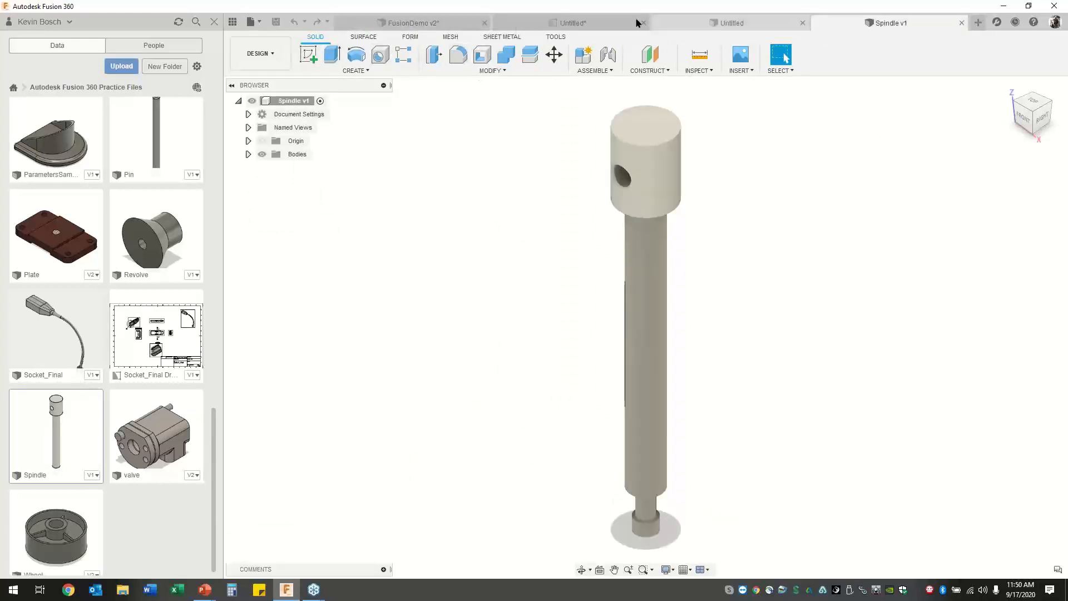
{"action": "left_click", "coordinate": [581, 24]}
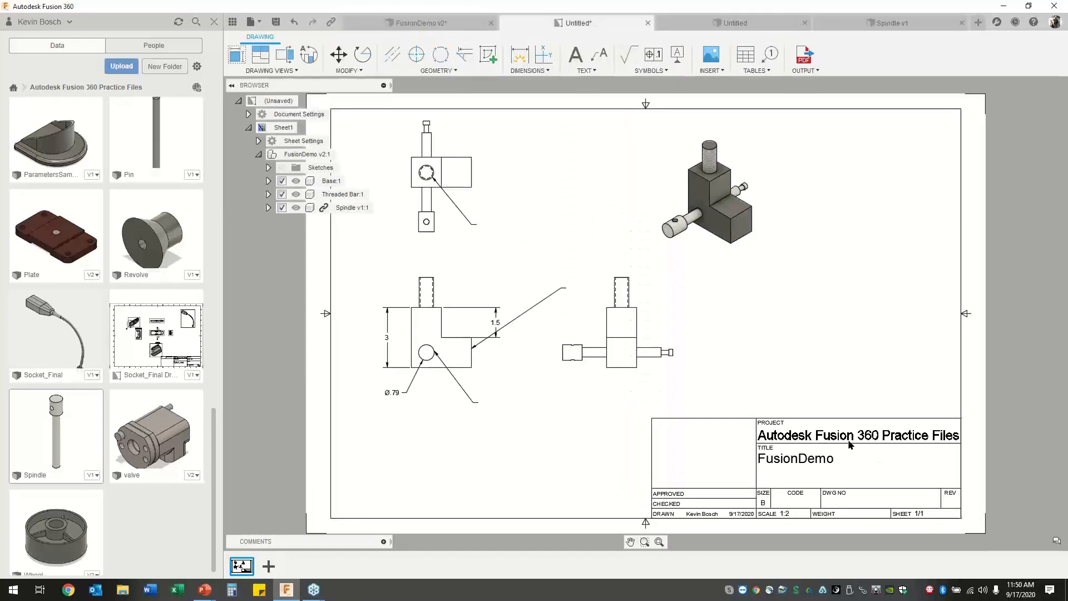
{"action": "left_click", "coordinate": [849, 443]}
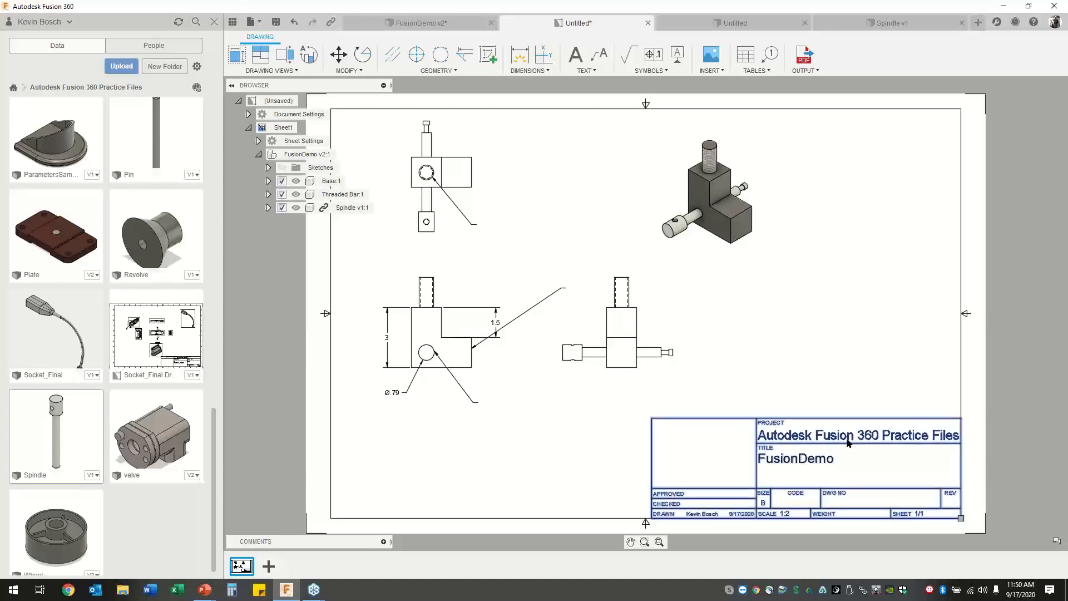
{"action": "right_click", "coordinate": [849, 442]}
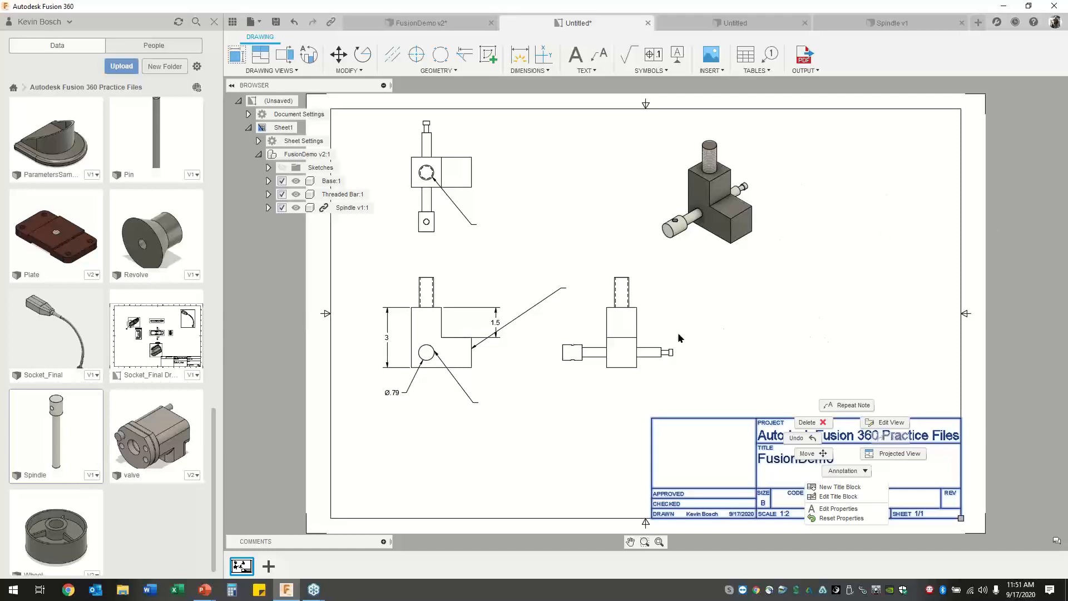
{"action": "key", "text": "Escape"}
In the FusionDemo assembly, create and activate a new internal standard component with the Base as its parent.
{"action": "left_click", "coordinate": [423, 23]}
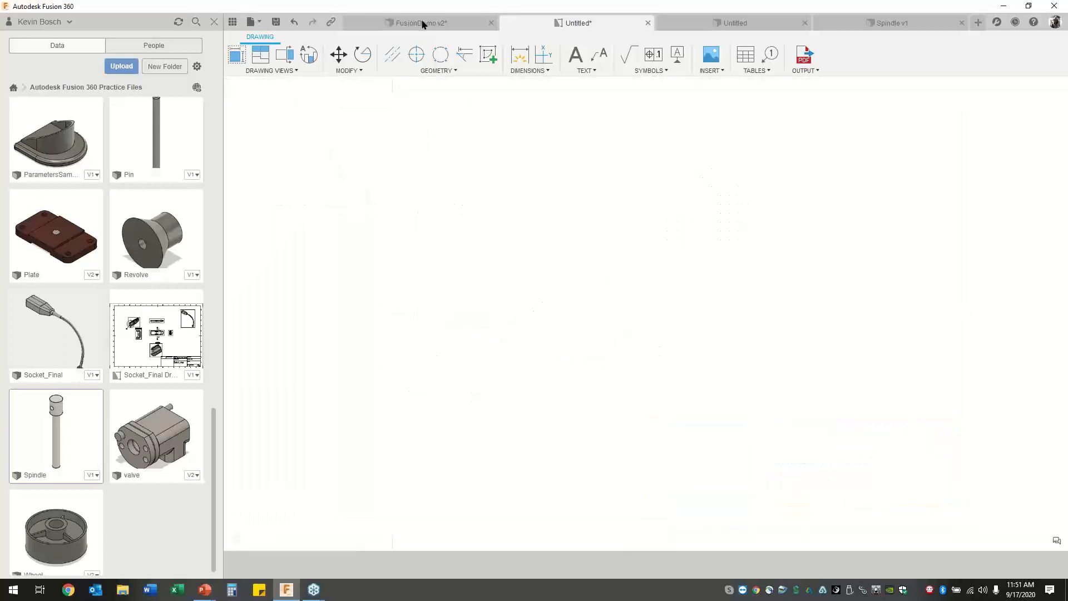
{"action": "left_click", "coordinate": [635, 71]}
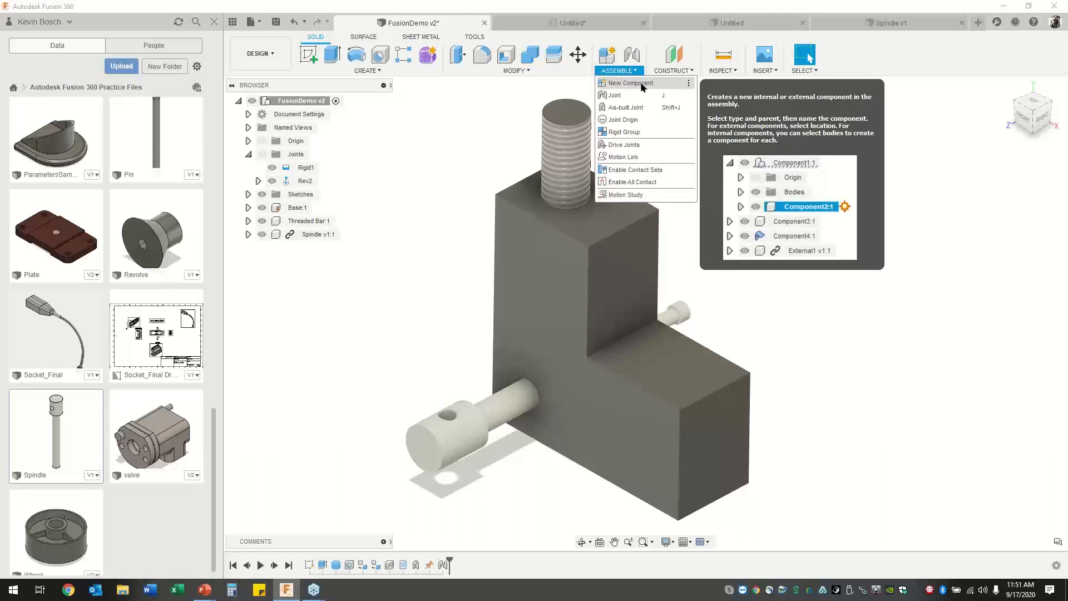
{"action": "left_click", "coordinate": [641, 83]}
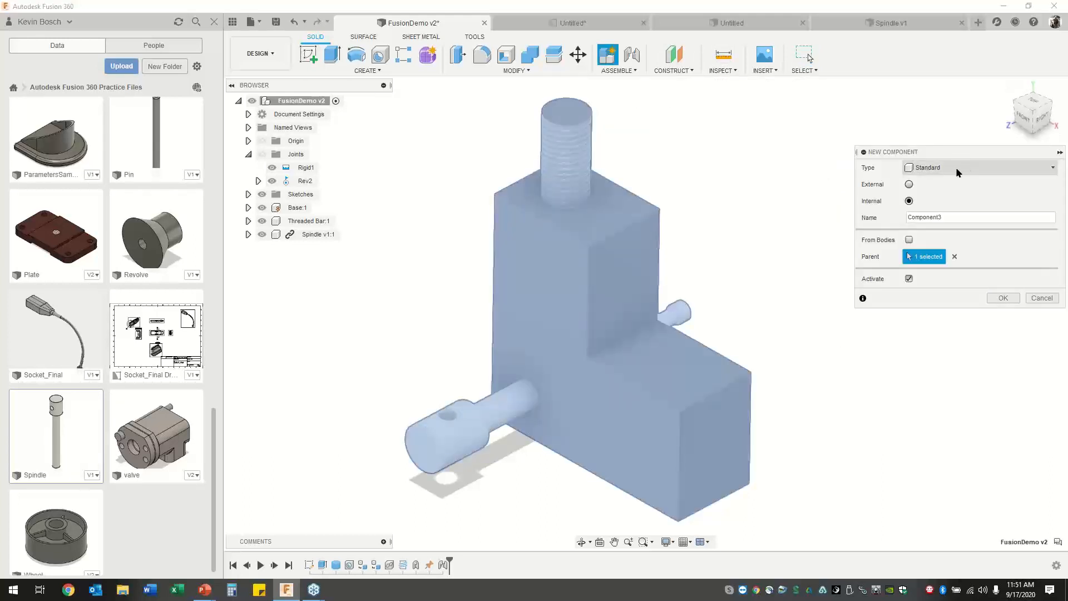
{"action": "left_click", "coordinate": [956, 167]}
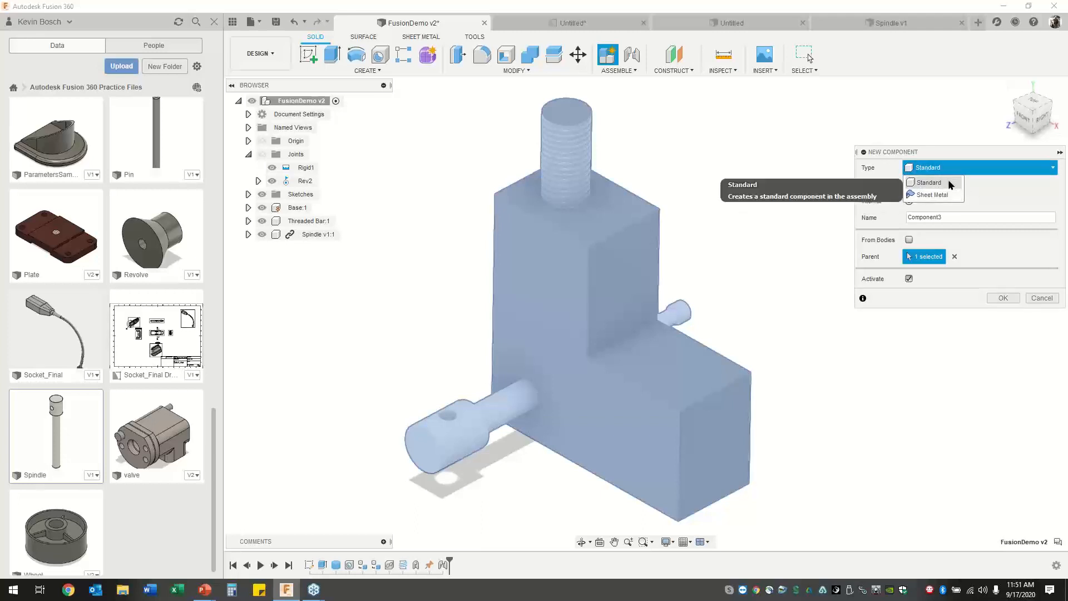
{"action": "left_click", "coordinate": [946, 183]}
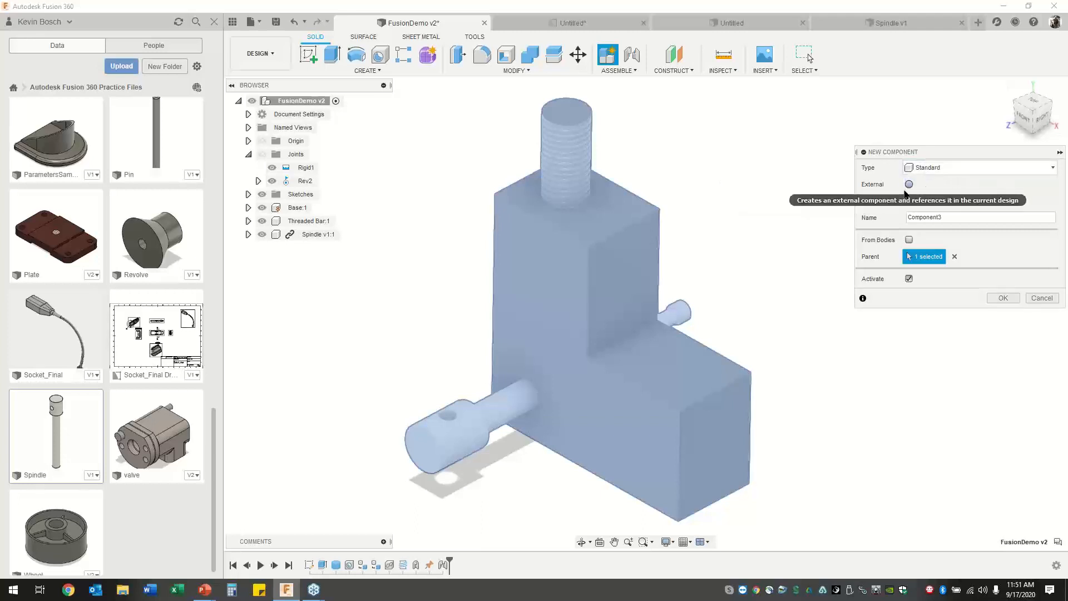
{"action": "left_click", "coordinate": [534, 344]}
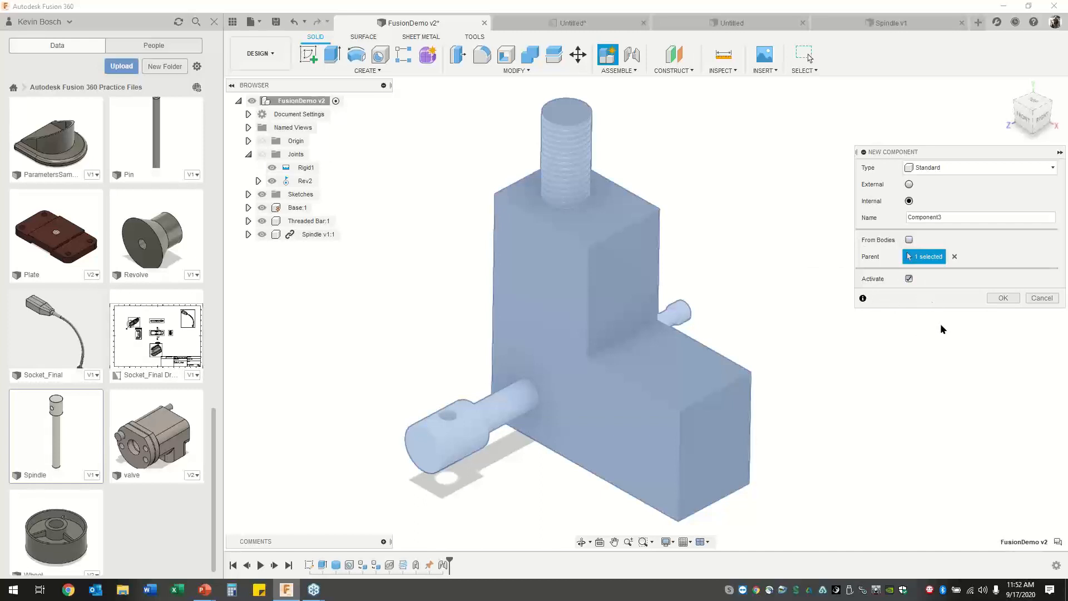
{"action": "left_click", "coordinate": [722, 432]}
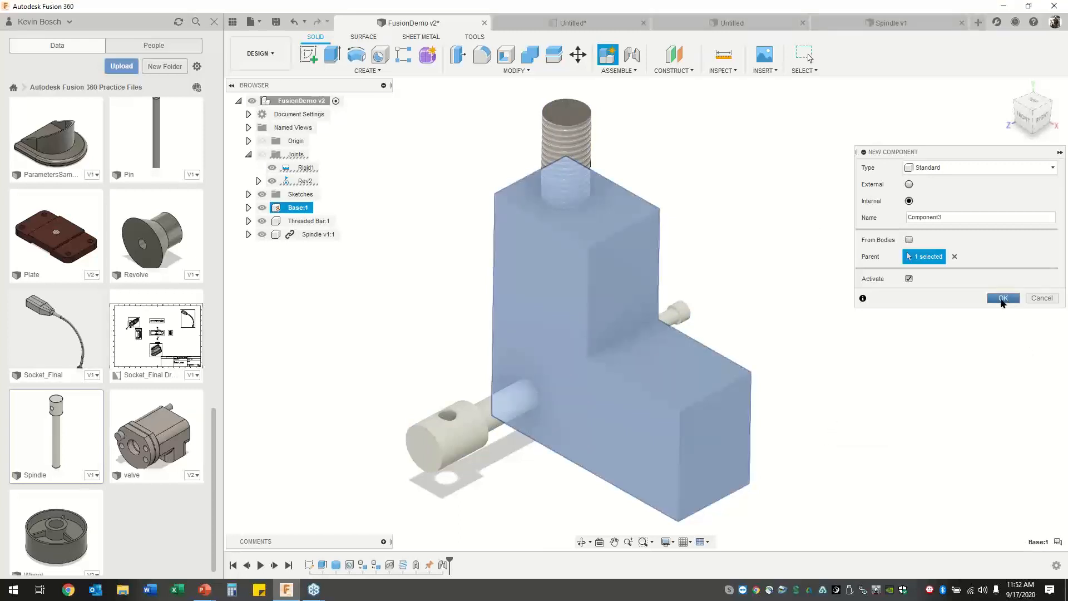
{"action": "left_click", "coordinate": [1002, 299]}
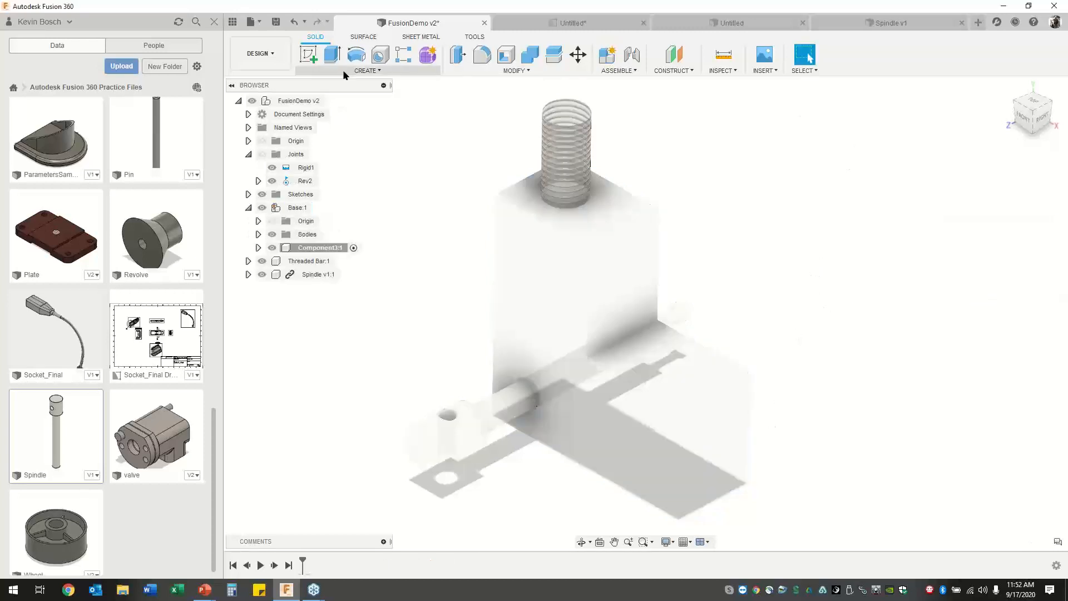
On the new component's front origin plane, sketch a circle about 2.8 in² in area, beside the Base's upper block and above its lower step.
{"action": "left_click", "coordinate": [309, 55]}
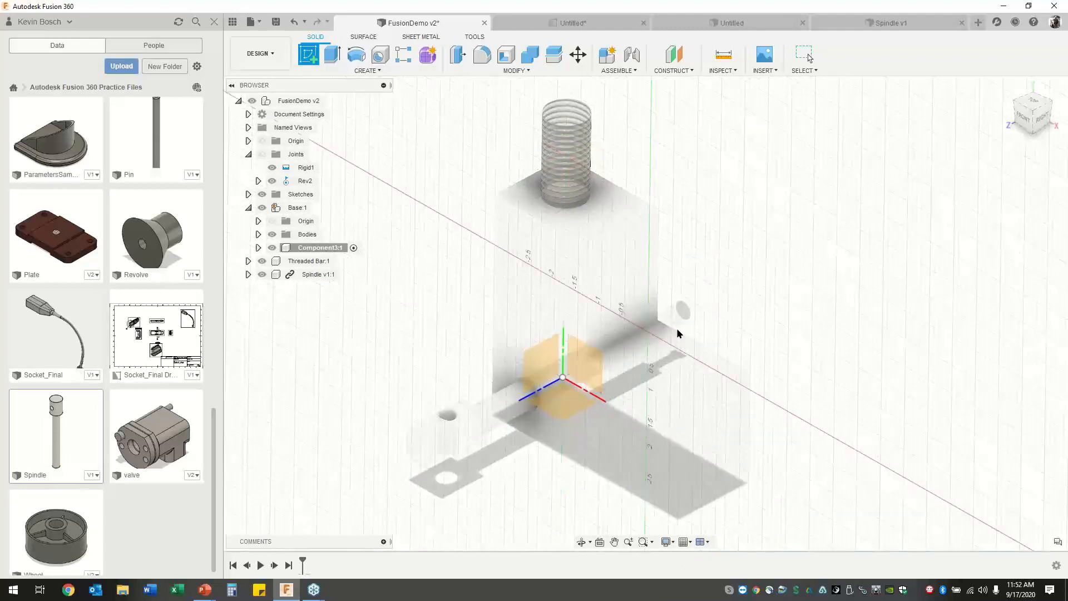
{"action": "left_click", "coordinate": [551, 370]}
{"action": "left_click", "coordinate": [356, 55]}
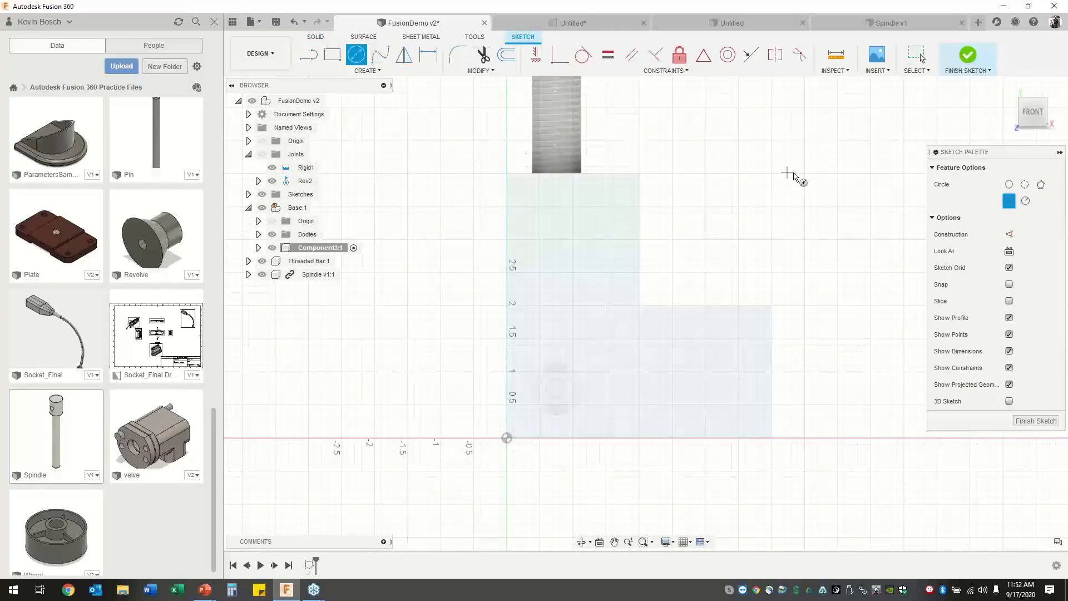
{"action": "left_click", "coordinate": [807, 168]}
{"action": "left_click", "coordinate": [829, 229]}
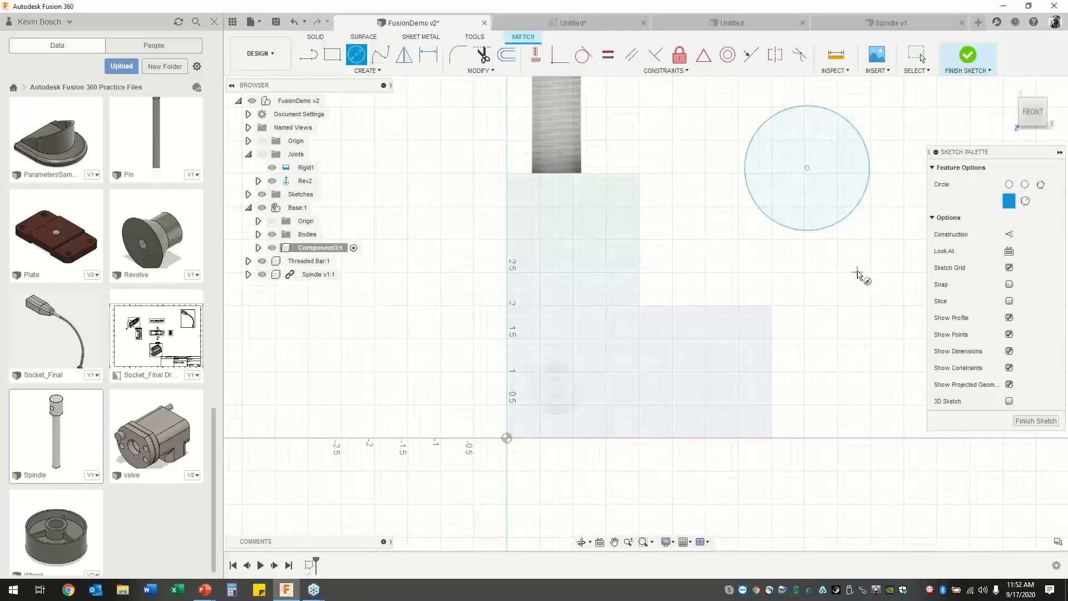
{"action": "right_click", "coordinate": [873, 272]}
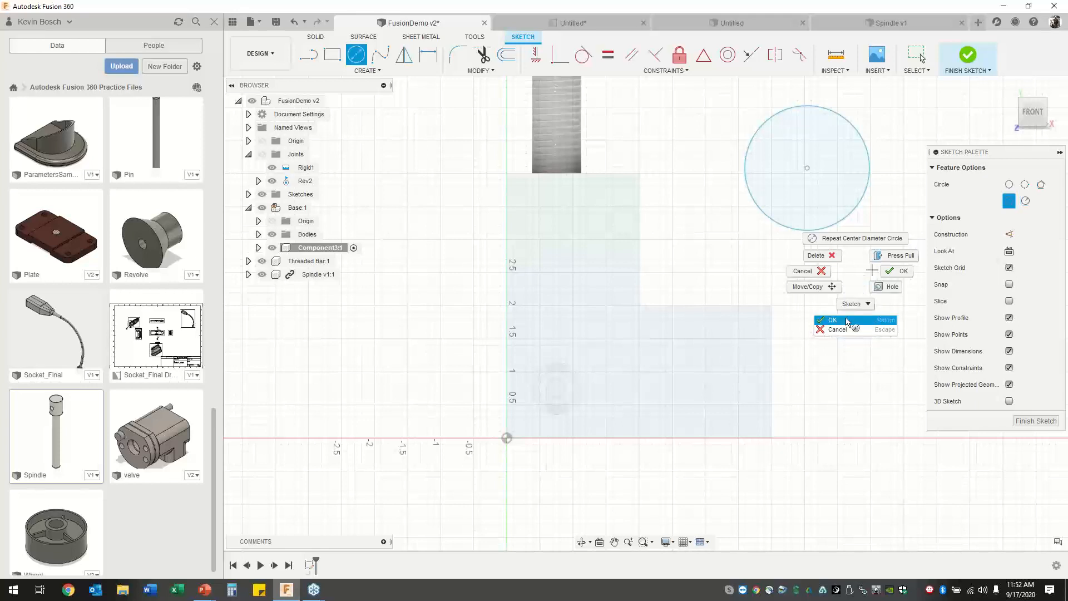
{"action": "left_click", "coordinate": [850, 321]}
{"action": "right_click", "coordinate": [857, 275]}
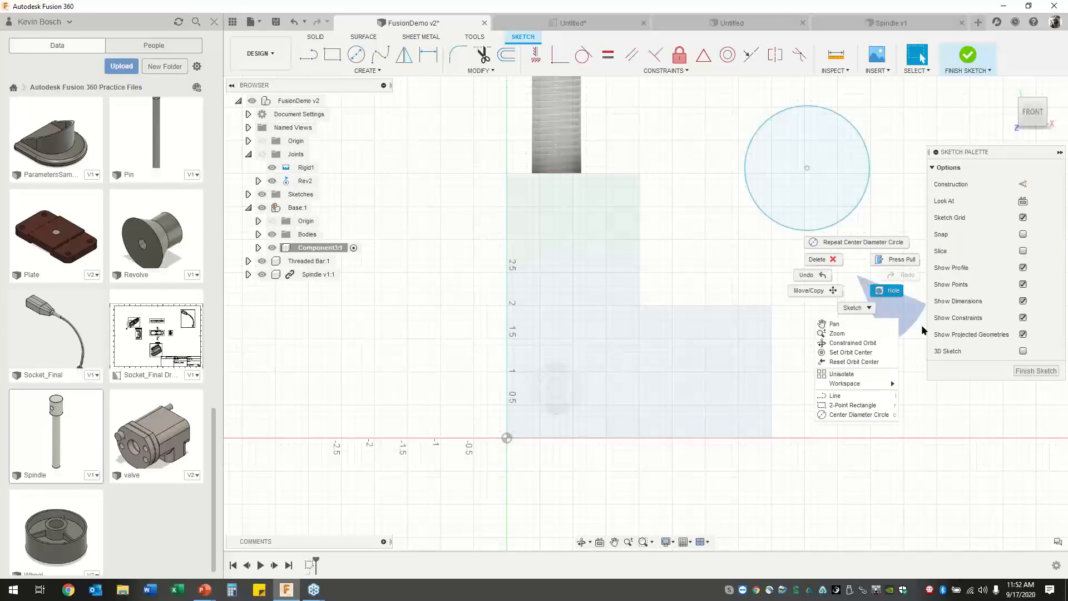
{"action": "left_click", "coordinate": [1044, 371]}
{"action": "left_click", "coordinate": [1042, 372]}
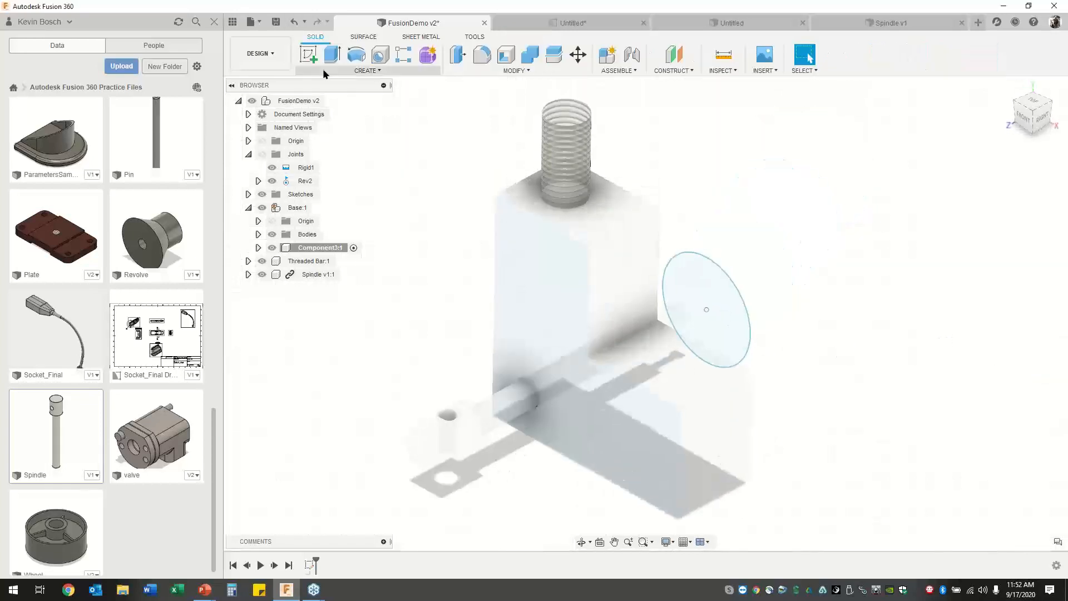
Extrude the circle 1.90 in to one side as a new body.
{"action": "left_click", "coordinate": [332, 54]}
{"action": "left_click", "coordinate": [715, 294]}
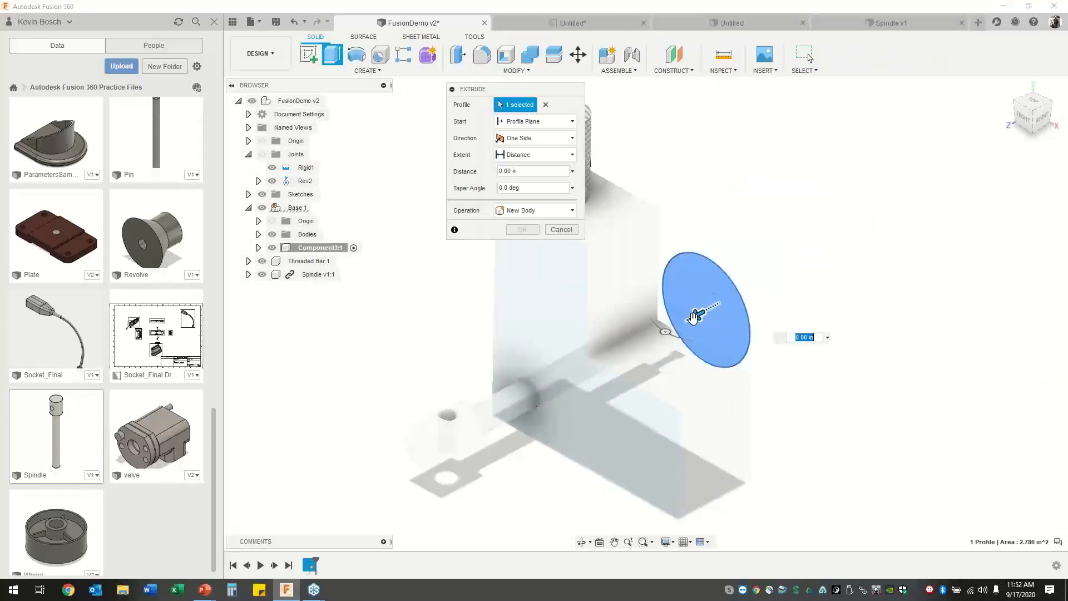
{"action": "left_click_drag", "start_coordinate": [702, 310], "coordinate": [609, 362]}
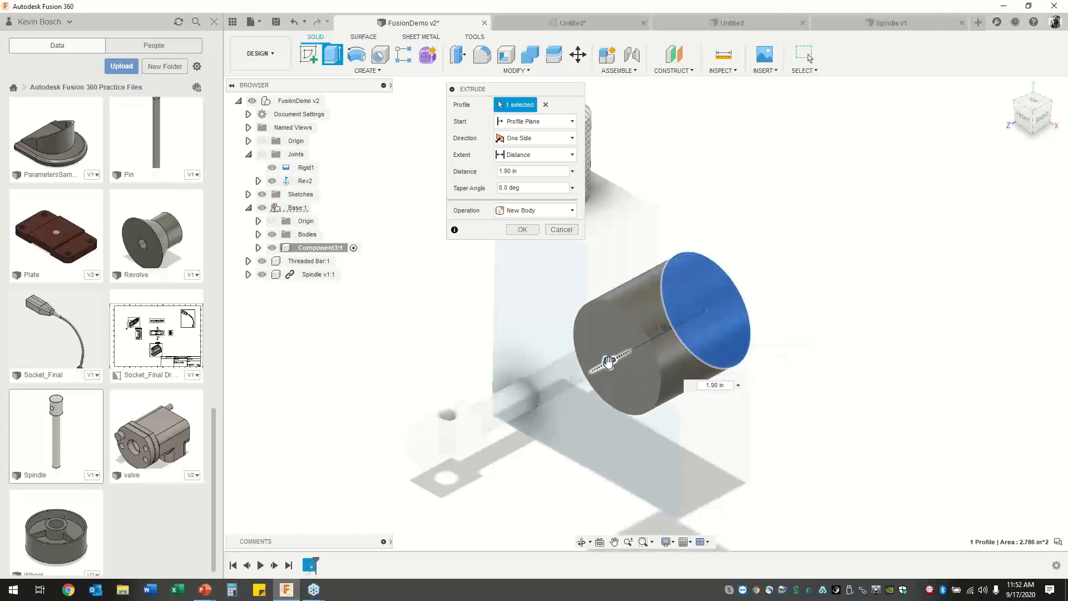
{"action": "right_click", "coordinate": [342, 424]}
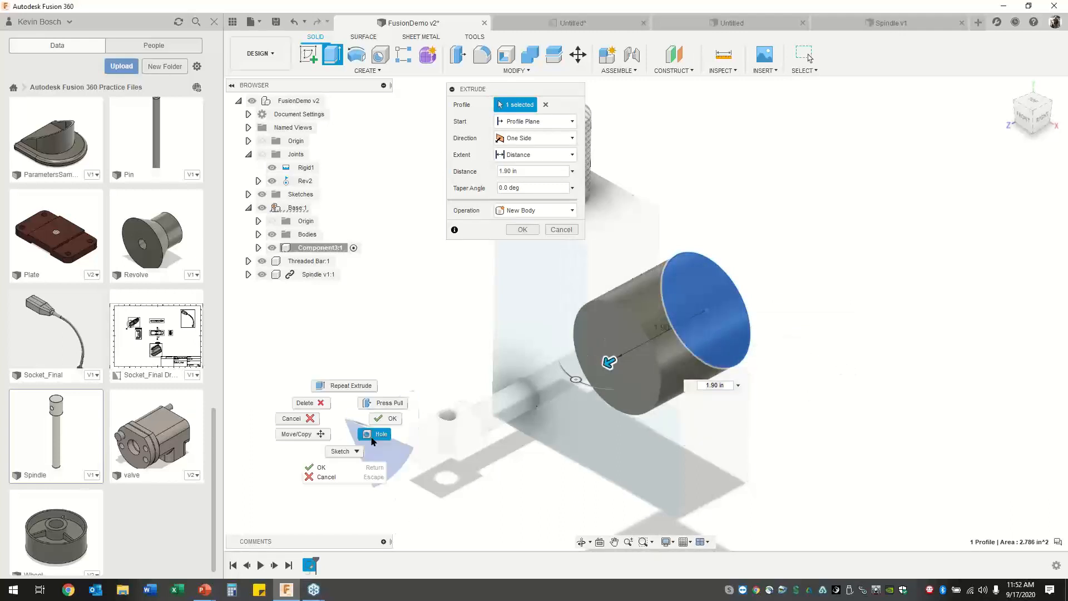
{"action": "left_click", "coordinate": [343, 468]}
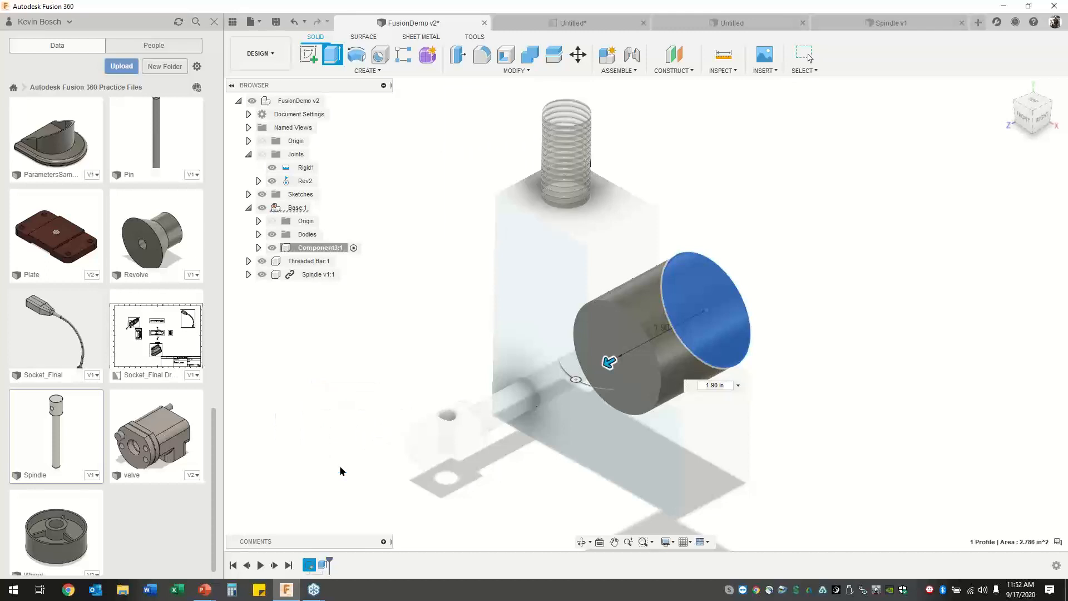
Activate the top-level FusionDemo assembly again.
{"action": "left_click", "coordinate": [334, 248]}
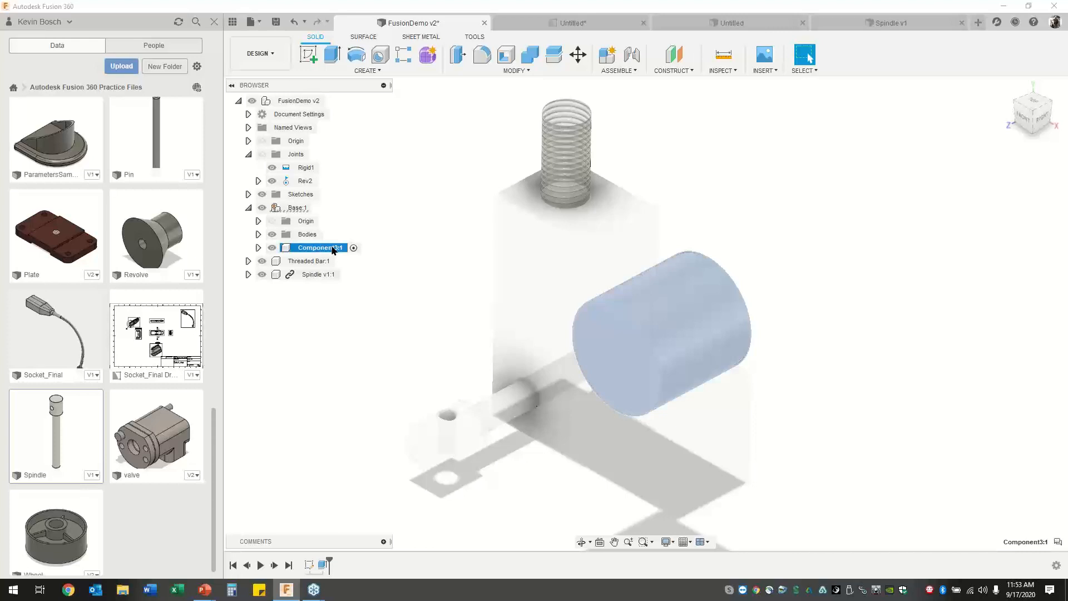
{"action": "right_click", "coordinate": [371, 273]}
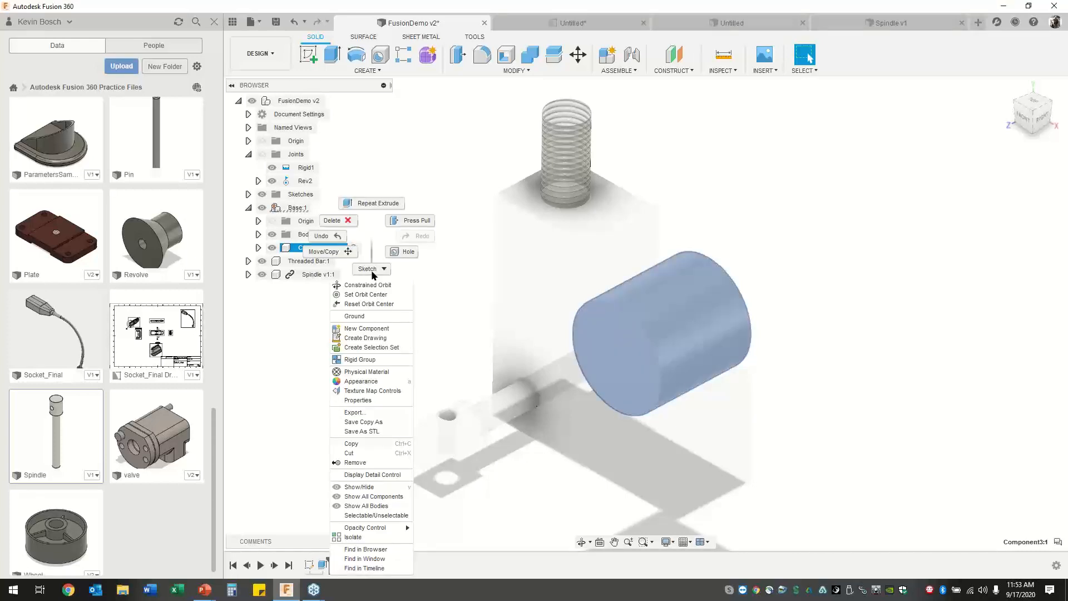
{"action": "left_click", "coordinate": [280, 436]}
{"action": "double_click", "coordinate": [320, 102]}
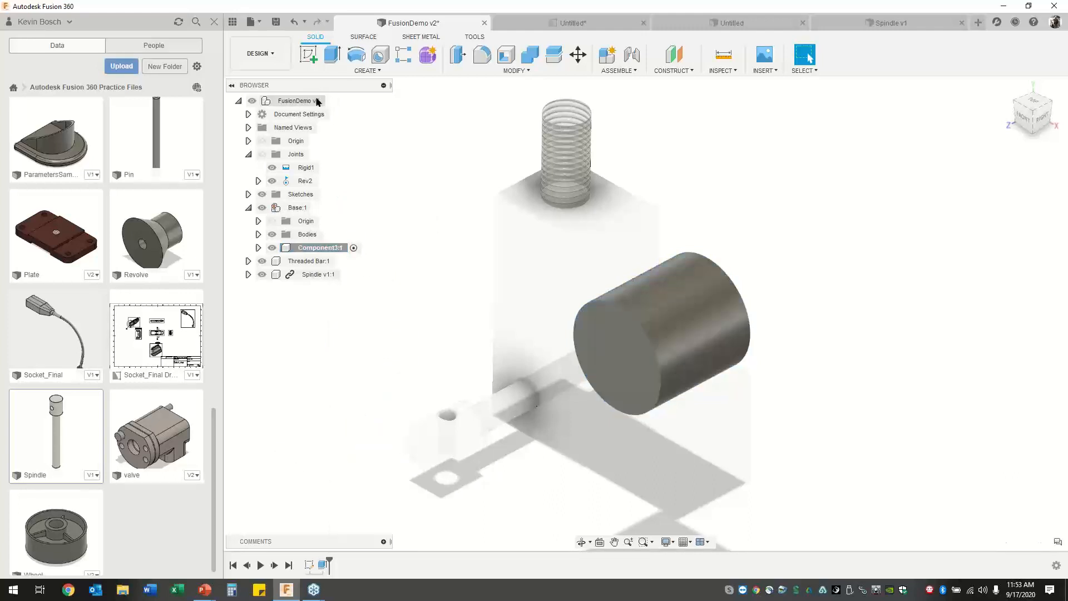
Isolate Component3 so only the new cylinder is displayed.
{"action": "left_click", "coordinate": [320, 248]}
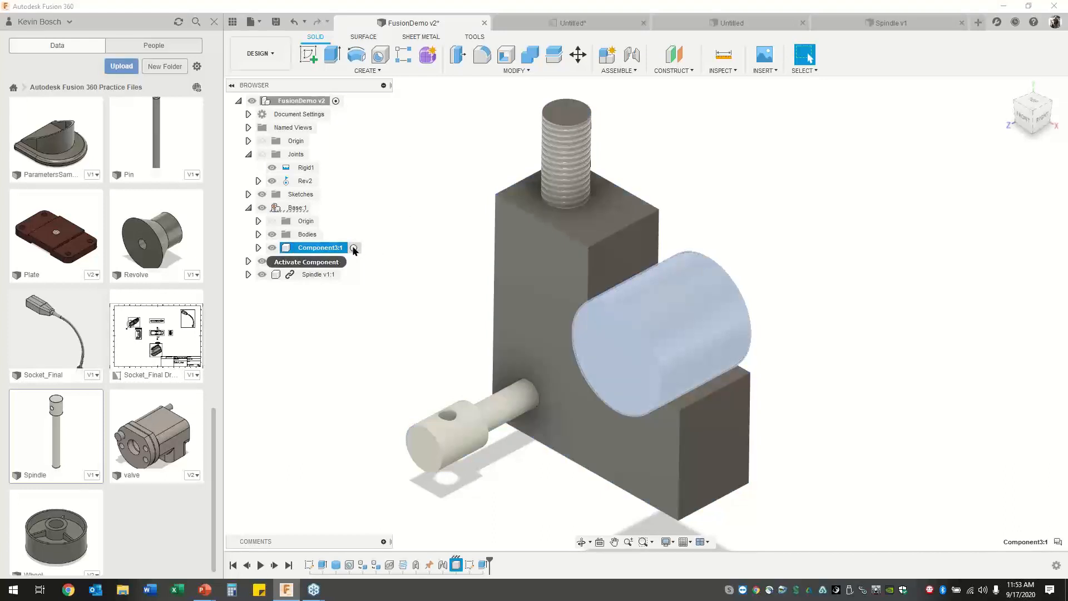
{"action": "right_click", "coordinate": [340, 250]}
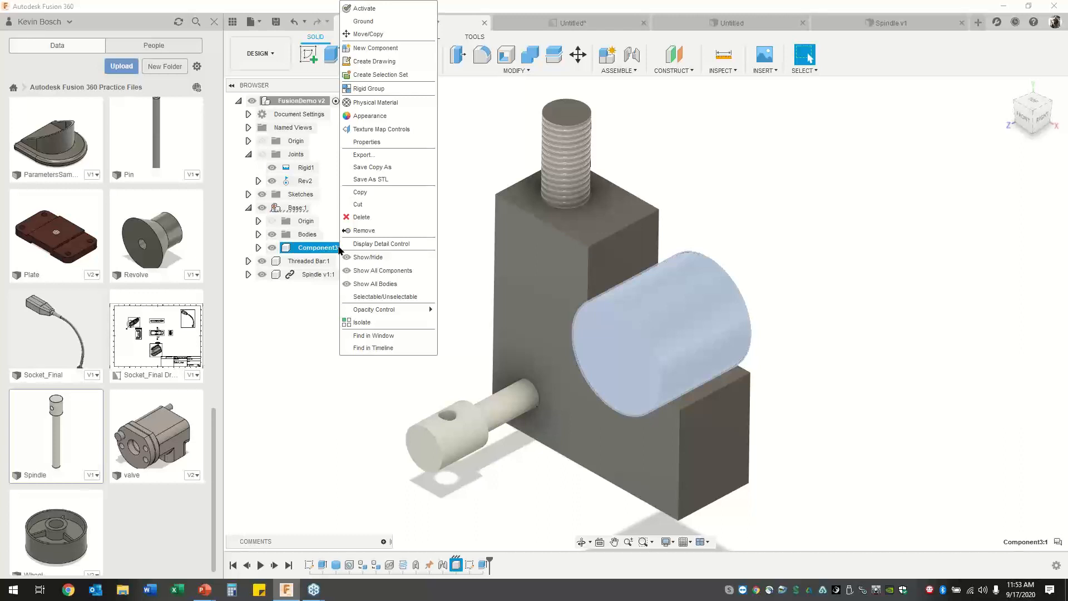
{"action": "left_click", "coordinate": [369, 324]}
{"action": "left_click", "coordinate": [515, 225]}
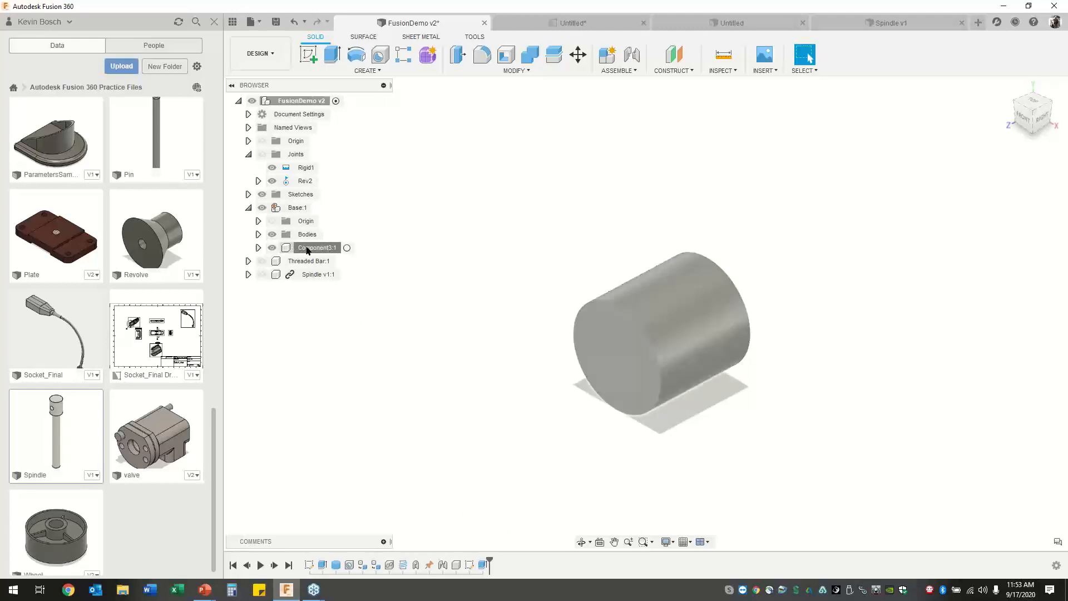
{"action": "right_click", "coordinate": [328, 249]}
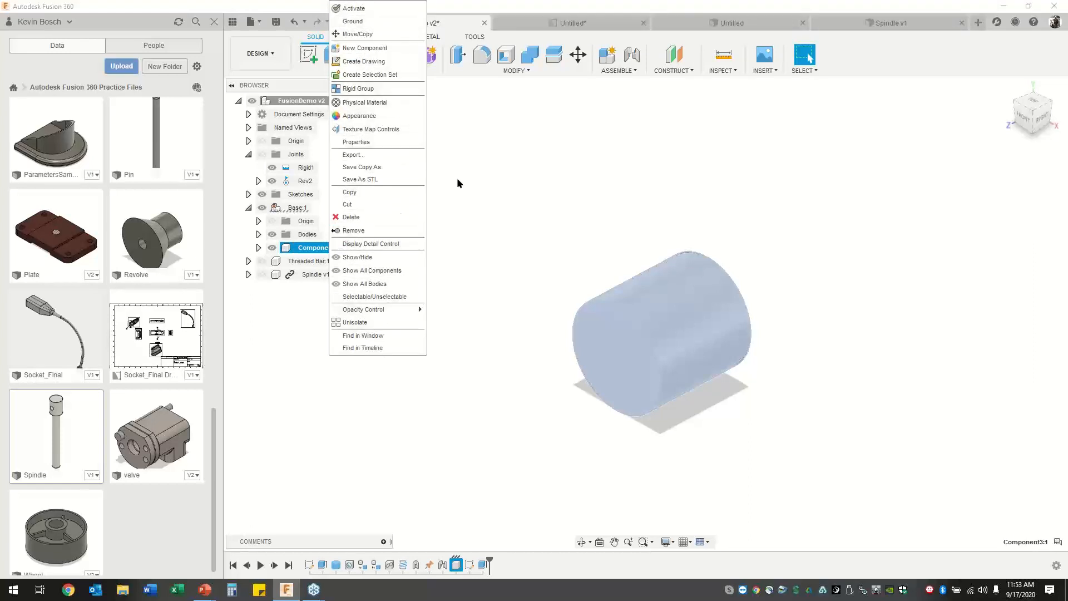
{"action": "left_click", "coordinate": [472, 176]}
{"action": "left_click", "coordinate": [487, 258]}
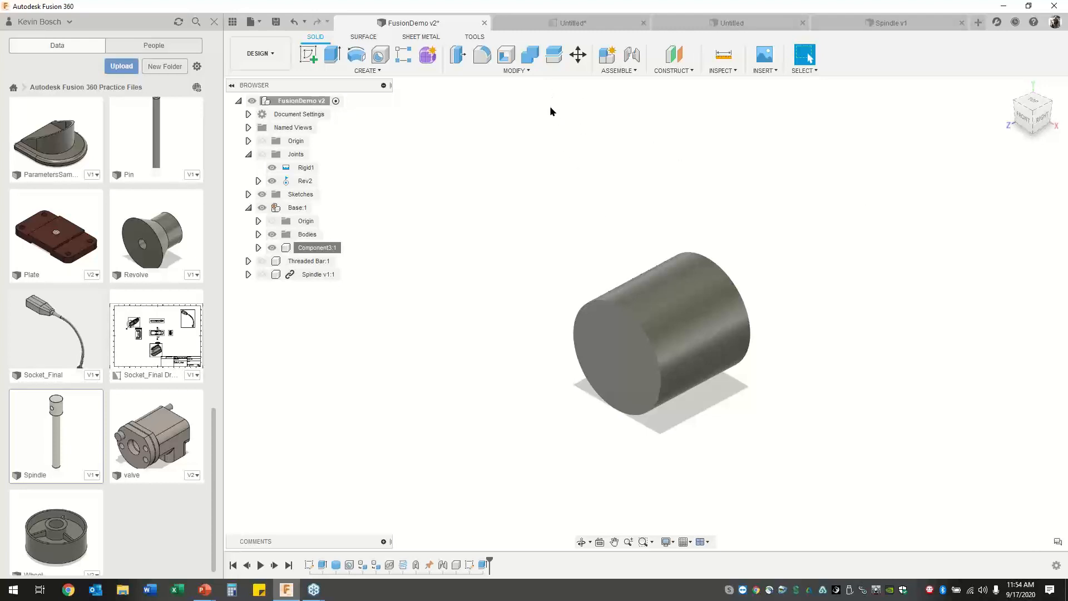
Review the available add-in, 3D print, inspection, construction, assembly, modification, selection and creation commands for the design.
{"action": "left_click", "coordinate": [474, 37]}
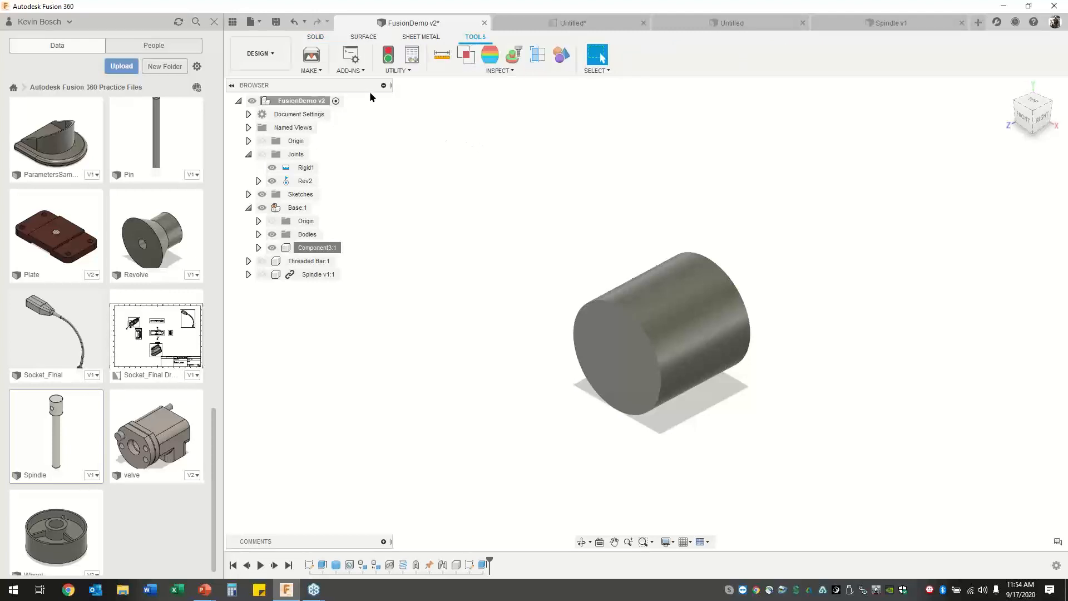
{"action": "left_click", "coordinate": [356, 71]}
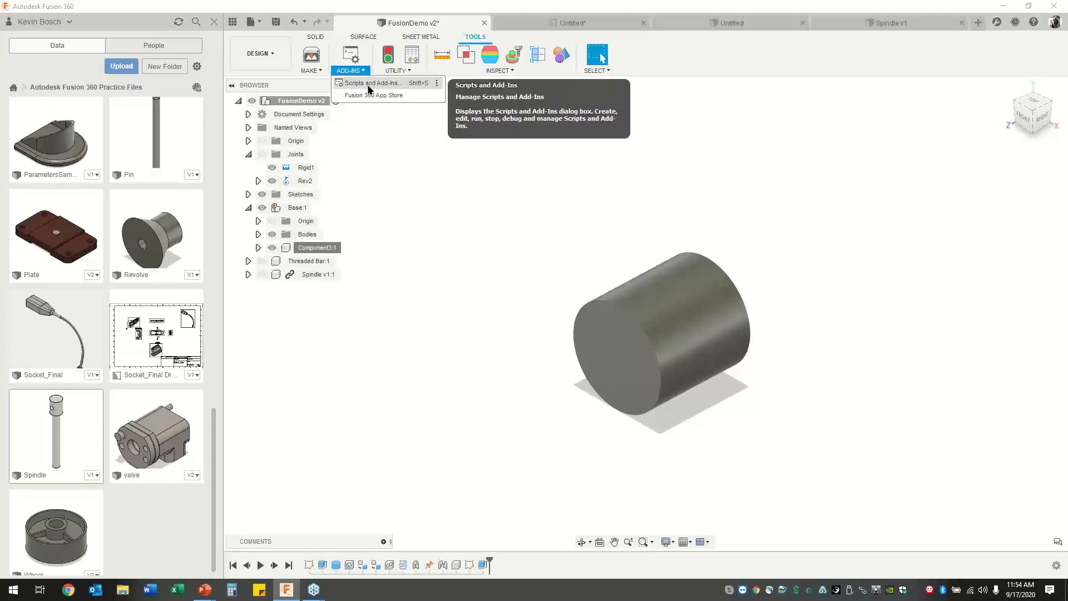
{"action": "mouse_move", "coordinate": [318, 76]}
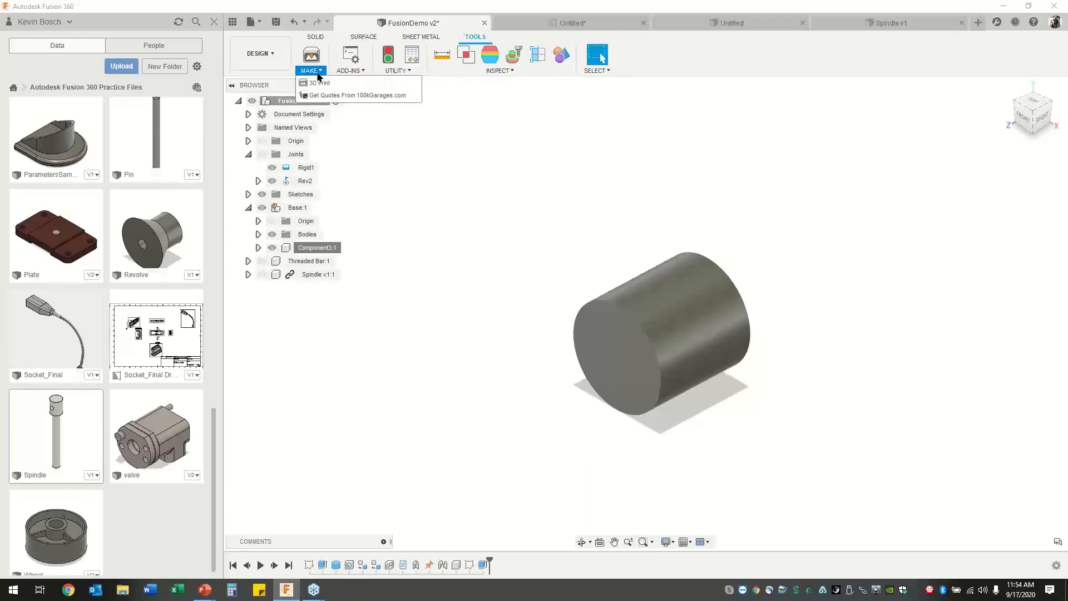
{"action": "mouse_move", "coordinate": [408, 73]}
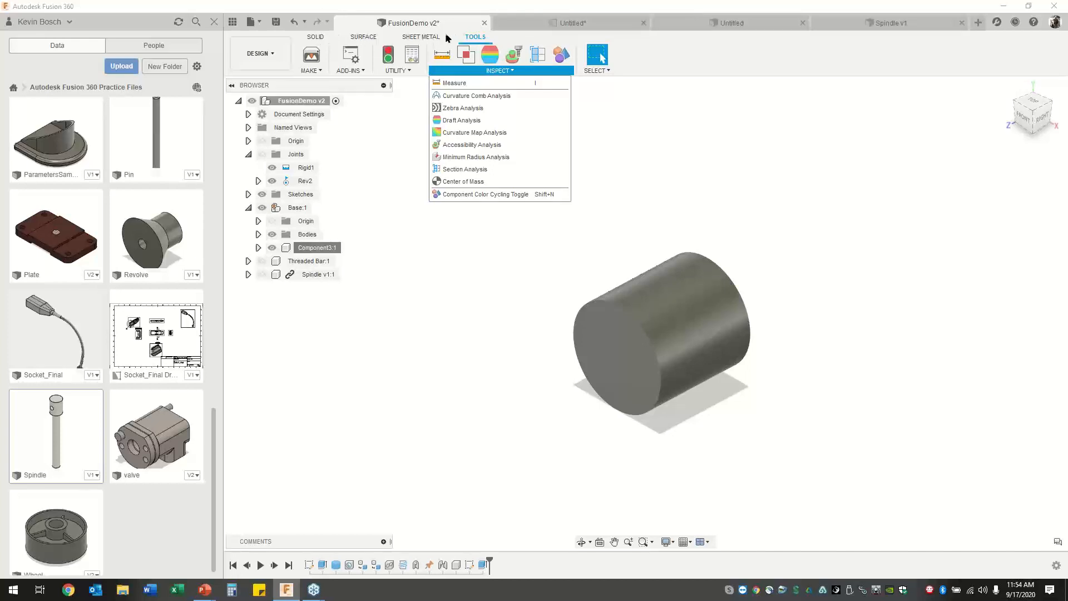
{"action": "left_click", "coordinate": [316, 38]}
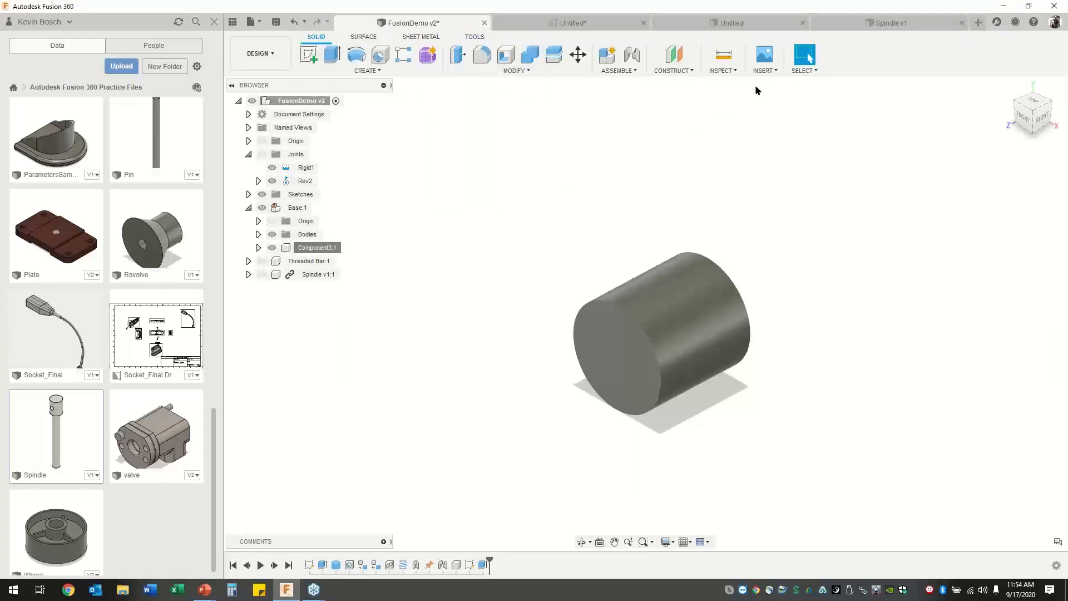
{"action": "left_click", "coordinate": [721, 71]}
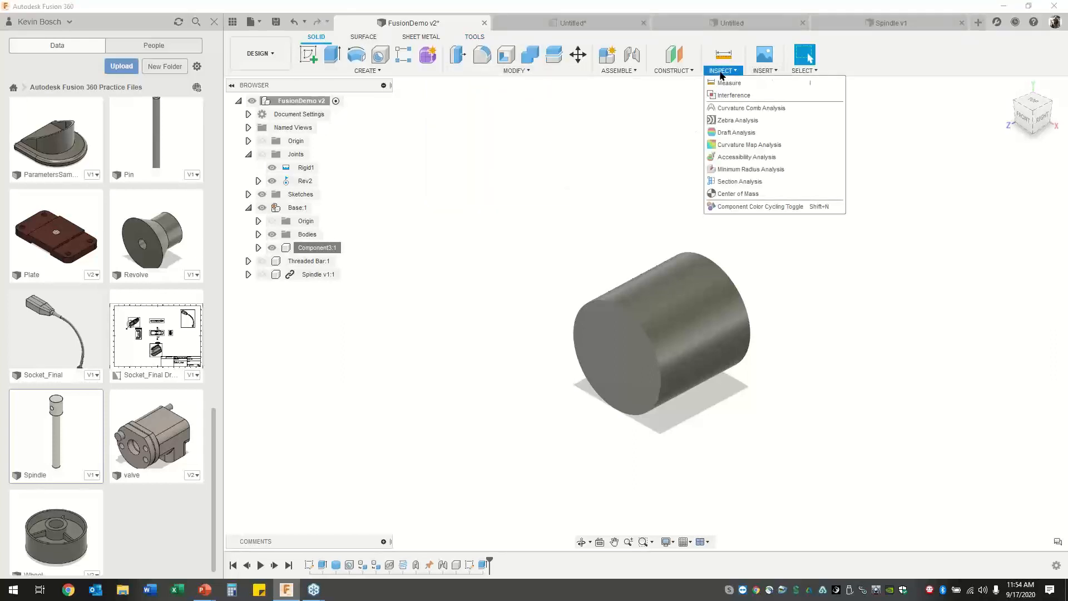
{"action": "left_click", "coordinate": [686, 71]}
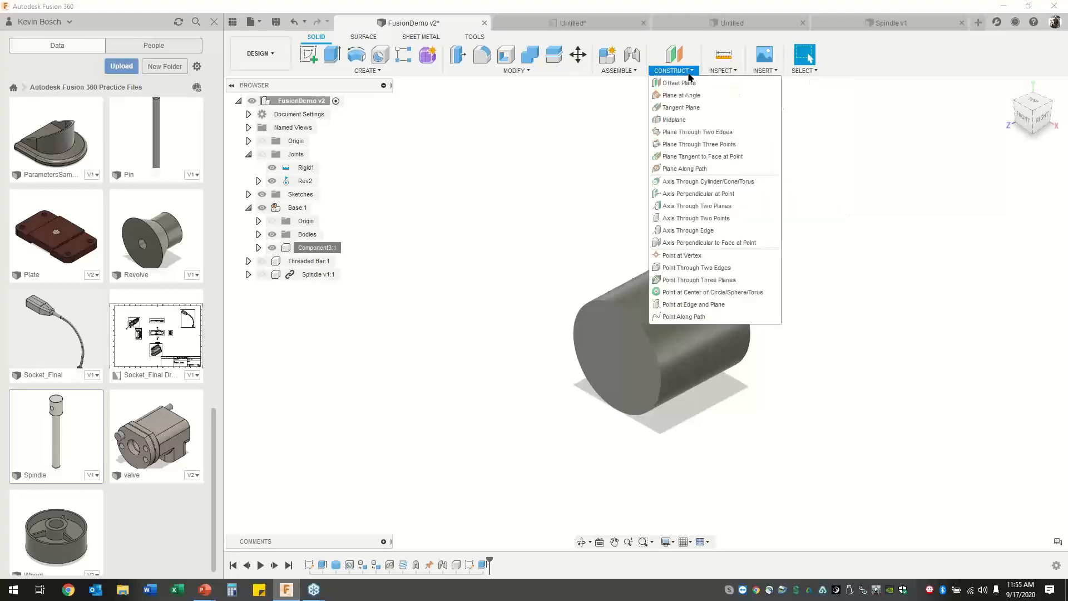
{"action": "left_click", "coordinate": [620, 70]}
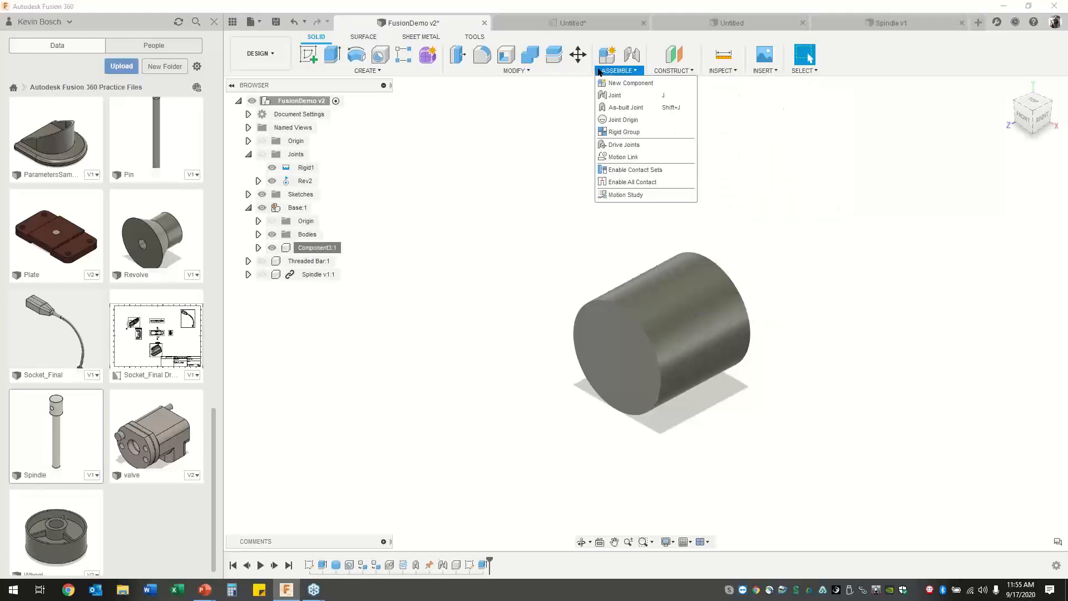
{"action": "left_click", "coordinate": [535, 70]}
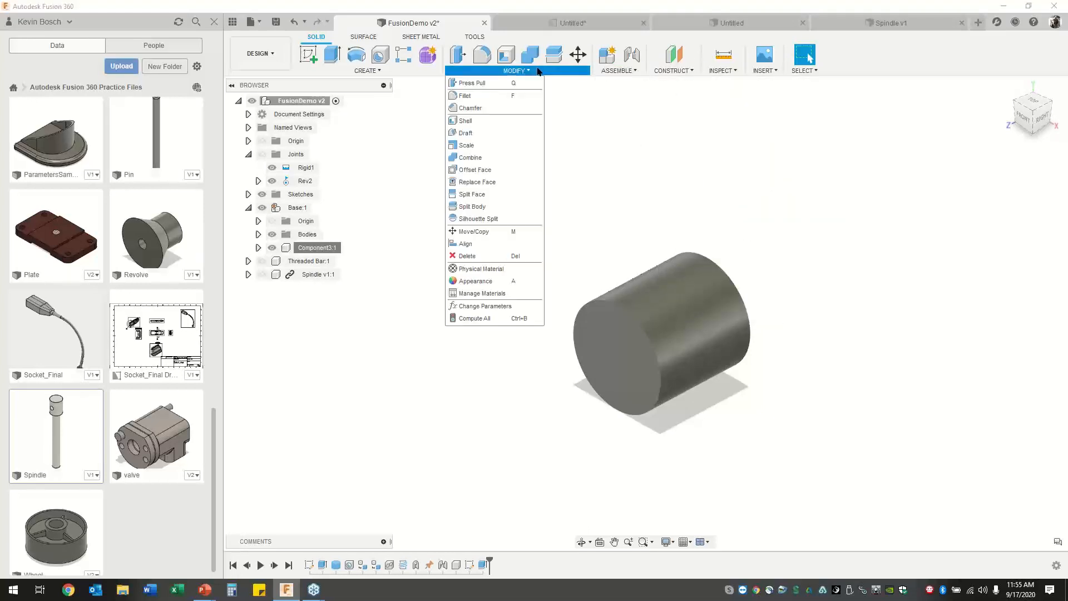
{"action": "left_click", "coordinate": [812, 71]}
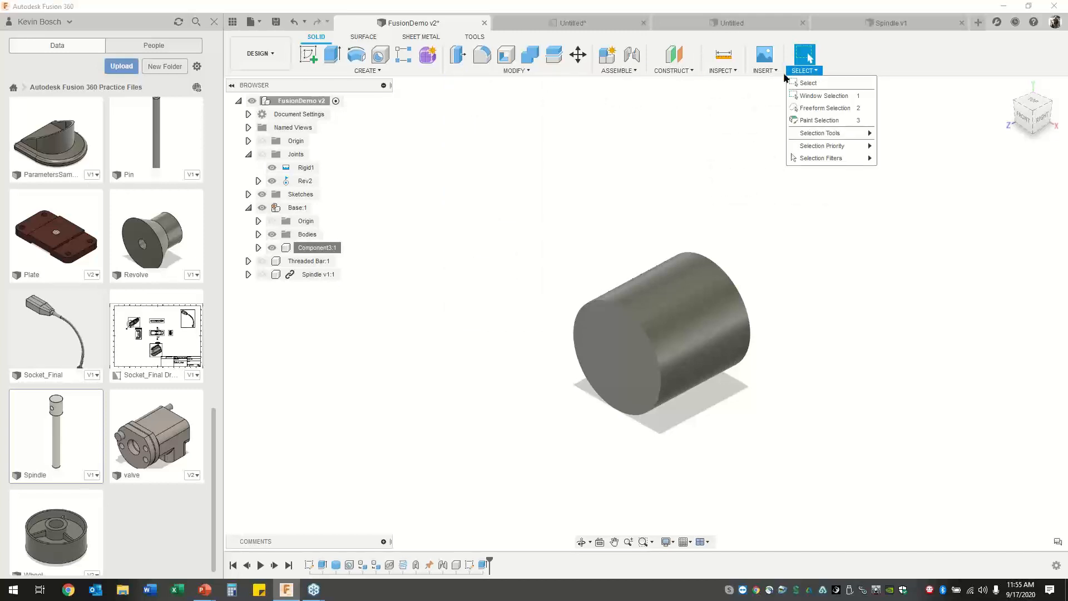
{"action": "mouse_move", "coordinate": [694, 75]}
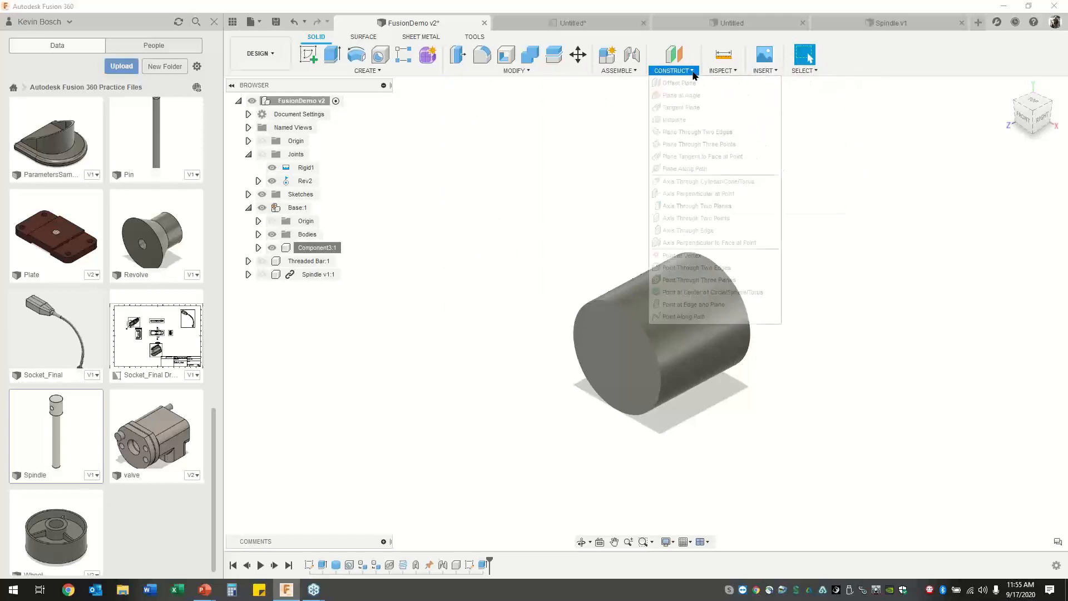
{"action": "mouse_move", "coordinate": [367, 69]}
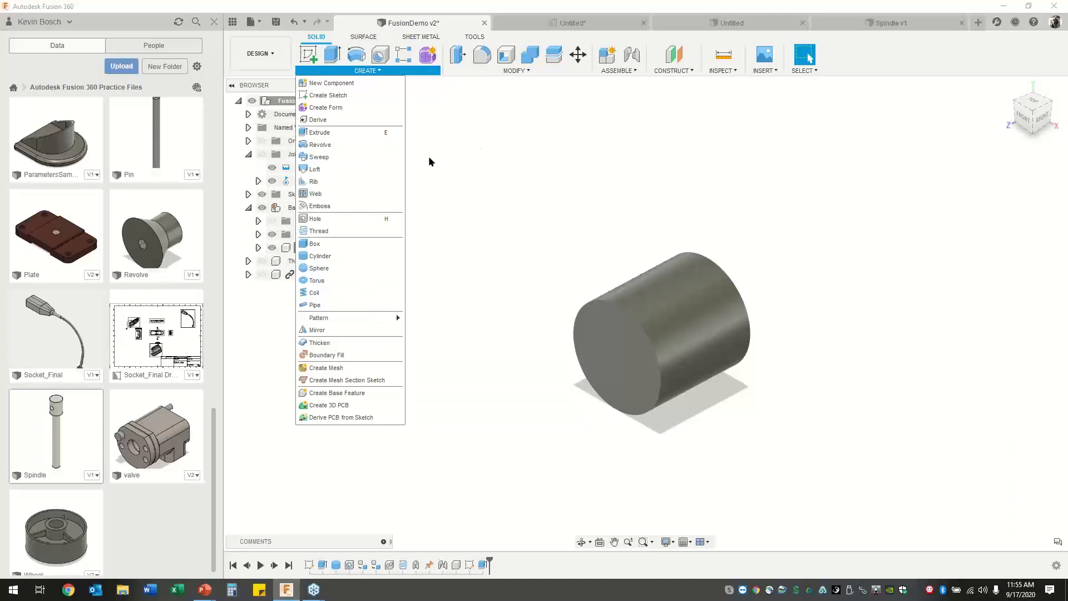
{"action": "left_click", "coordinate": [448, 162]}
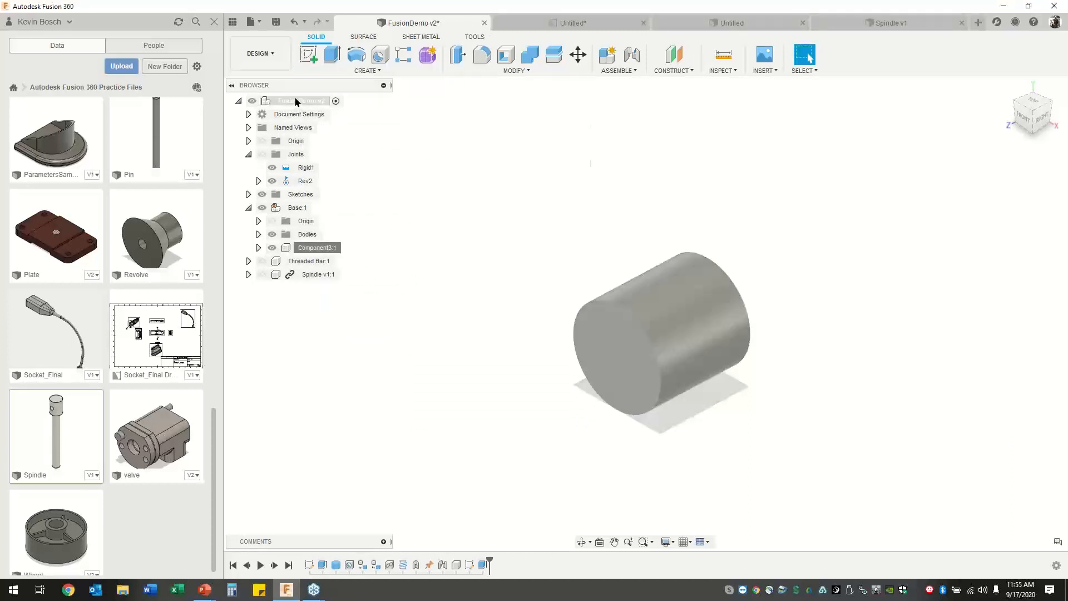
Unisolate Component3 so the Base, Threaded Bar and Spindle are displayed again.
{"action": "left_click", "coordinate": [295, 101]}
{"action": "right_click", "coordinate": [459, 233]}
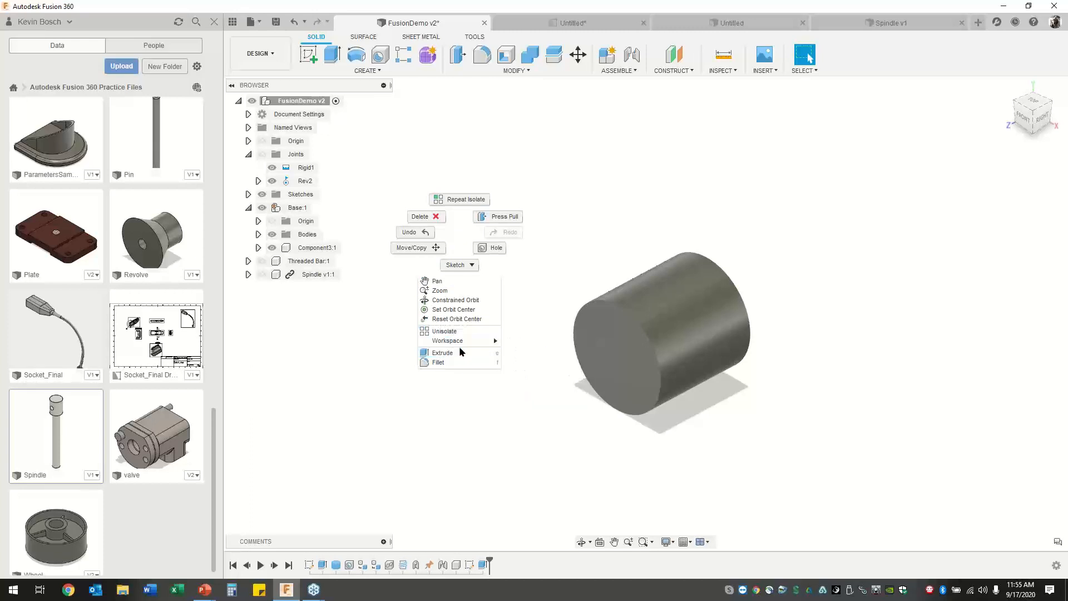
{"action": "mouse_move", "coordinate": [460, 347]}
{"action": "left_click", "coordinate": [446, 331]}
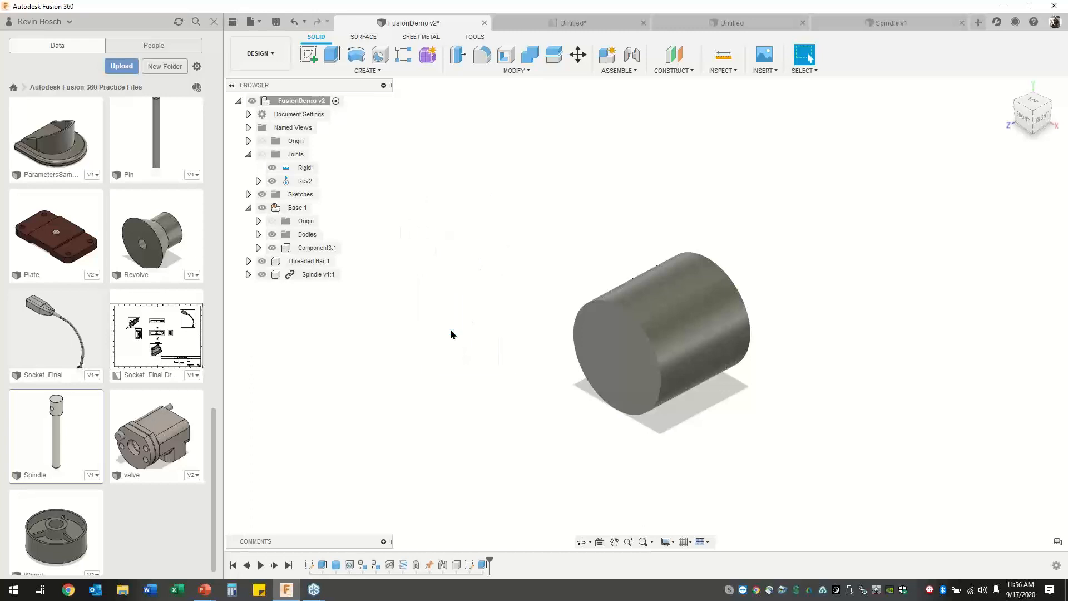
Open the design's parameters and examine Component3's extrusion parameters and the fields for adding a user parameter.
{"action": "right_click", "coordinate": [322, 566]}
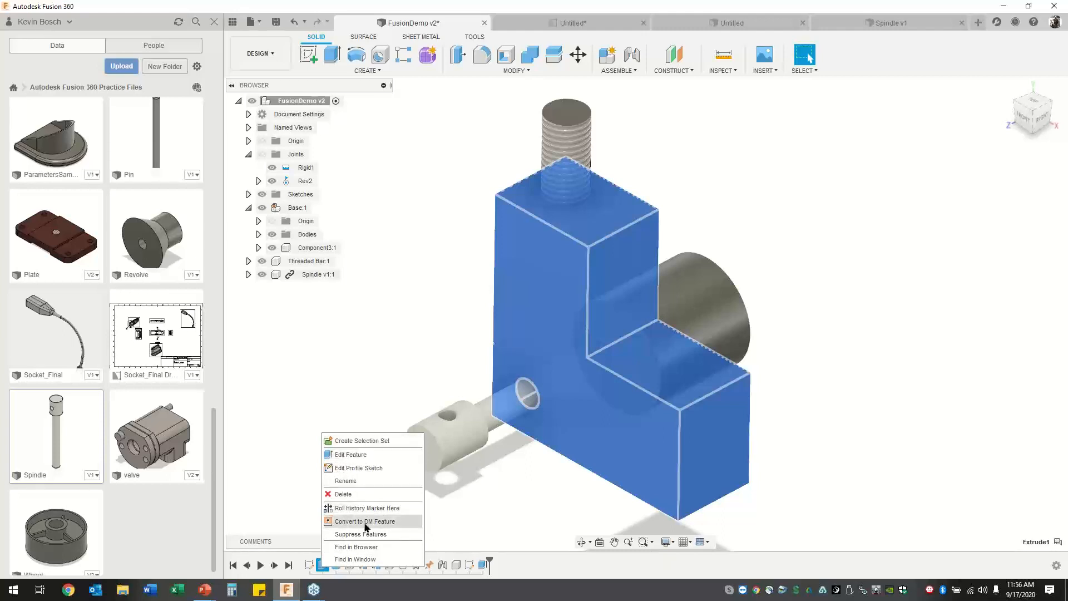
{"action": "left_click", "coordinate": [281, 459]}
{"action": "left_click", "coordinate": [379, 69]}
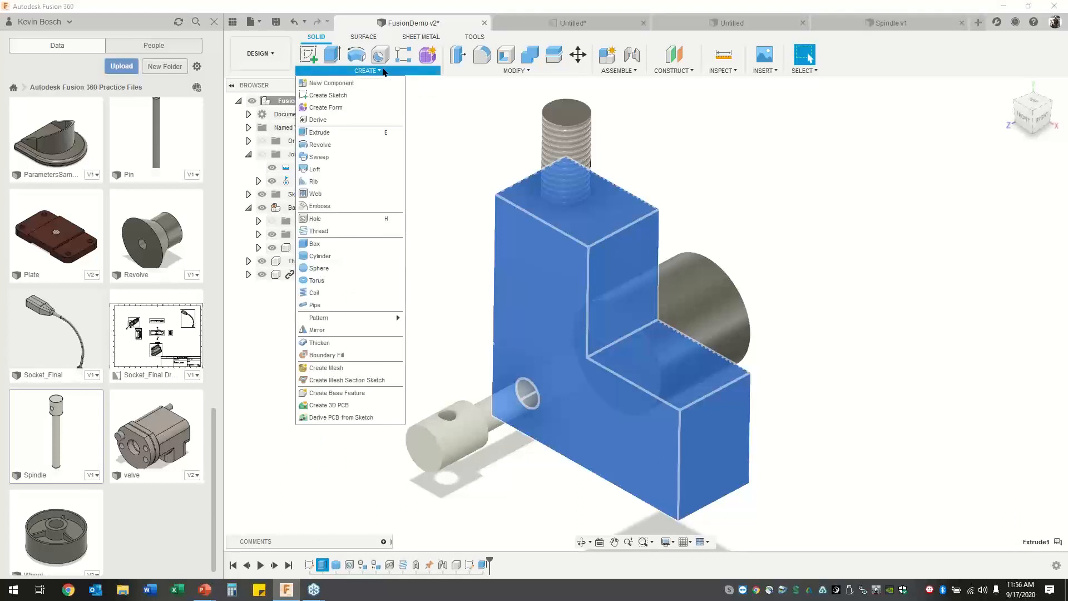
{"action": "left_click", "coordinate": [511, 71]}
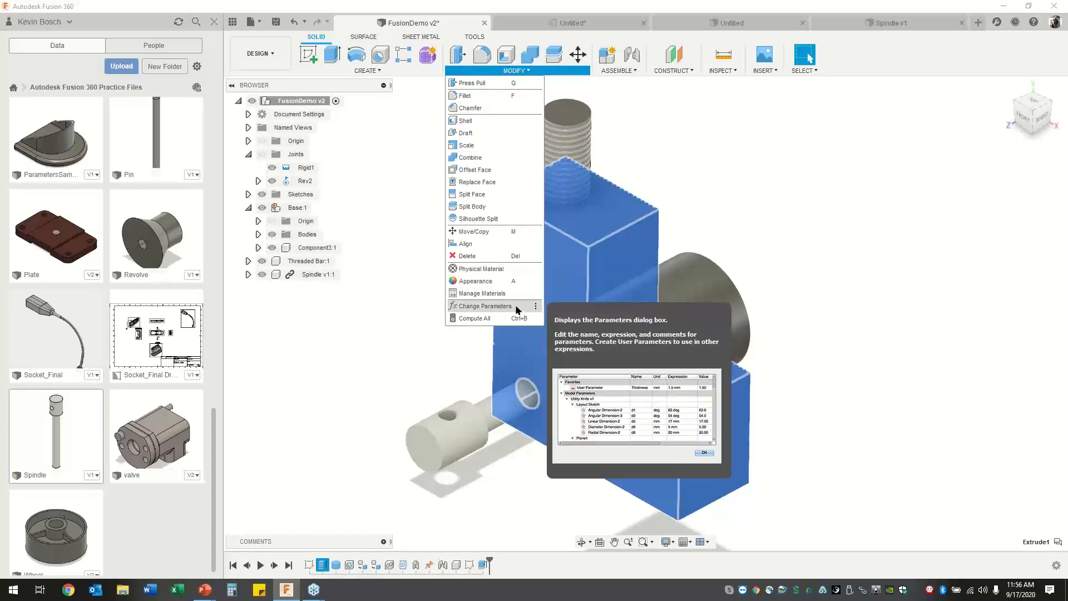
{"action": "left_click", "coordinate": [484, 306]}
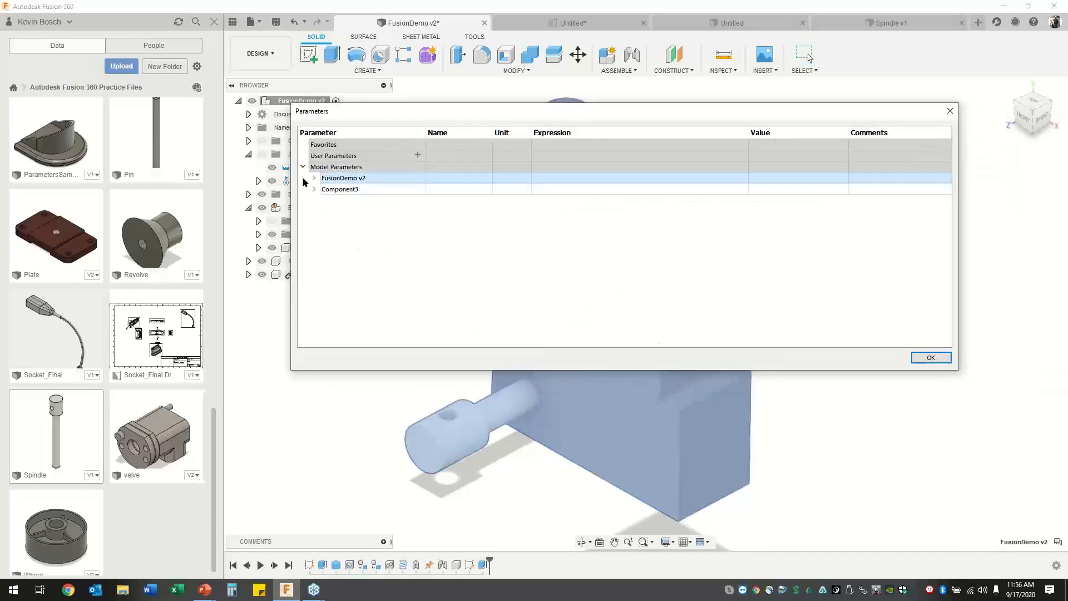
{"action": "left_click", "coordinate": [314, 190]}
{"action": "left_click", "coordinate": [326, 201]}
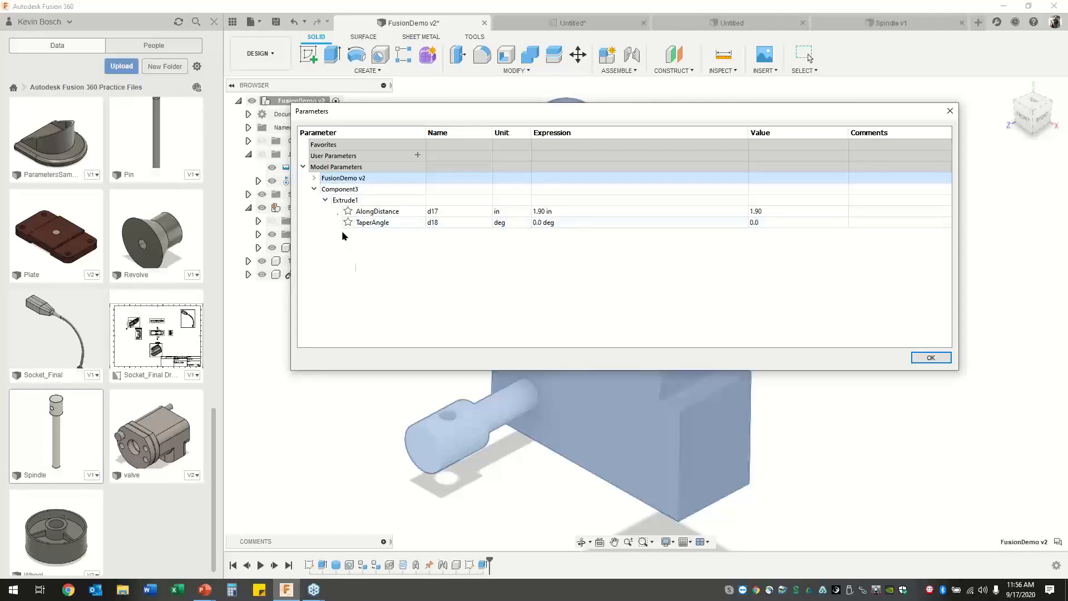
{"action": "left_click", "coordinate": [418, 155]}
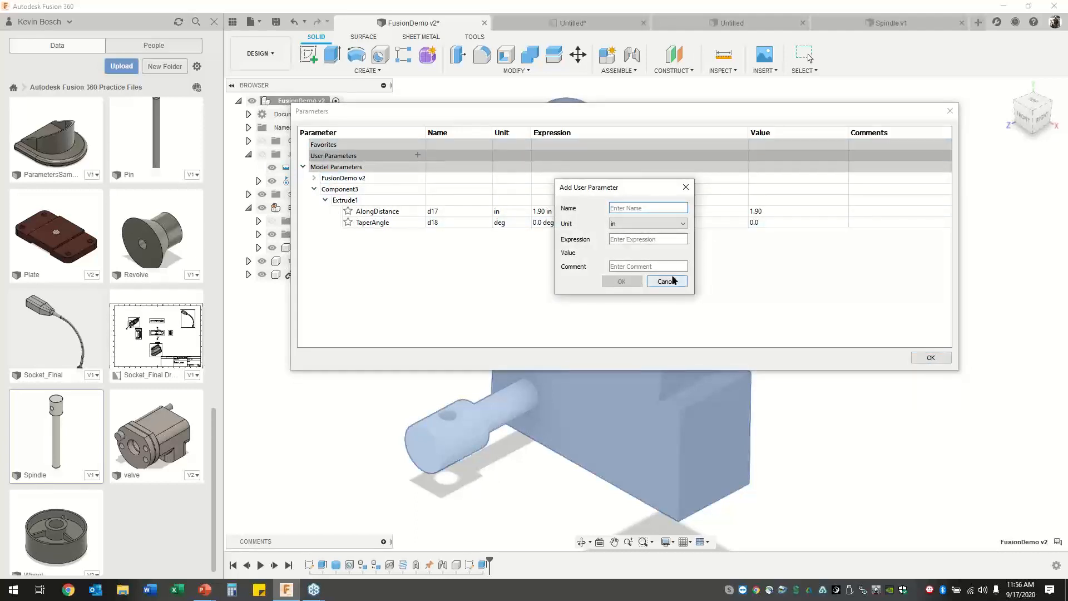
{"action": "left_click", "coordinate": [675, 281]}
Examine the FusionDemo v2 parameters of Sketch1, Extrude1 and Hole1, and close the parameter list.
{"action": "left_click", "coordinate": [314, 178]}
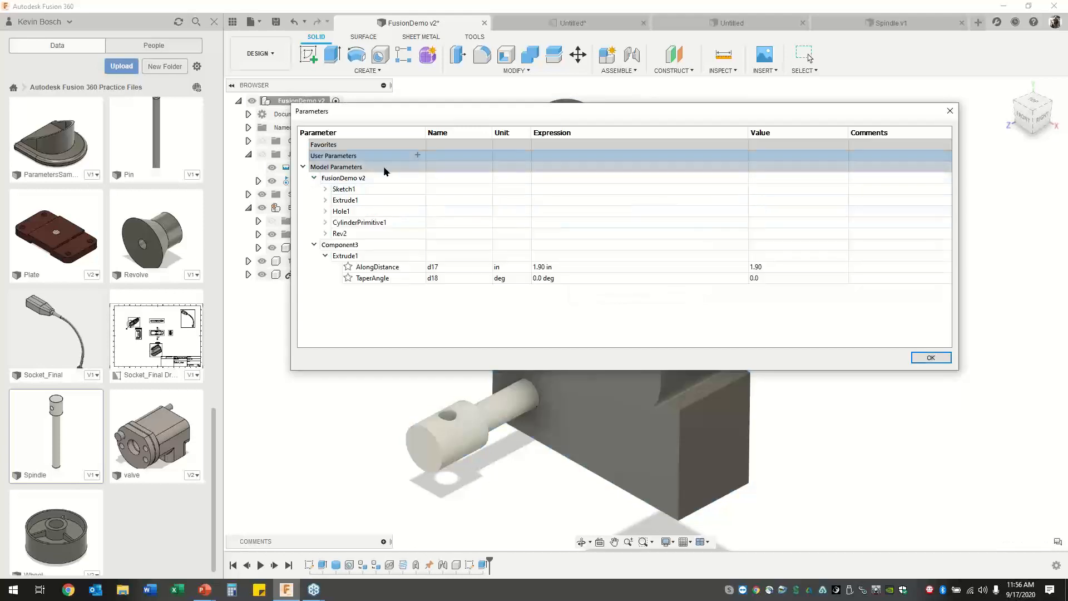
{"action": "left_click", "coordinate": [325, 189]}
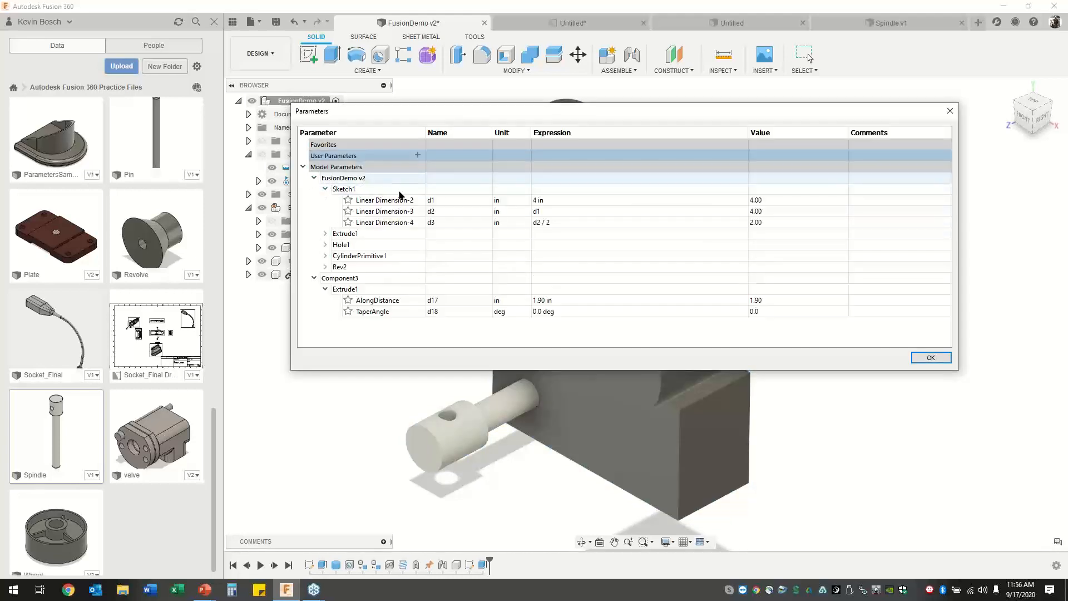
{"action": "left_click", "coordinate": [326, 234]}
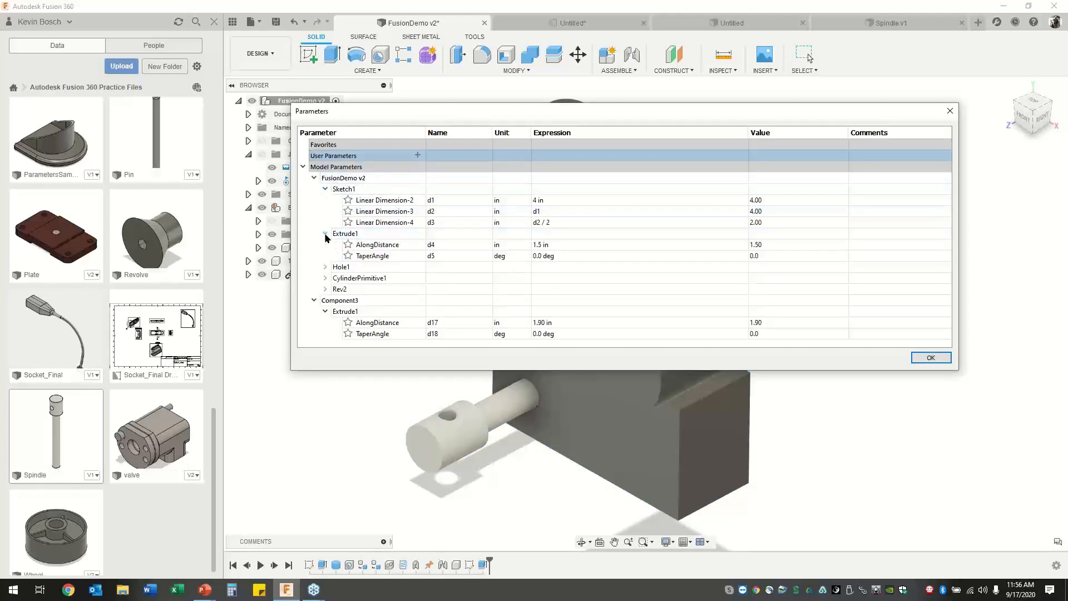
{"action": "left_click", "coordinate": [326, 267]}
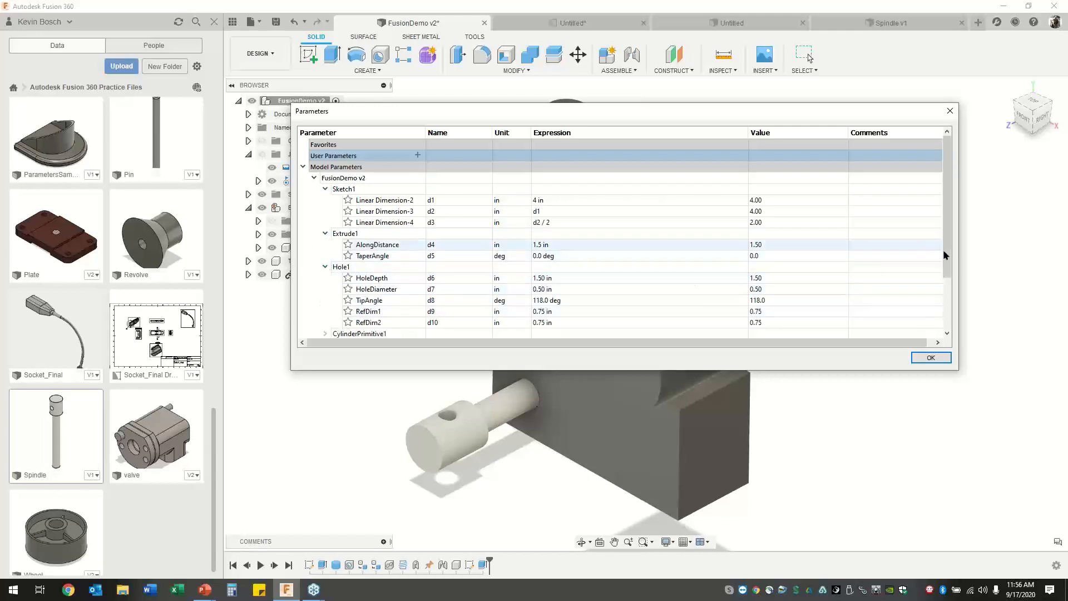
{"action": "scroll", "coordinate": [946, 260], "scroll_direction": "down", "scroll_amount": 2}
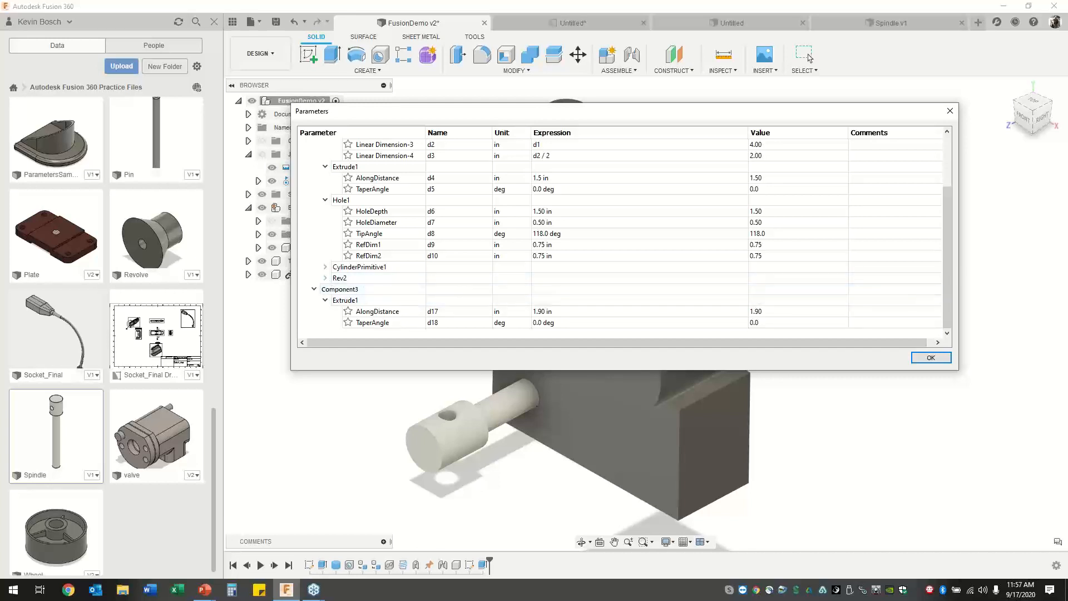
{"action": "left_click", "coordinate": [930, 357]}
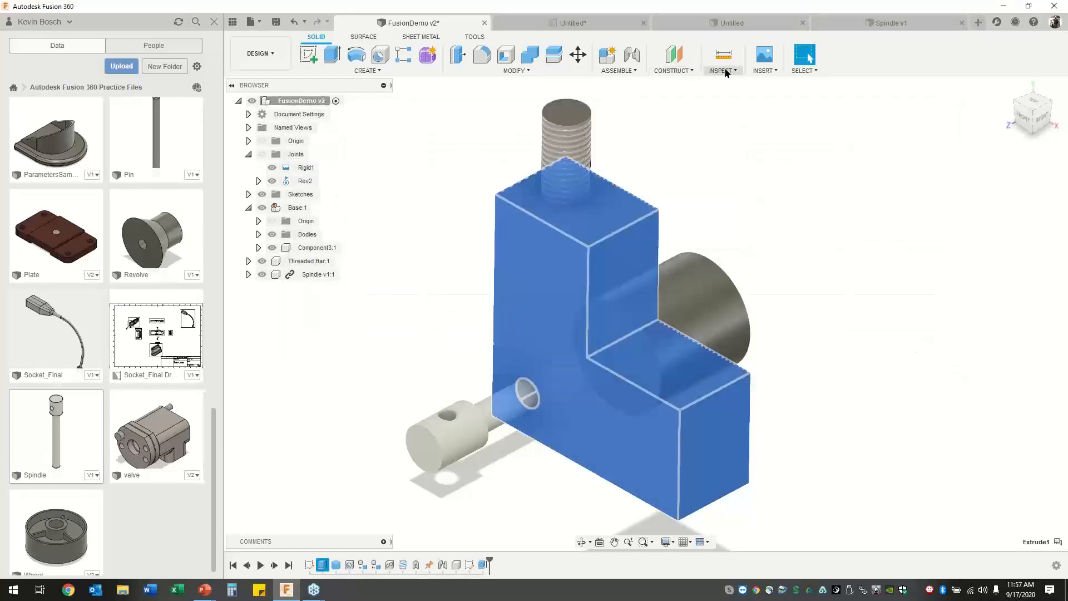
Find the material management command and open the Material Browser on the physical materials.
{"action": "left_click", "coordinate": [692, 71]}
{"action": "left_click", "coordinate": [724, 71]}
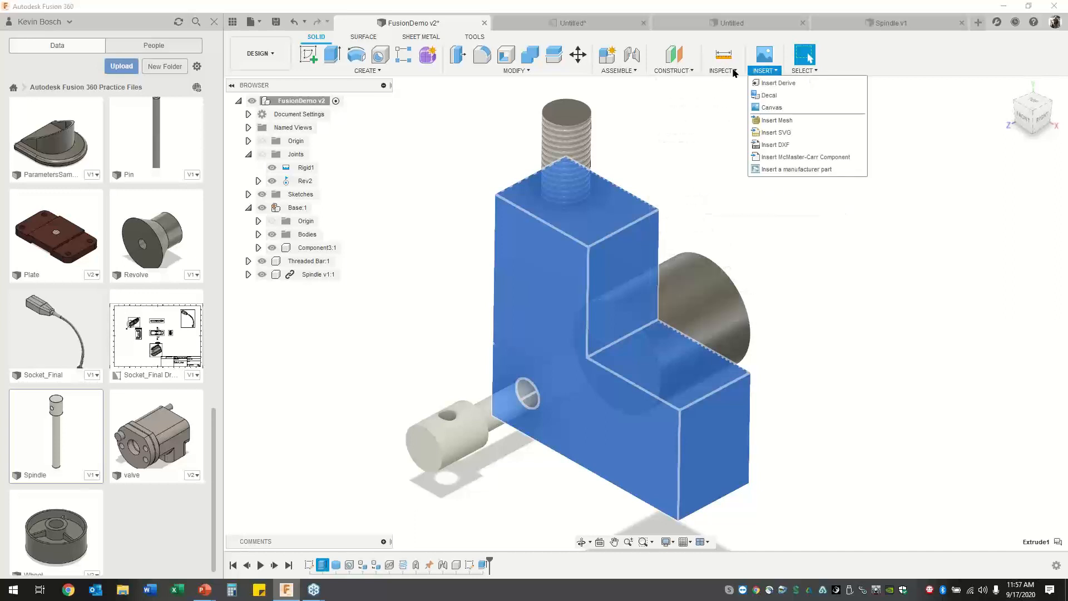
{"action": "mouse_move", "coordinate": [636, 71]}
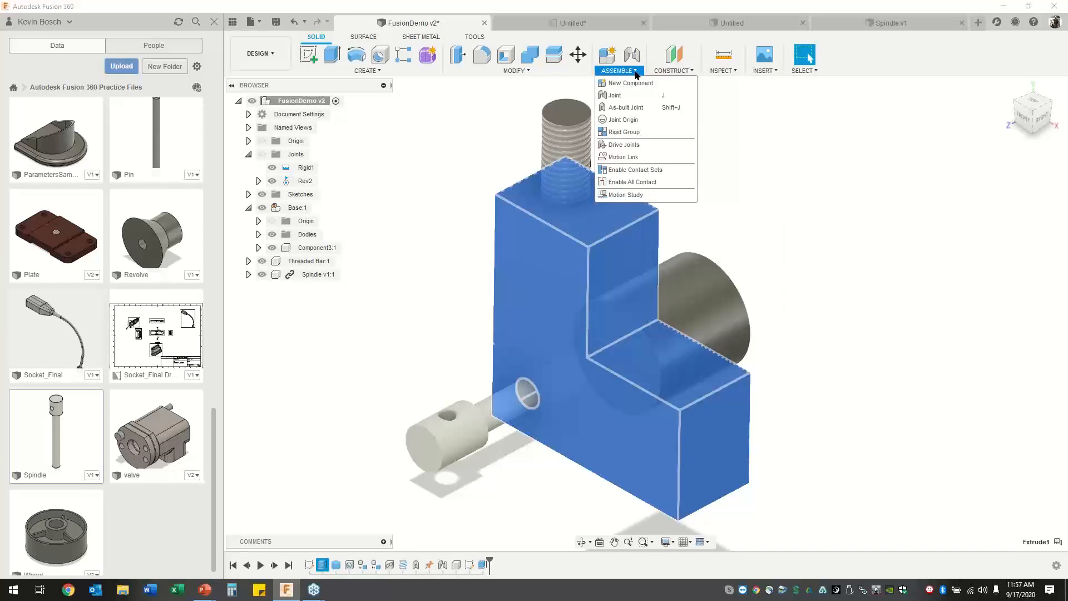
{"action": "mouse_move", "coordinate": [805, 73]}
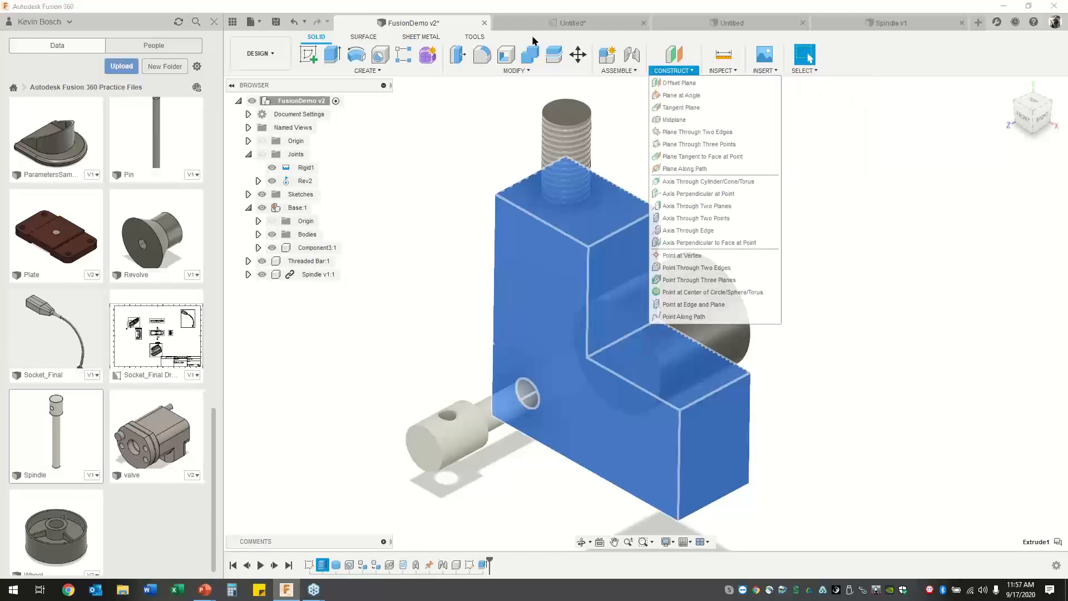
{"action": "left_click", "coordinate": [476, 35]}
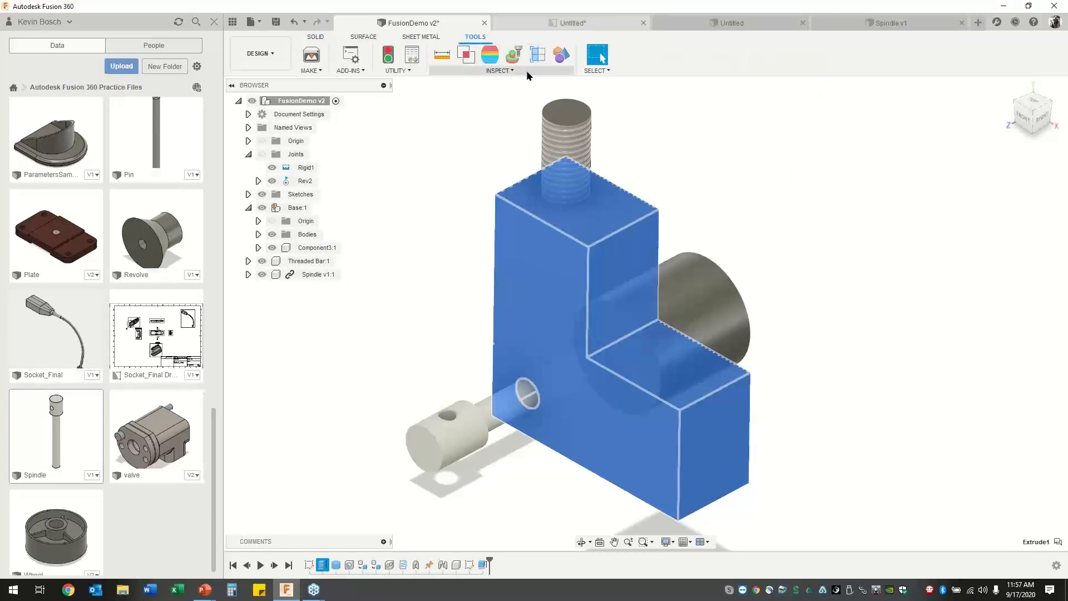
{"action": "left_click", "coordinate": [401, 71]}
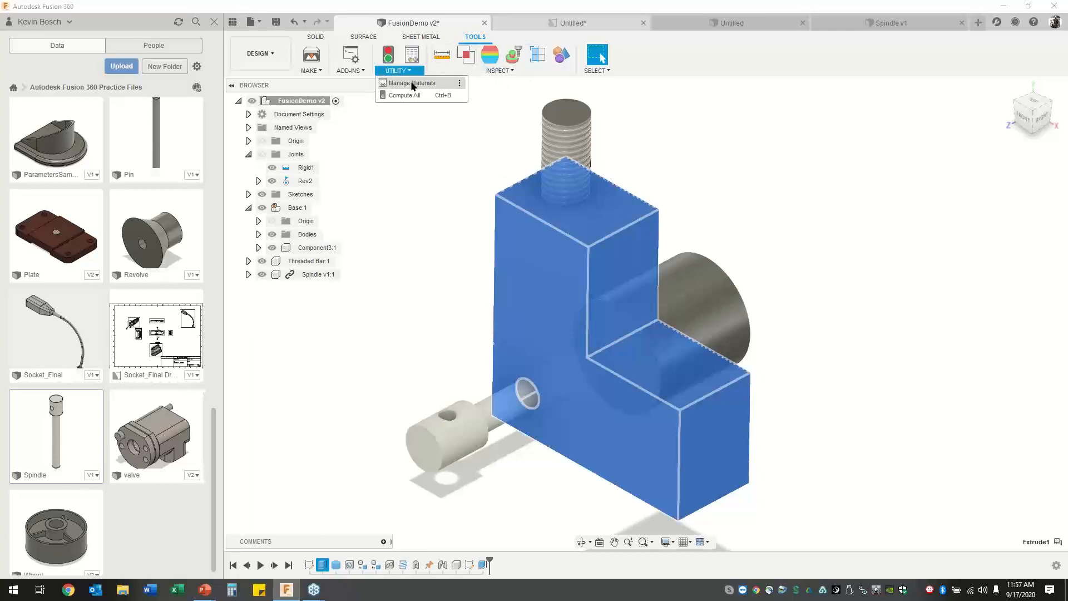
{"action": "left_click", "coordinate": [412, 83]}
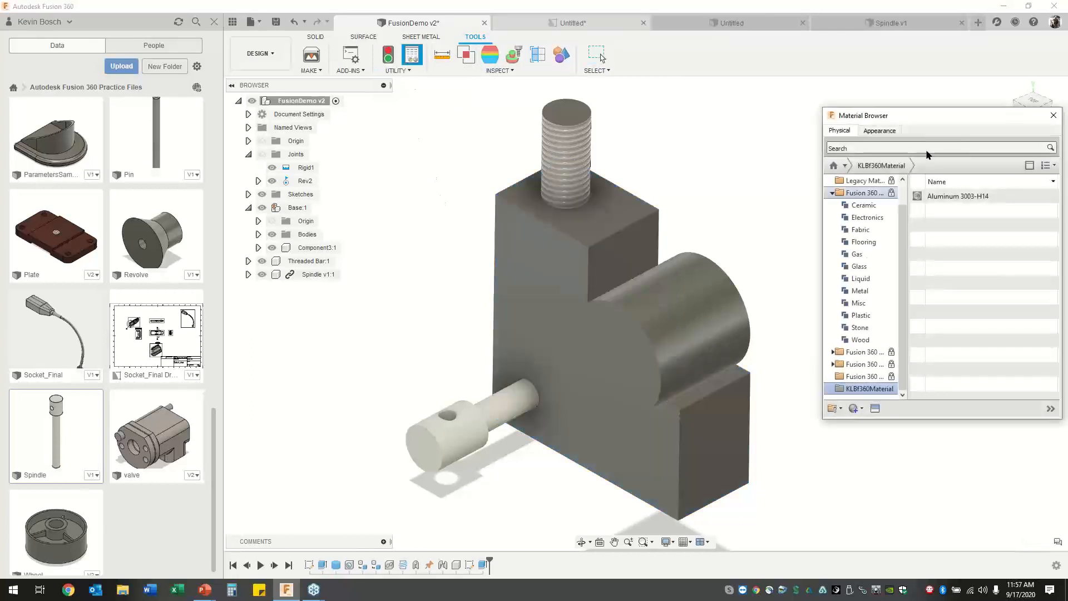
Show the Fusion 360 Material Library in the Material Browser, with the browser moved over the model and enlarged to list more materials.
{"action": "left_click_drag", "start_coordinate": [933, 114], "coordinate": [544, 115]}
{"action": "left_click", "coordinate": [456, 165]}
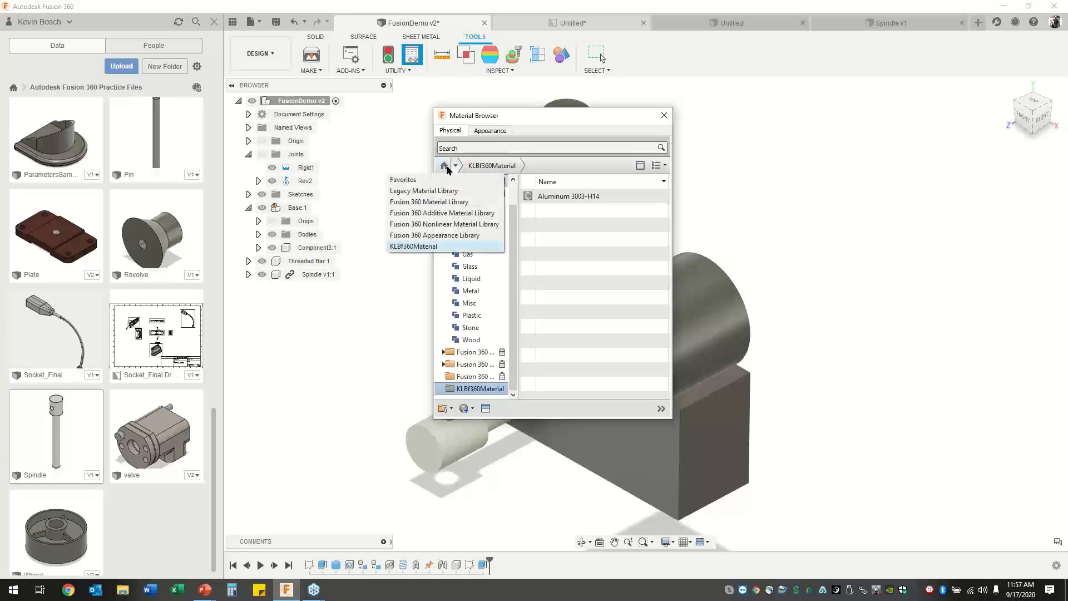
{"action": "left_click", "coordinate": [449, 202]}
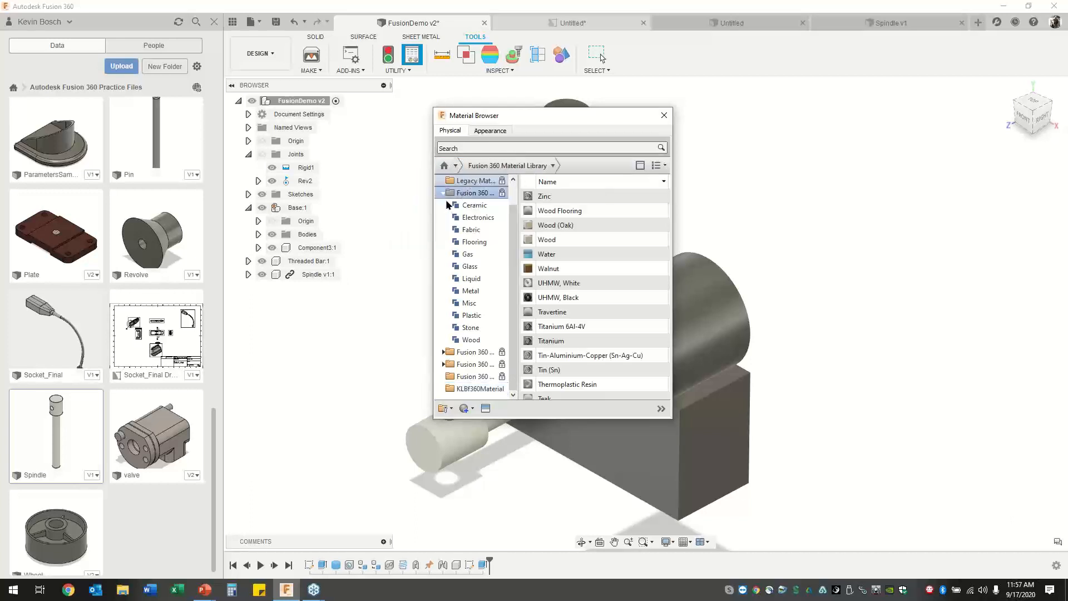
{"action": "scroll", "coordinate": [573, 298], "scroll_direction": "down", "scroll_amount": 1}
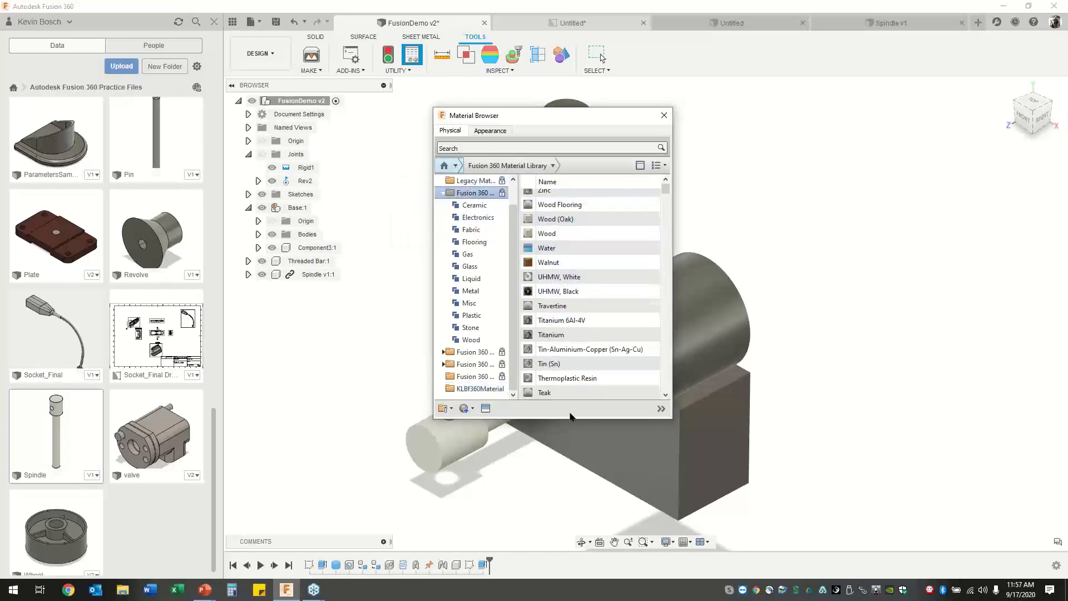
{"action": "left_click_drag", "start_coordinate": [625, 418], "coordinate": [644, 533]}
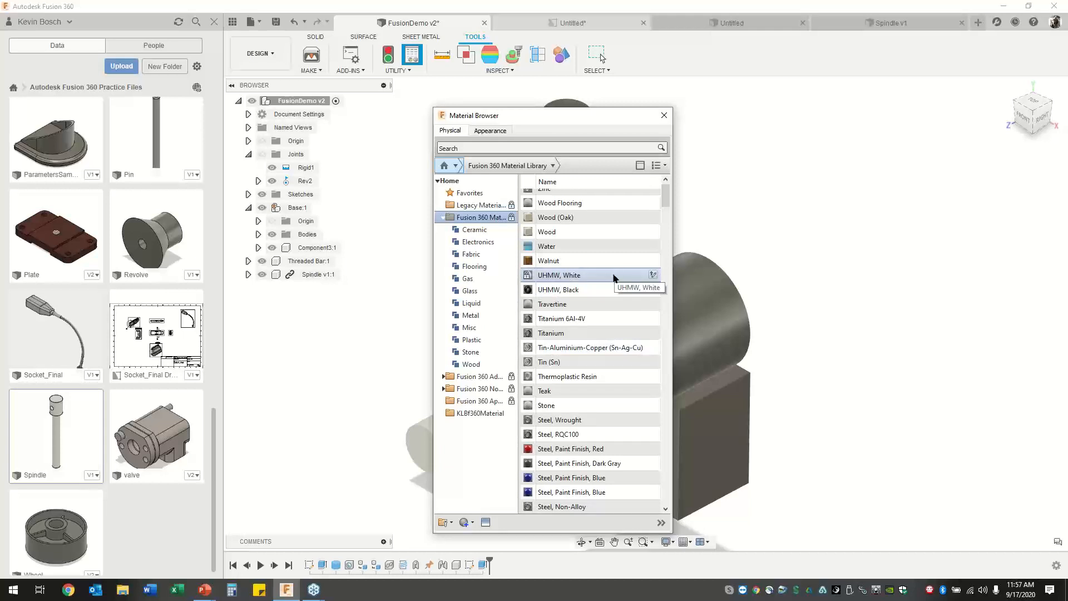
Add UHMW, White to the favorites for editing and examine its appearance and physical properties.
{"action": "left_click", "coordinate": [653, 275]}
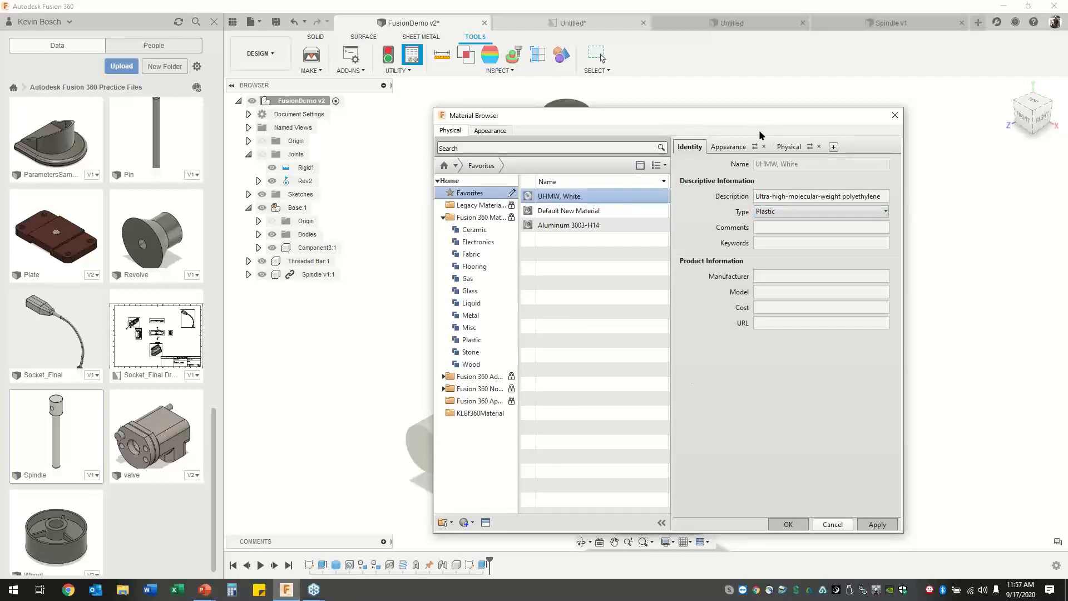
{"action": "left_click", "coordinate": [743, 147]}
{"action": "left_click", "coordinate": [785, 147]}
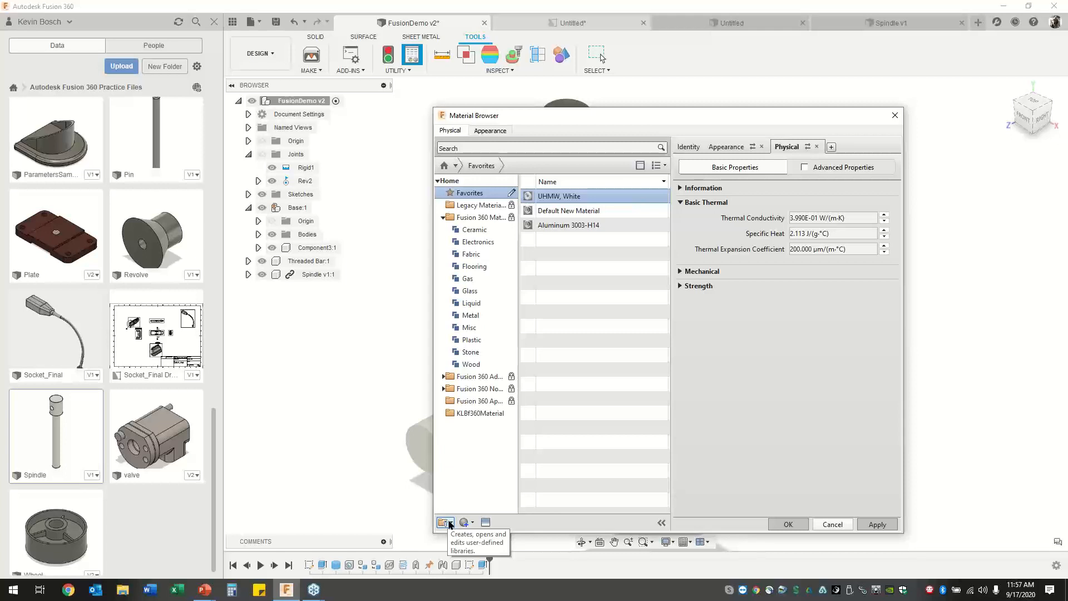
Examine the custom KLBf360Material library and its material creation options, cancel the material editing and close the Material Browser.
{"action": "left_click", "coordinate": [476, 414]}
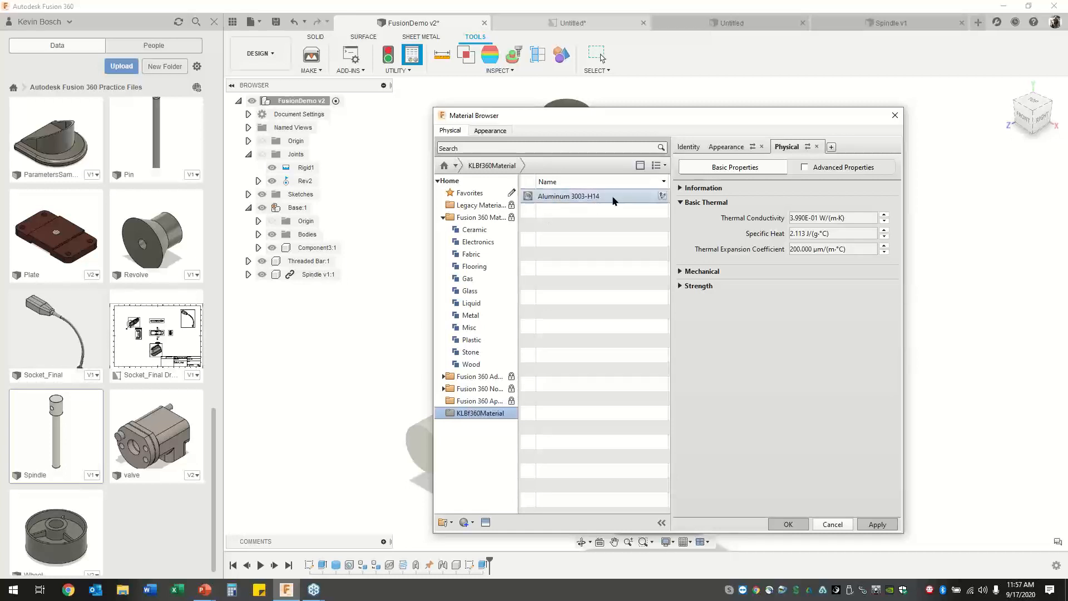
{"action": "left_click", "coordinate": [472, 524]}
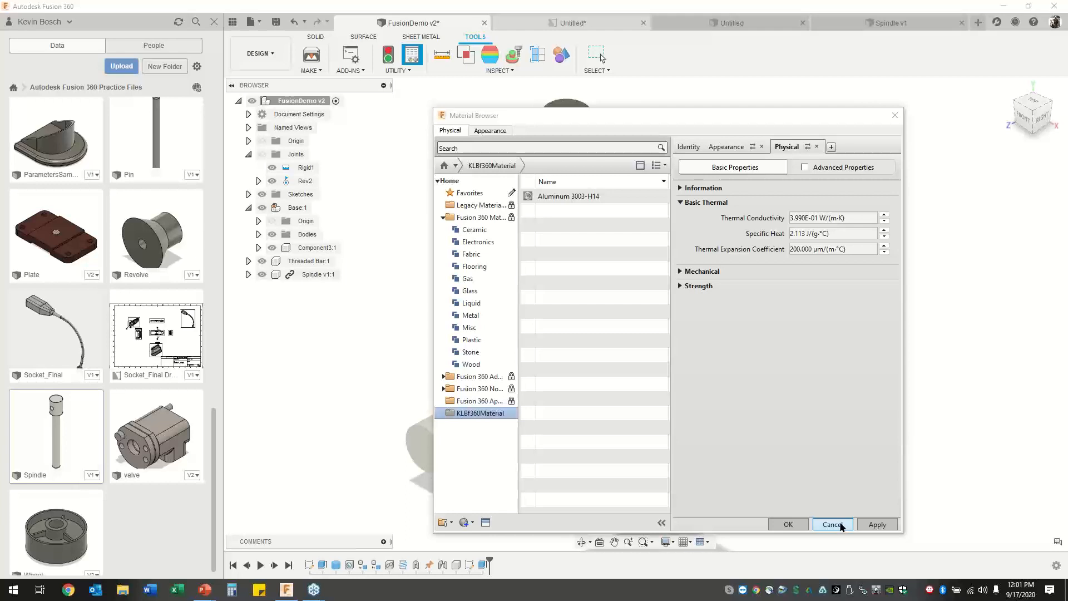
{"action": "left_click", "coordinate": [841, 525]}
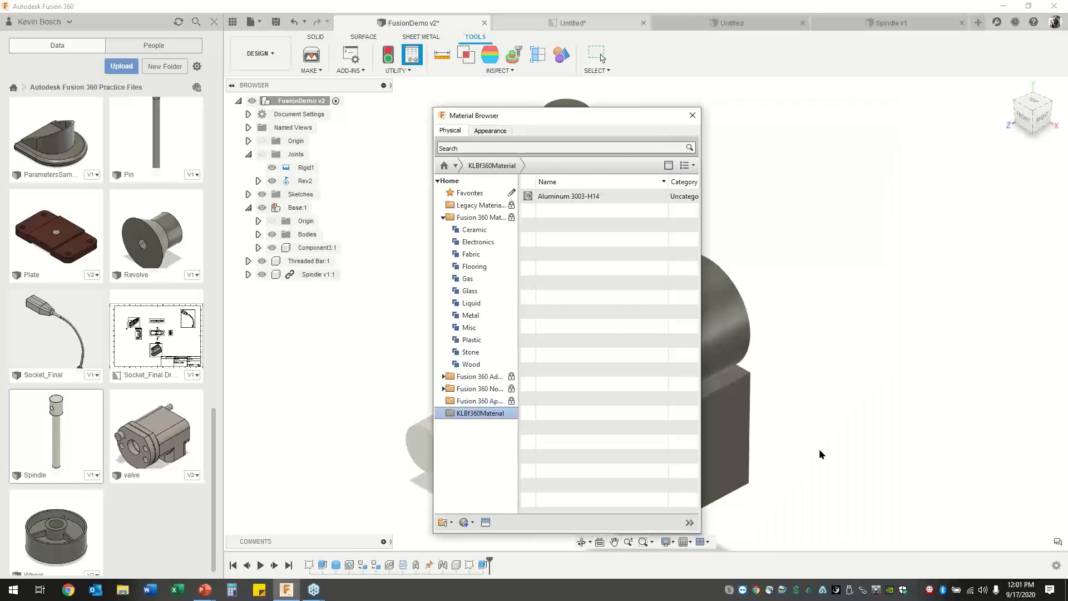
{"action": "left_click", "coordinate": [693, 115]}
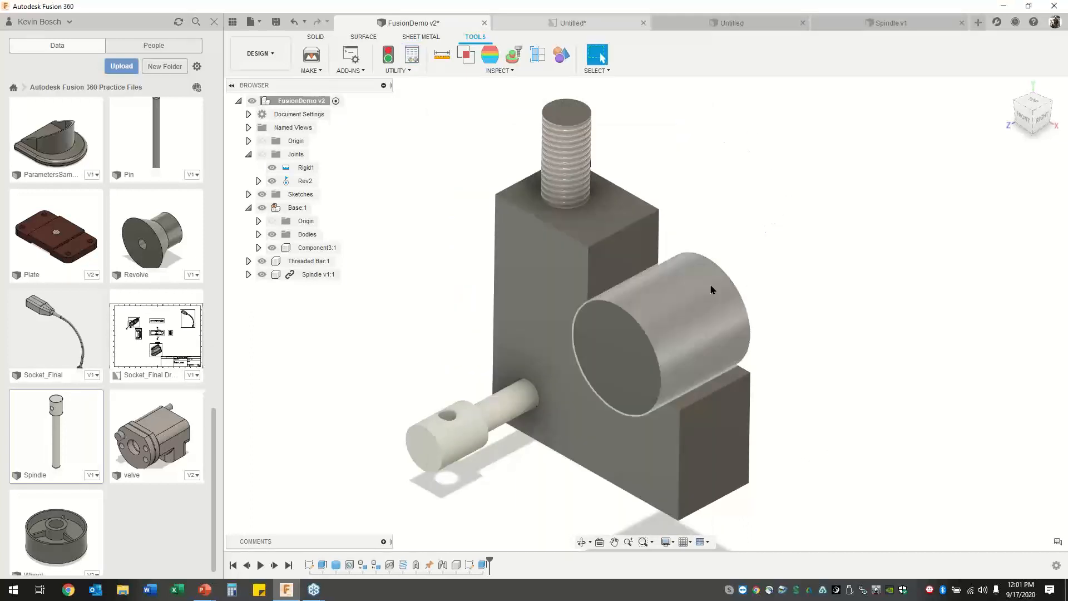
Move the large cylinder up and away from the Base, and bring up the previews of the open PowerPoint windows.
{"action": "left_click_drag", "start_coordinate": [702, 303], "coordinate": [794, 247]}
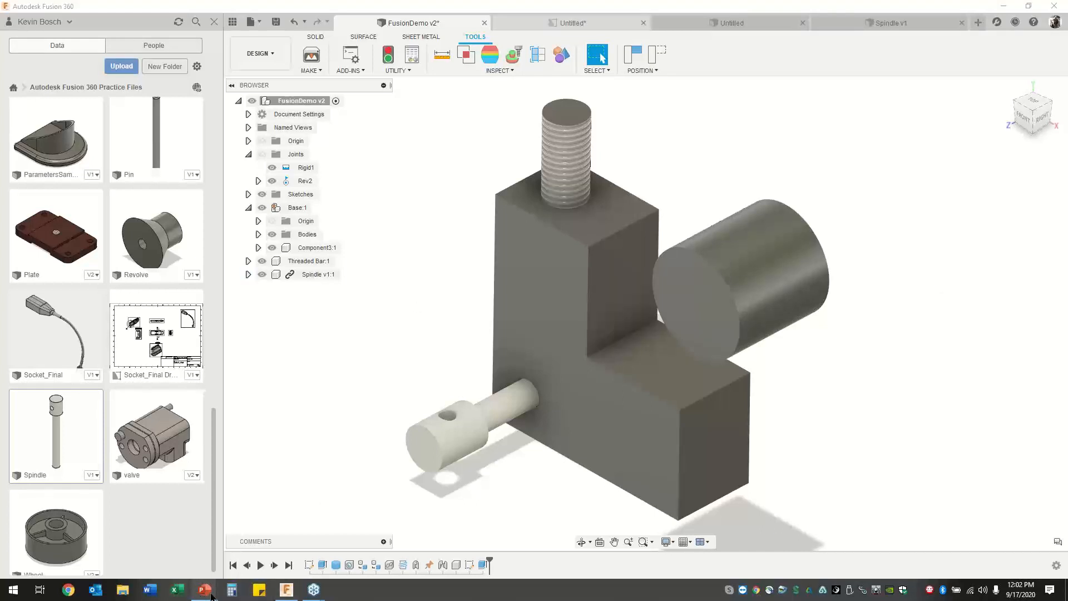
{"action": "mouse_move", "coordinate": [205, 596]}
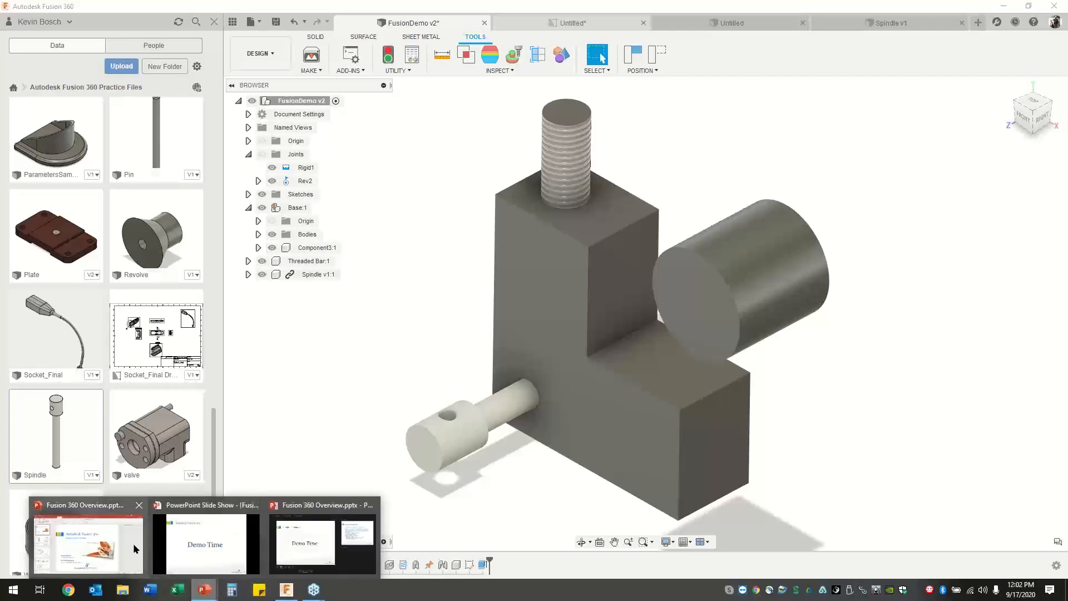